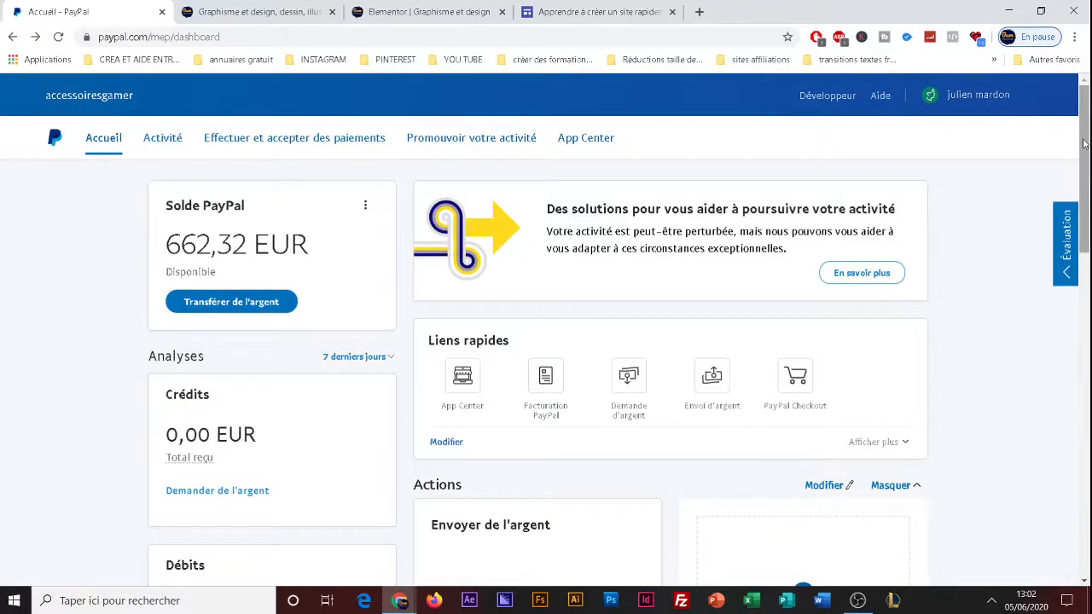
{"action": "left_click_drag", "start_coordinate": [1085, 146], "coordinate": [1079, 85]}
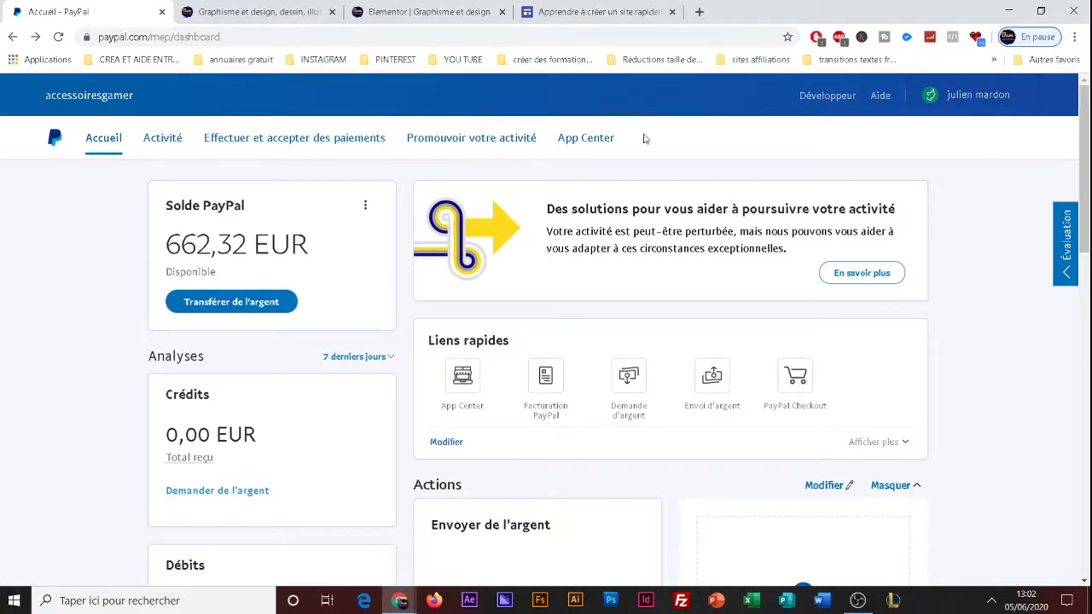
{"action": "mouse_move", "coordinate": [1088, 117]}
{"action": "left_mouse_down"}
{"action": "mouse_move", "coordinate": [1089, 130]}
{"action": "mouse_move", "coordinate": [1089, 117]}
{"action": "left_mouse_up"}
Open the PayPal payment button options and start creating an "Acheter" button.
{"action": "mouse_move", "coordinate": [973, 94]}
{"action": "mouse_move", "coordinate": [463, 149]}
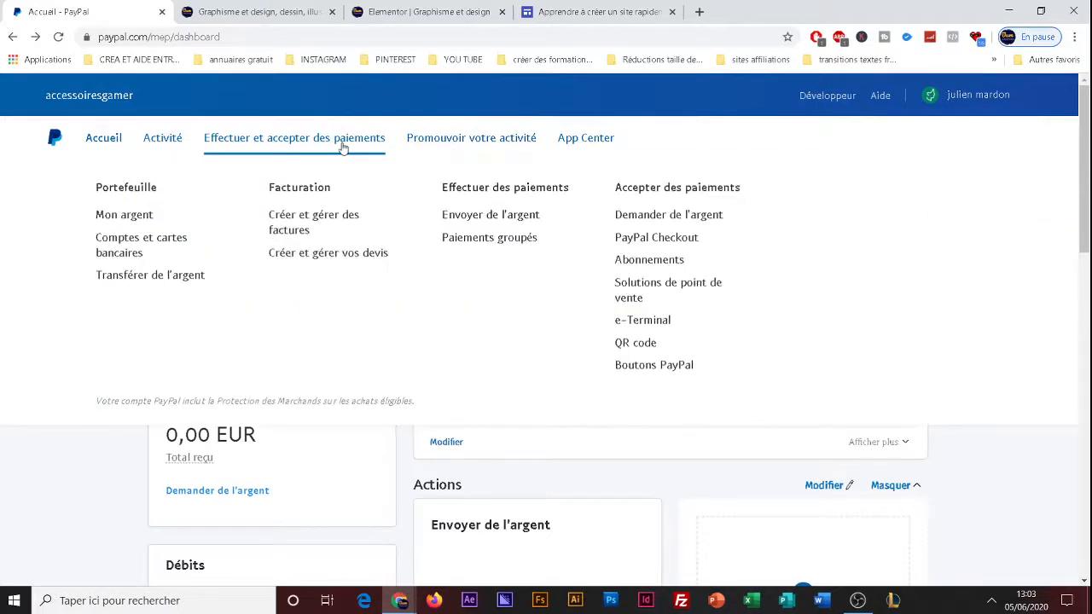
{"action": "mouse_move", "coordinate": [290, 144]}
{"action": "left_click", "coordinate": [646, 367]}
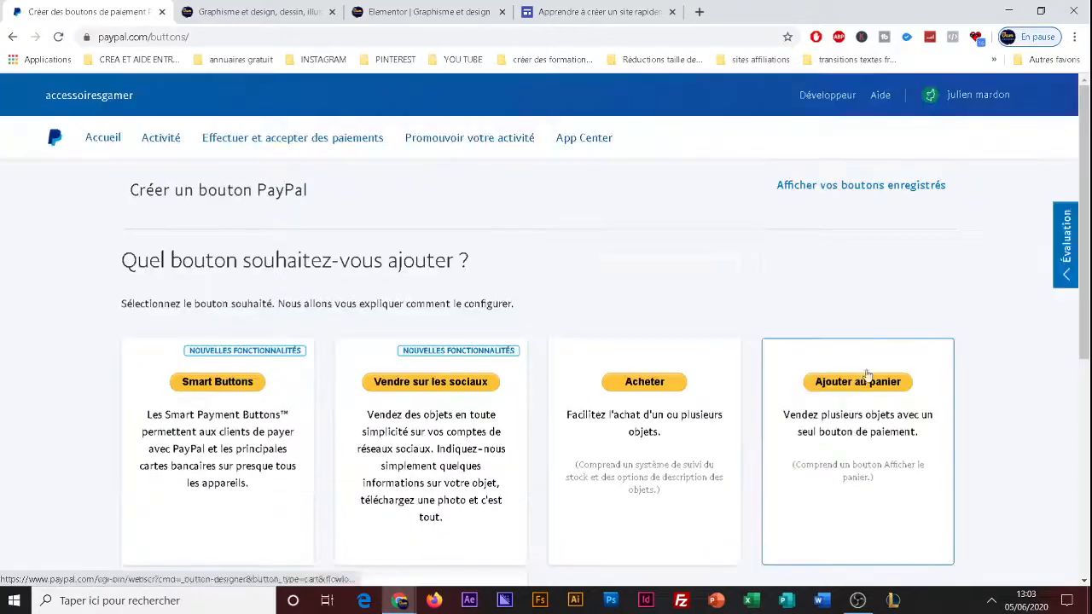
{"action": "scroll", "coordinate": [751, 418], "scroll_direction": "down", "scroll_amount": 2}
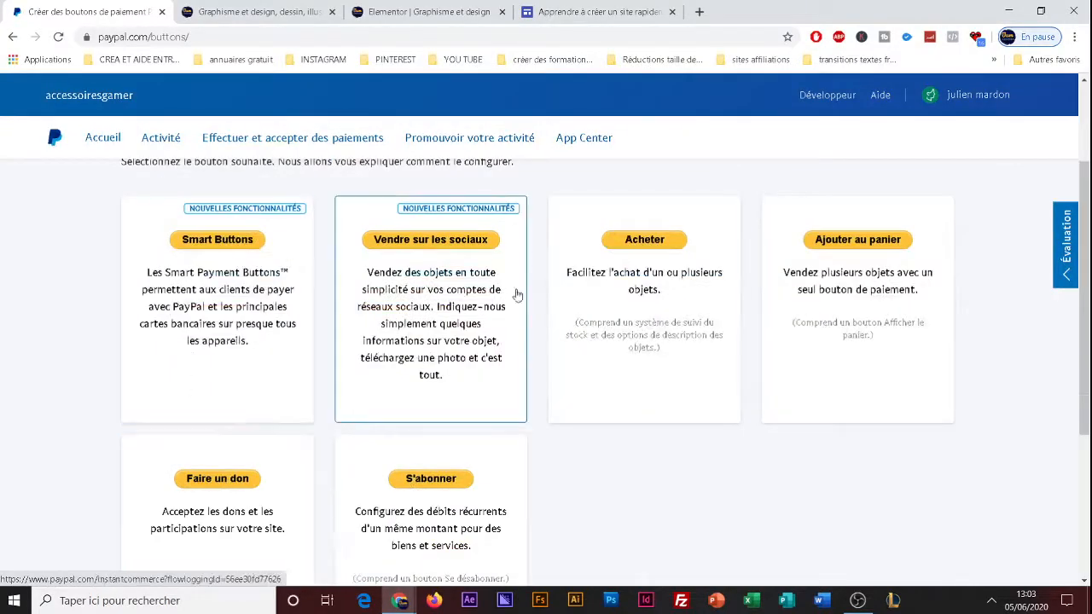
{"action": "left_click", "coordinate": [644, 267]}
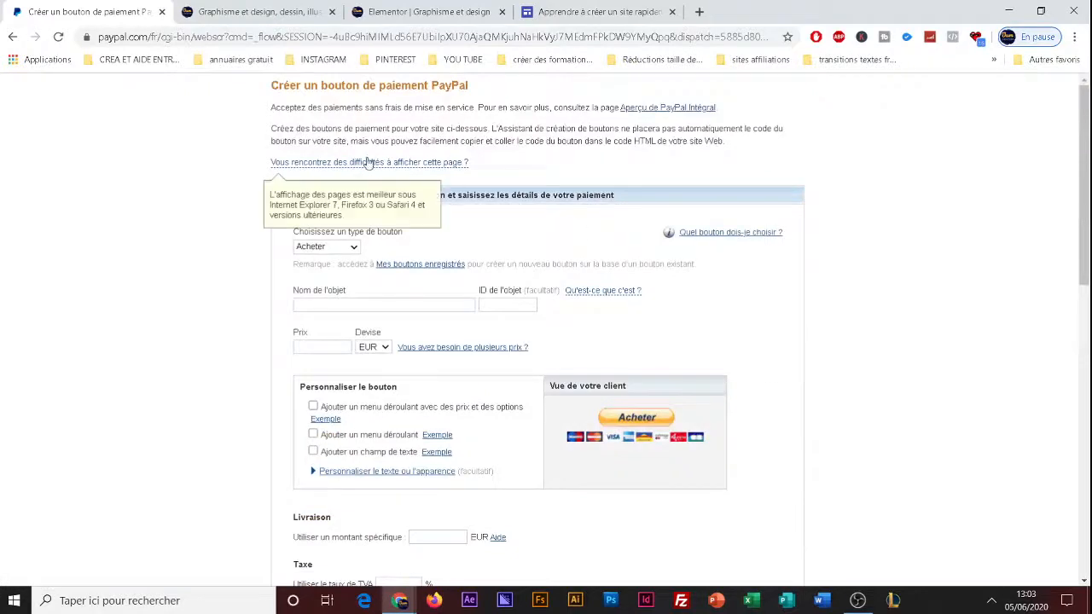
Examine the button creation form's first section and the available button types.
{"action": "left_click_drag", "start_coordinate": [1085, 256], "coordinate": [1075, 298]}
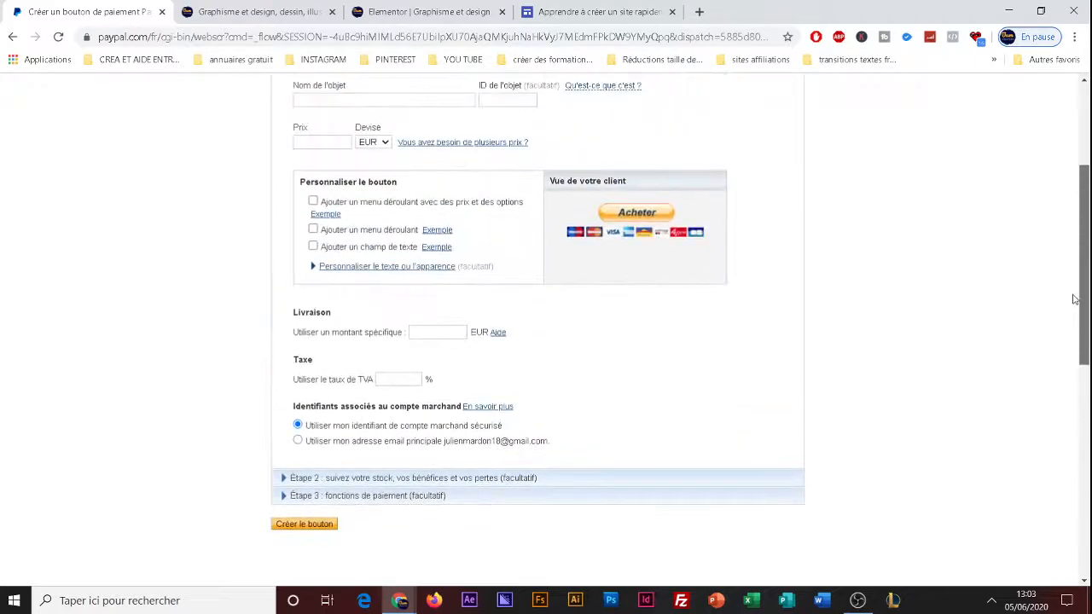
{"action": "scroll", "coordinate": [431, 444], "scroll_direction": "up", "scroll_amount": 2}
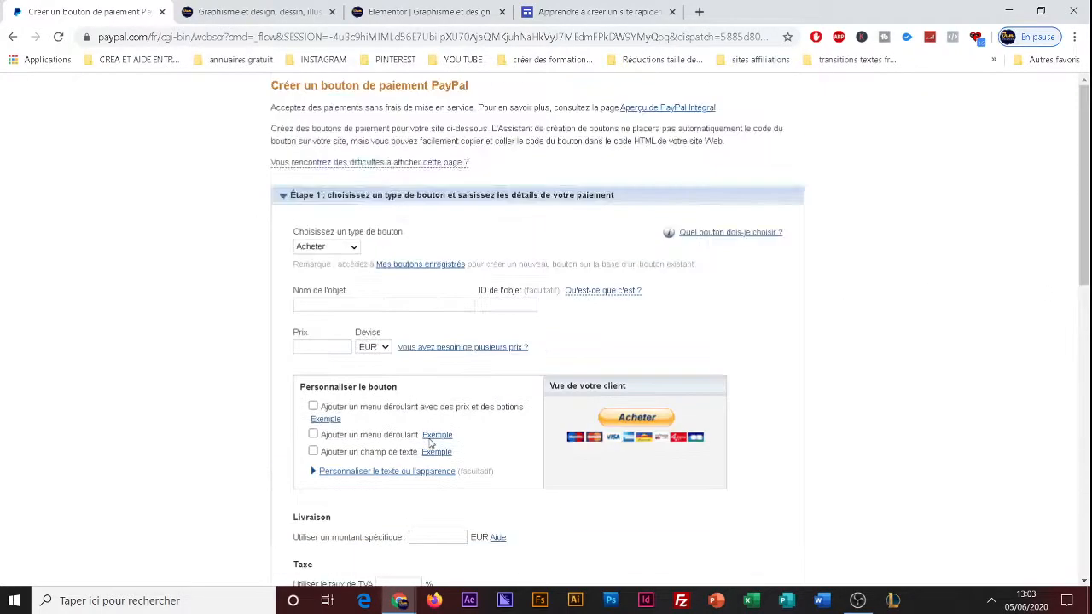
{"action": "scroll", "coordinate": [430, 443], "scroll_direction": "down", "scroll_amount": 2}
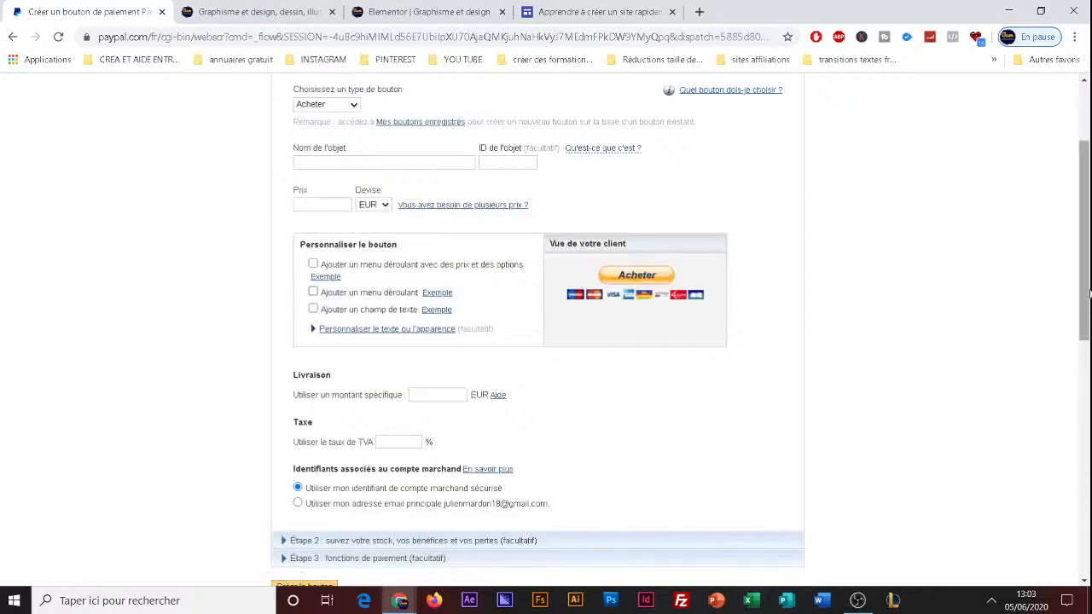
{"action": "left_click_drag", "start_coordinate": [1089, 283], "coordinate": [1089, 230]}
{"action": "scroll", "coordinate": [1089, 150], "scroll_direction": "down", "scroll_amount": 2}
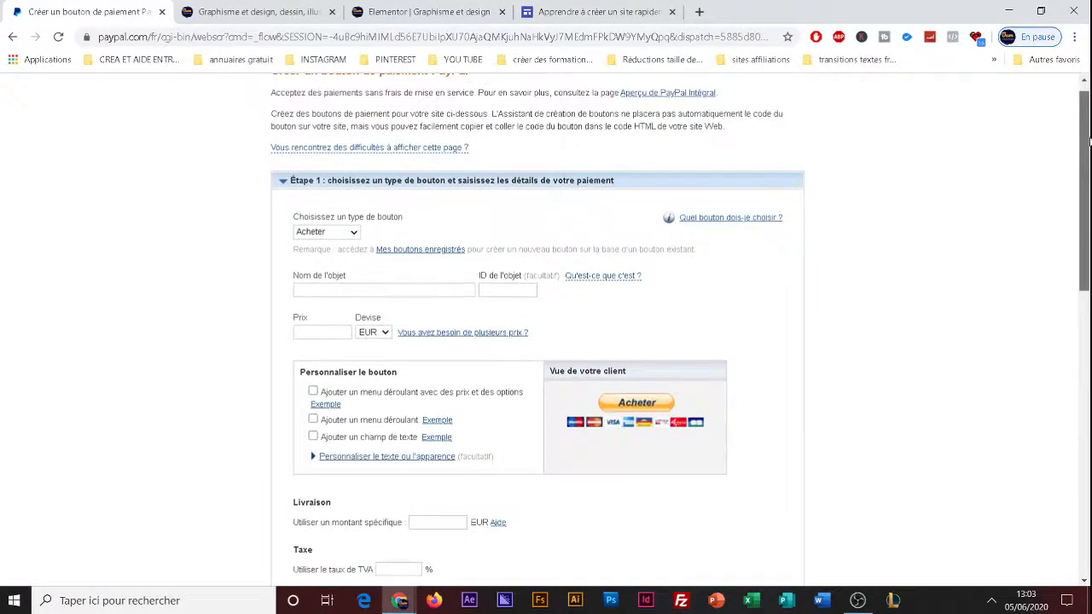
{"action": "mouse_move", "coordinate": [1090, 150]}
{"action": "left_mouse_down"}
{"action": "mouse_move", "coordinate": [1089, 184]}
{"action": "mouse_move", "coordinate": [1089, 151]}
{"action": "left_mouse_up"}
{"action": "scroll", "coordinate": [325, 214], "scroll_direction": "up", "scroll_amount": 1}
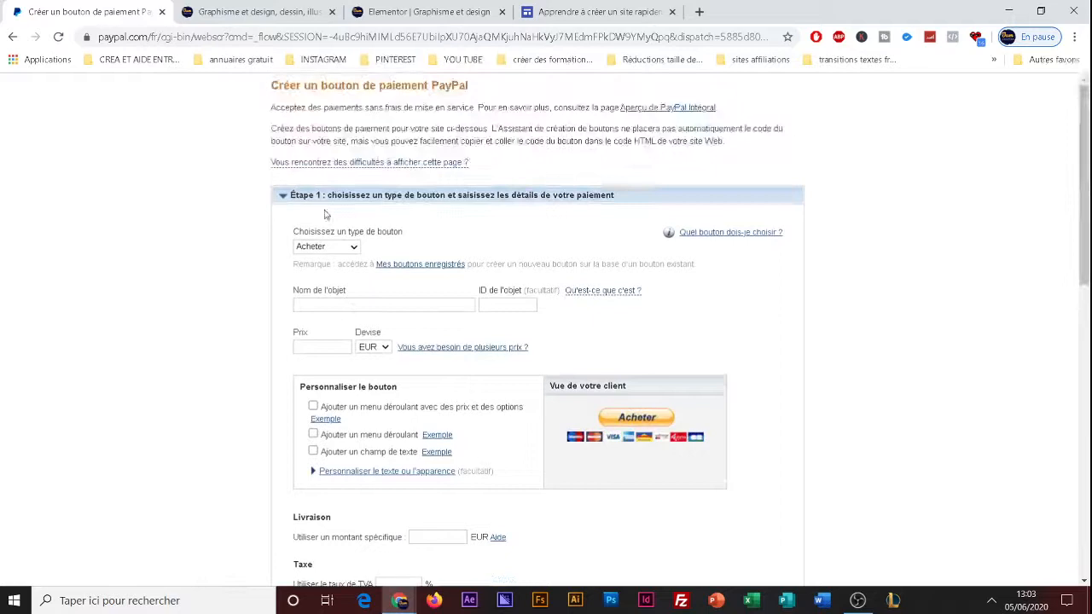
{"action": "left_click", "coordinate": [327, 303]}
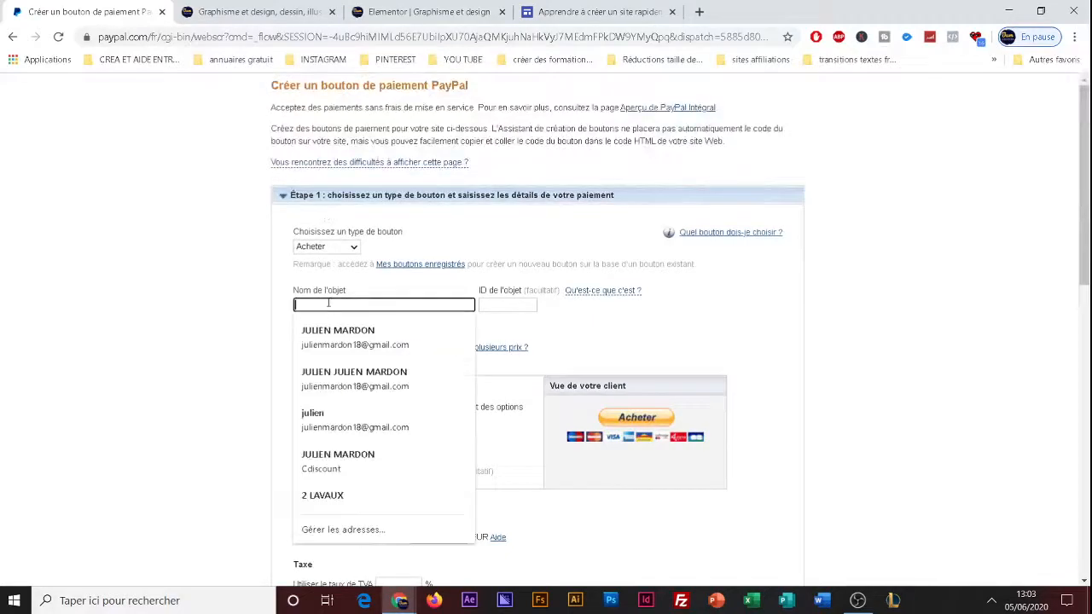
{"action": "left_click", "coordinate": [325, 247]}
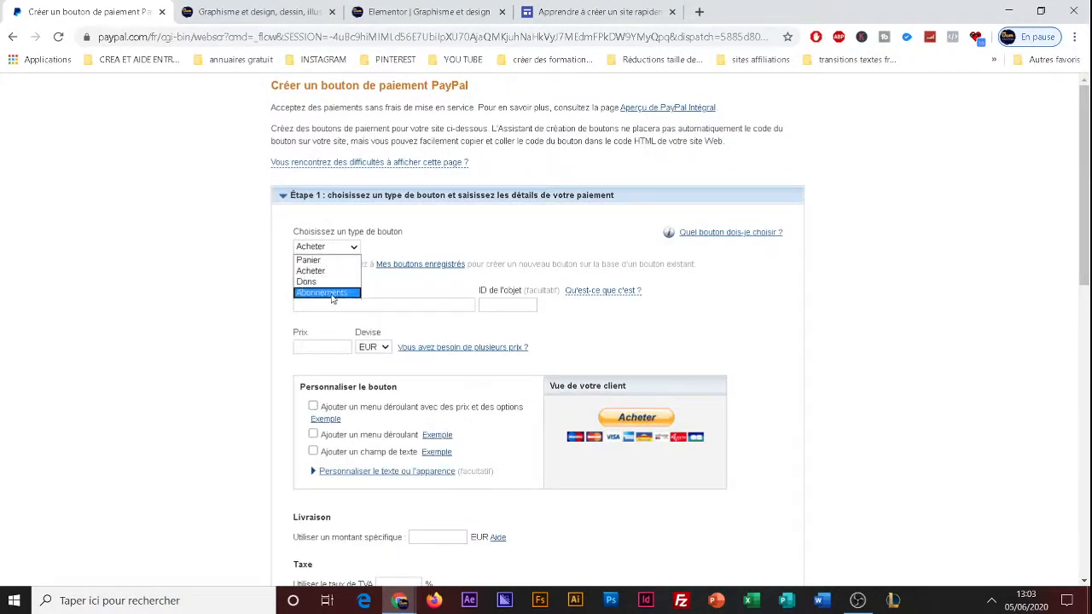
{"action": "left_click", "coordinate": [202, 285]}
{"action": "scroll", "coordinate": [511, 401], "scroll_direction": "down", "scroll_amount": 1}
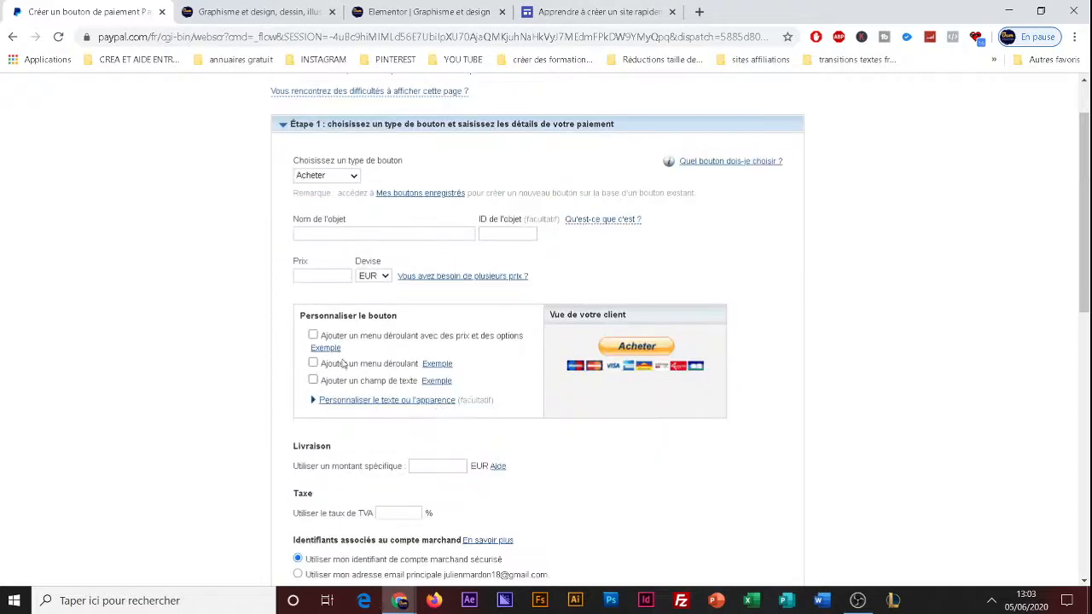
Add a drop-down menu with prices and options to the button and check it in the customer preview.
{"action": "left_click", "coordinate": [313, 335]}
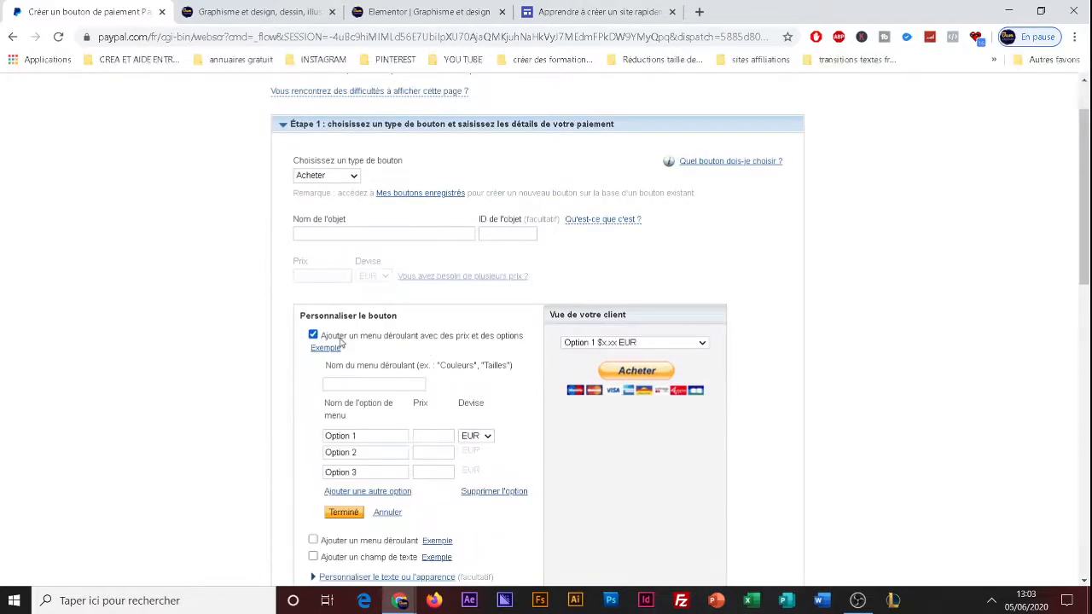
{"action": "left_click", "coordinate": [622, 342]}
{"action": "left_click", "coordinate": [622, 344]}
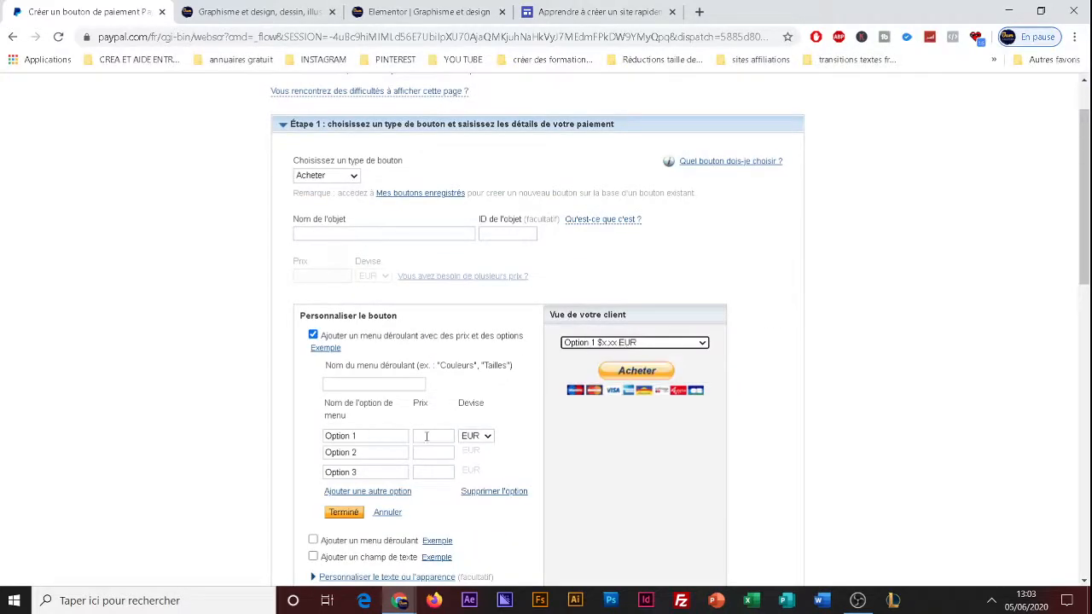
Examine the shipping and tax fields and the optional stock tracking and payment feature sections, Étape 2 and Étape 3.
{"action": "scroll", "coordinate": [418, 465], "scroll_direction": "down", "scroll_amount": 2}
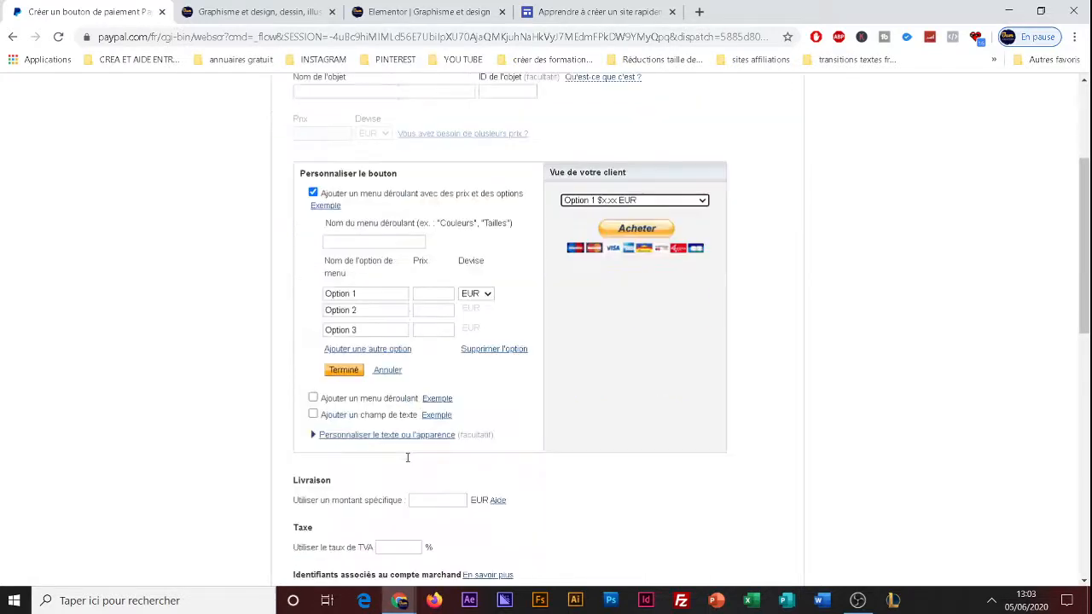
{"action": "scroll", "coordinate": [413, 439], "scroll_direction": "down", "scroll_amount": 2}
{"action": "scroll", "coordinate": [414, 426], "scroll_direction": "down", "scroll_amount": 2}
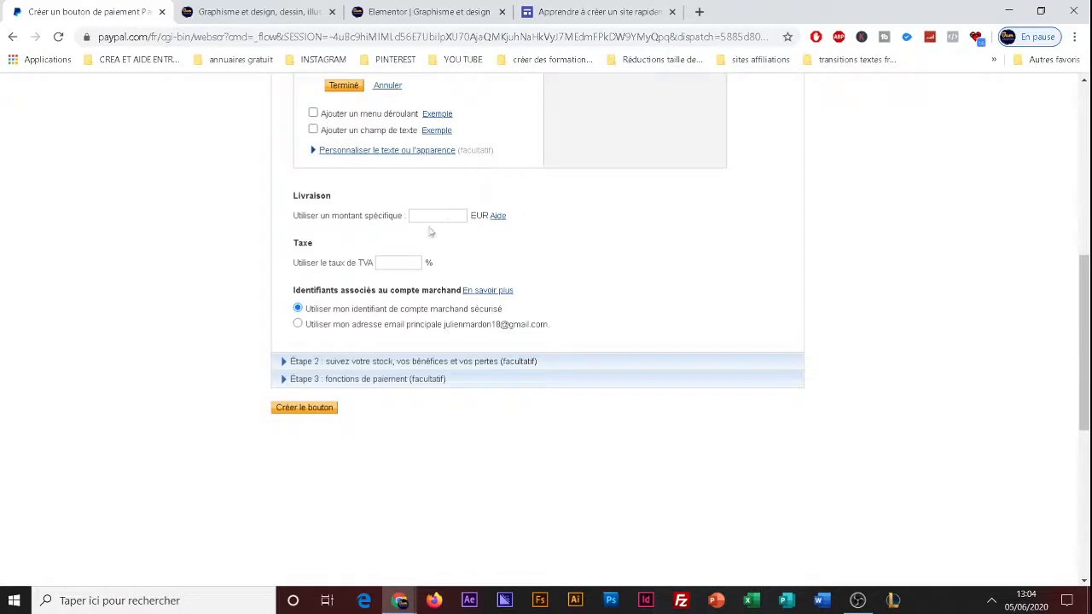
{"action": "left_click", "coordinate": [415, 362]}
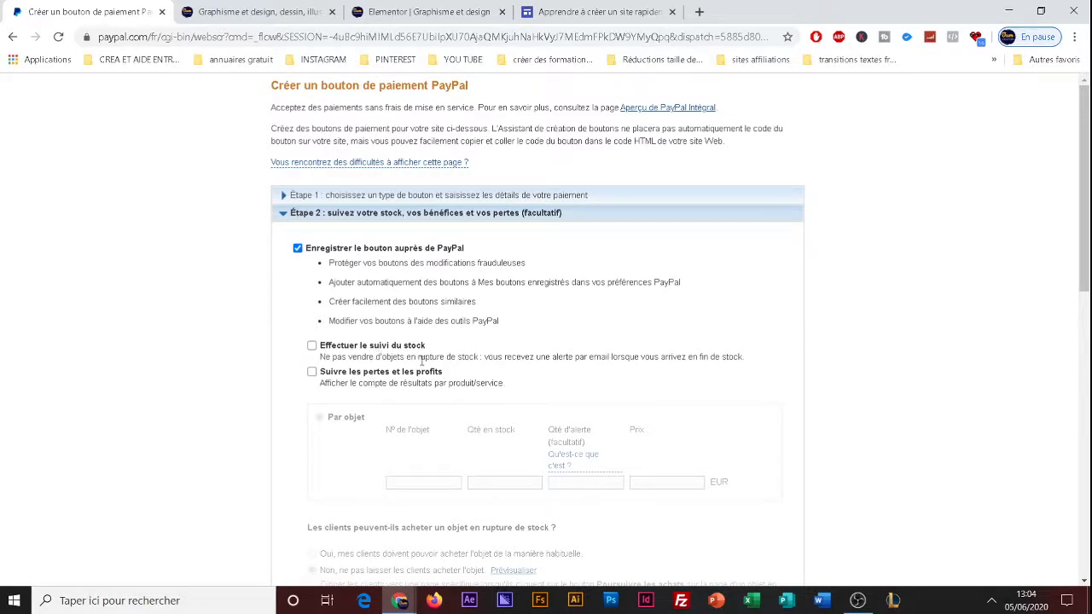
{"action": "scroll", "coordinate": [401, 368], "scroll_direction": "down", "scroll_amount": 1}
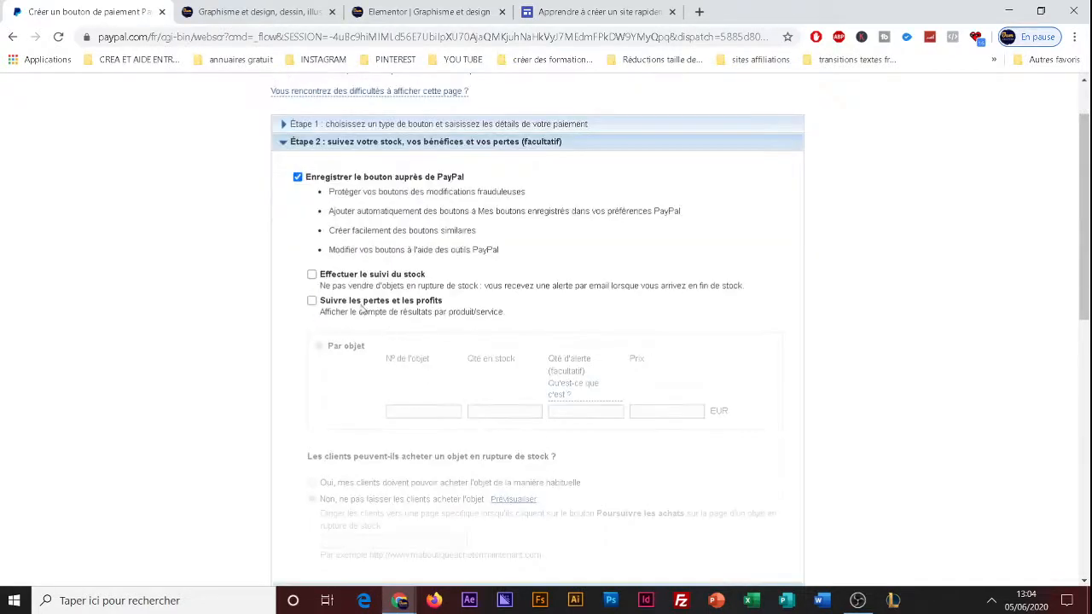
{"action": "scroll", "coordinate": [365, 309], "scroll_direction": "down", "scroll_amount": 2}
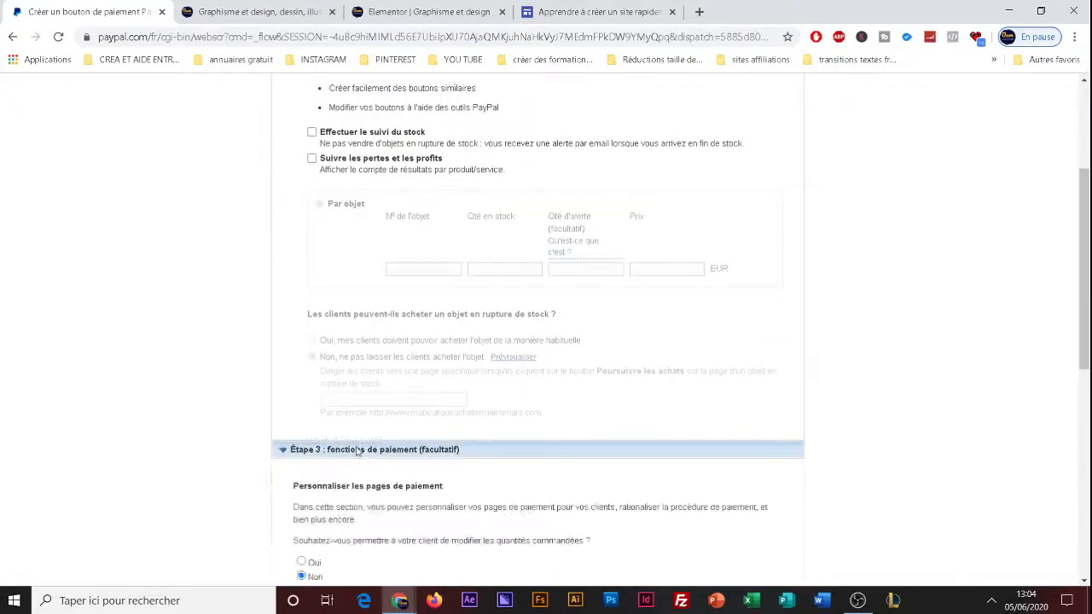
{"action": "left_click", "coordinate": [356, 450]}
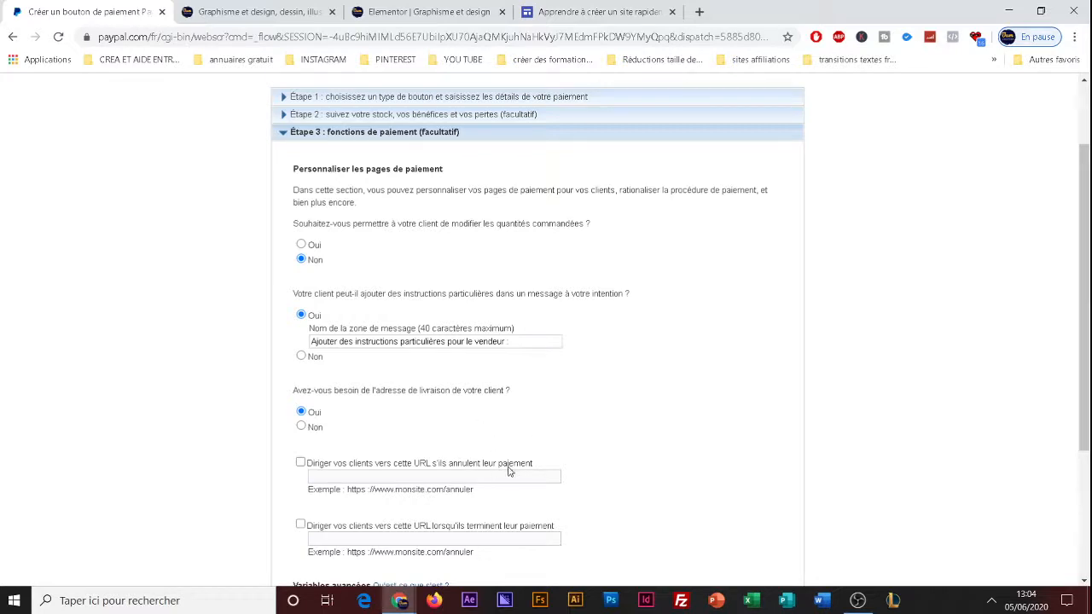
{"action": "scroll", "coordinate": [417, 431], "scroll_direction": "down", "scroll_amount": 2}
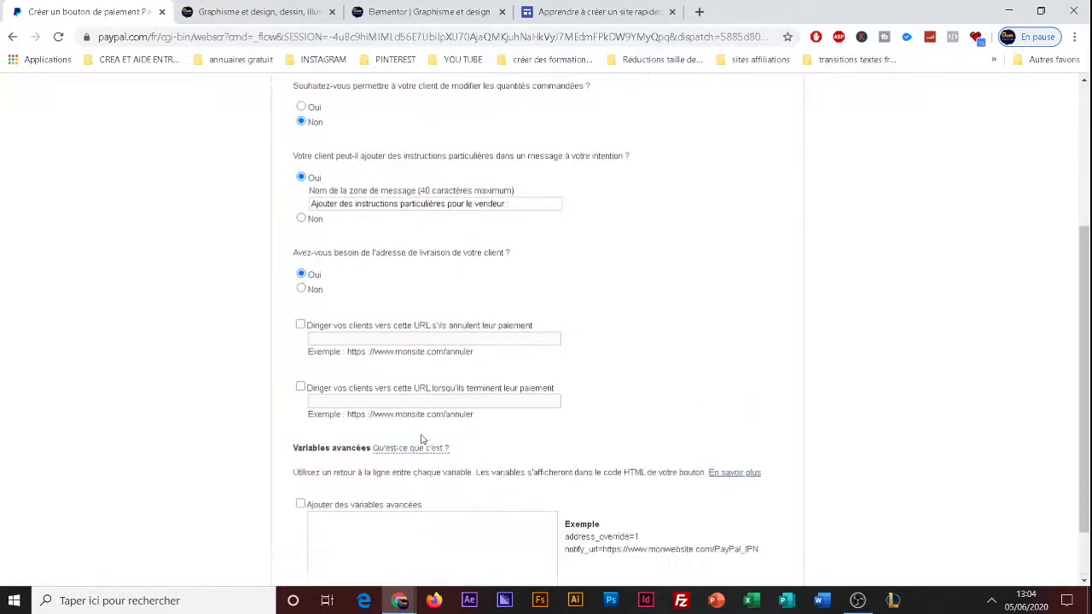
{"action": "scroll", "coordinate": [455, 410], "scroll_direction": "down", "scroll_amount": 1}
{"action": "scroll", "coordinate": [452, 414], "scroll_direction": "up", "scroll_amount": 1}
{"action": "scroll", "coordinate": [444, 418], "scroll_direction": "down", "scroll_amount": 1}
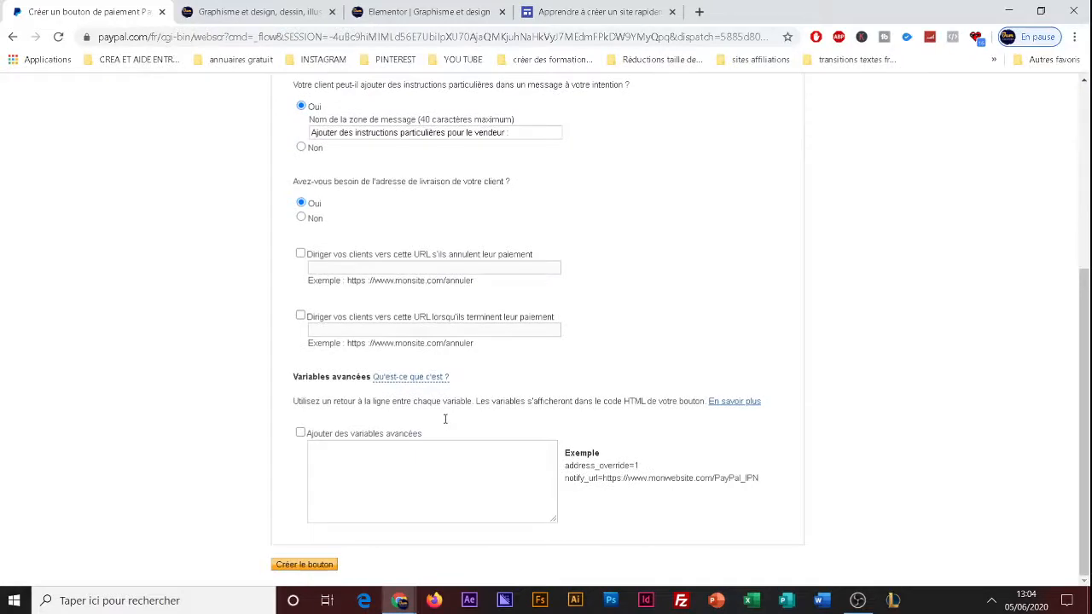
Try to create the button with the form left blank, and go back to the creation form.
{"action": "left_click", "coordinate": [324, 567]}
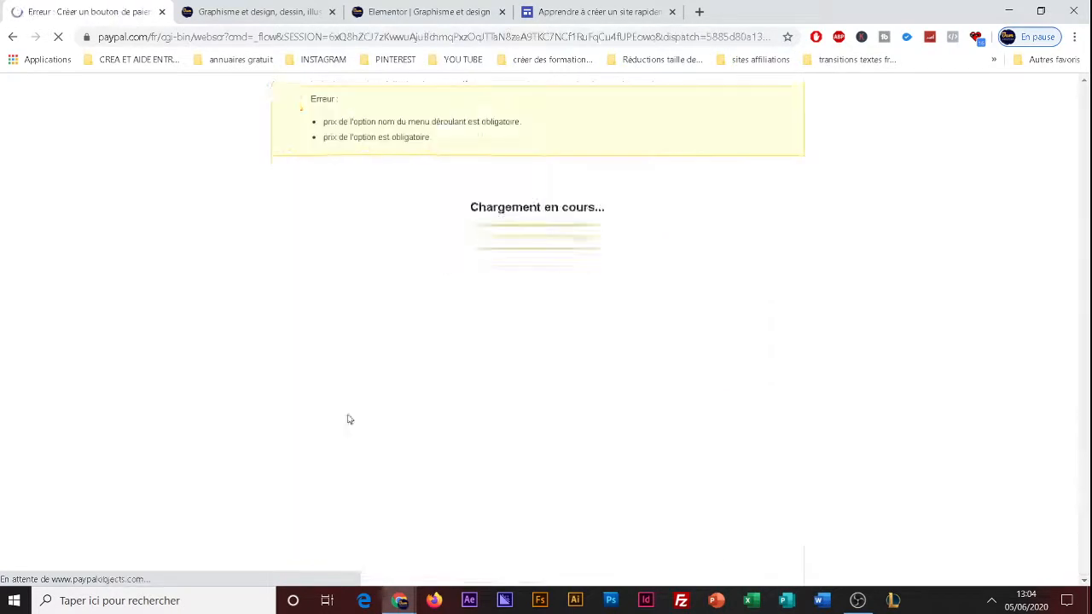
{"action": "scroll", "coordinate": [348, 418], "scroll_direction": "down", "scroll_amount": 4}
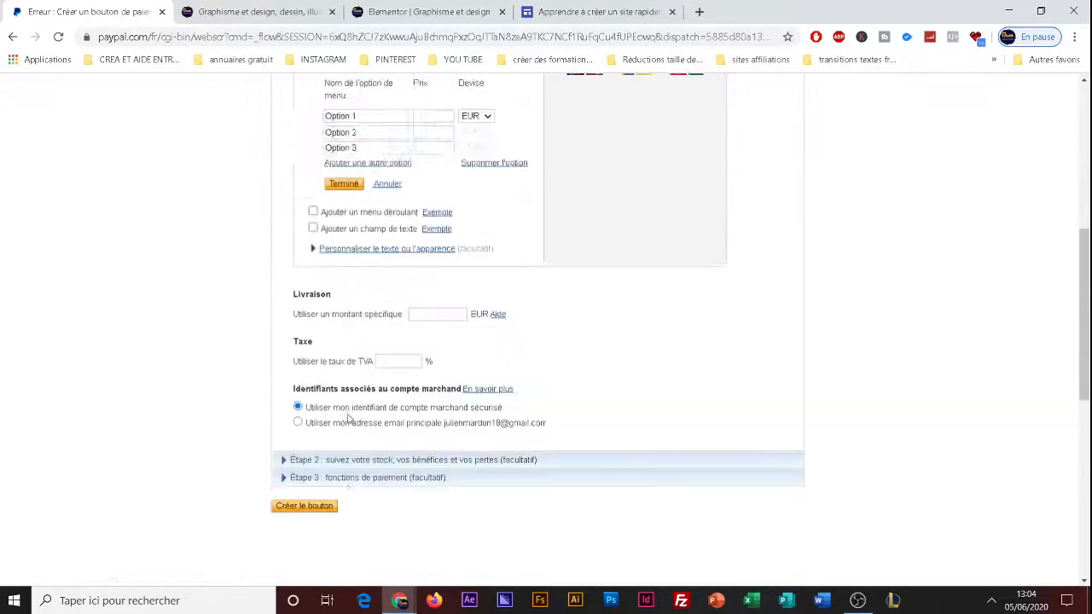
{"action": "scroll", "coordinate": [348, 418], "scroll_direction": "up", "scroll_amount": 5}
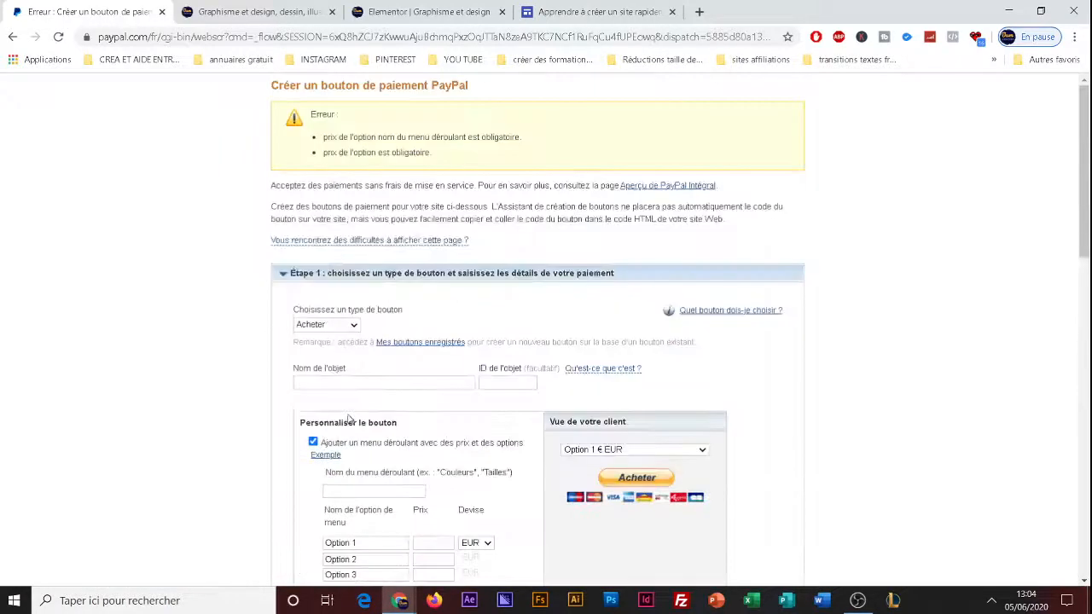
{"action": "left_click", "coordinate": [13, 36]}
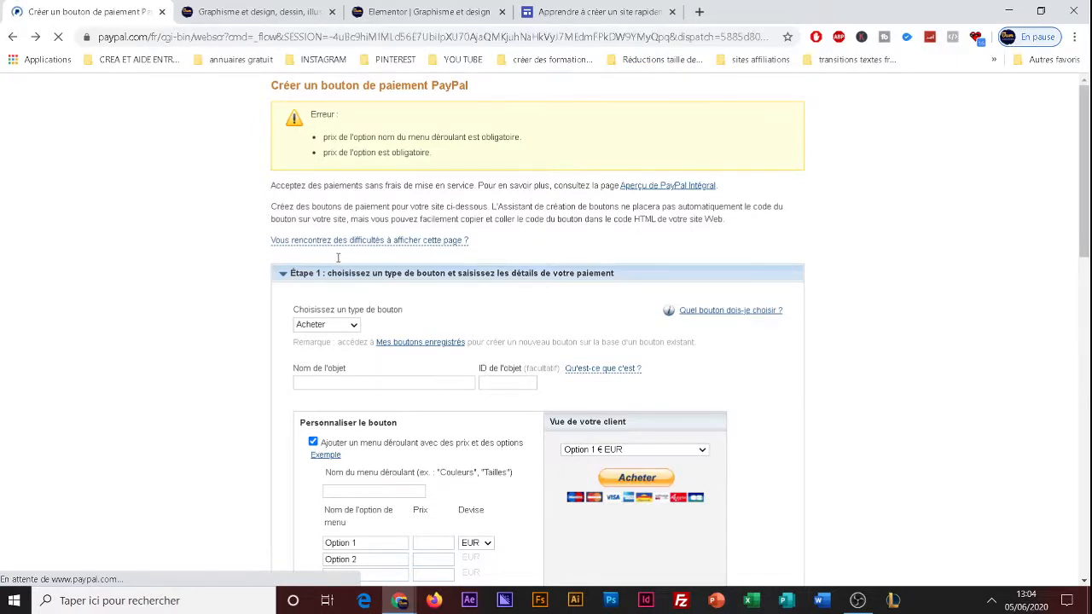
{"action": "left_click", "coordinate": [13, 38]}
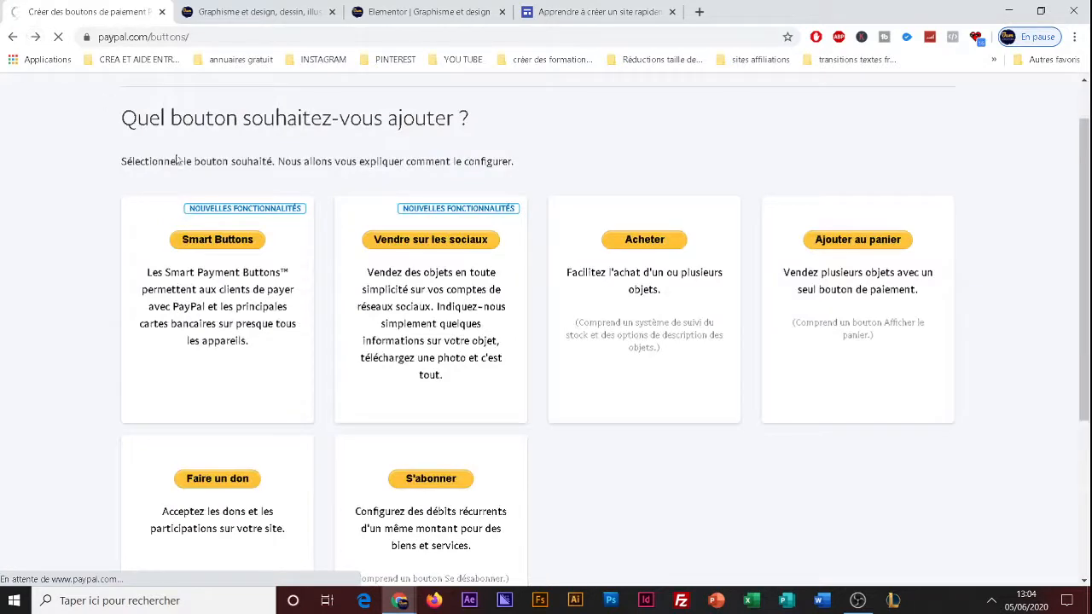
Name the item "test" and remove the drop-down menu with prices and options from the button.
{"action": "left_click", "coordinate": [346, 302]}
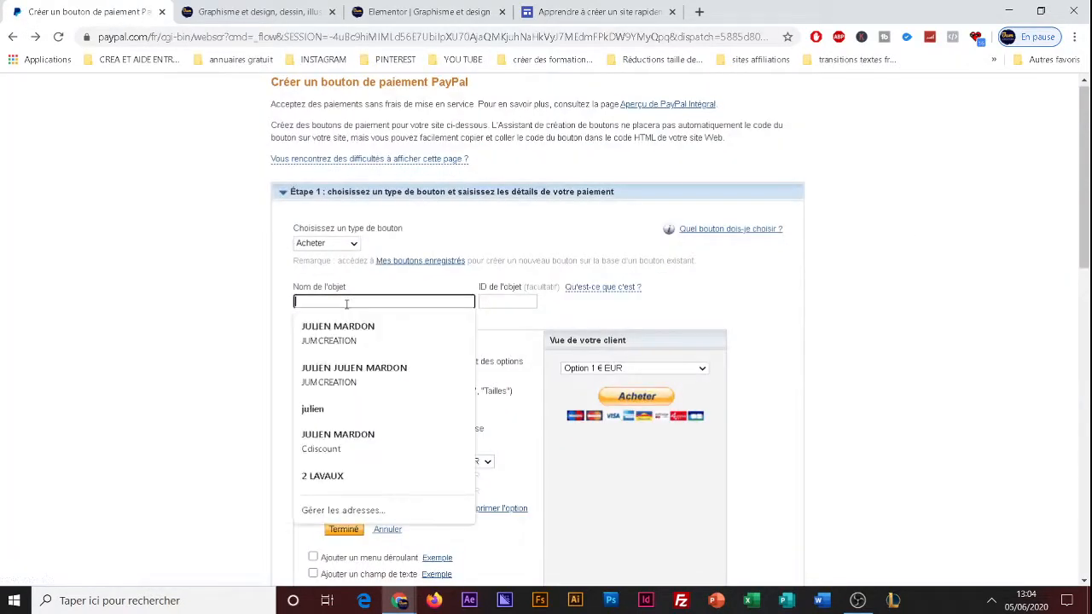
{"action": "type", "text": "test"}
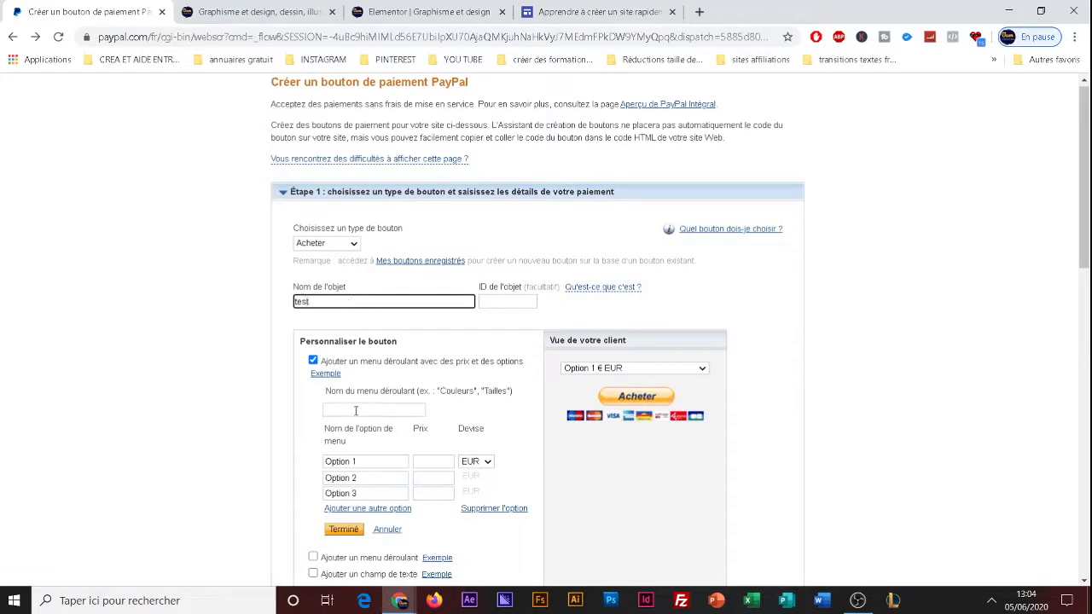
{"action": "left_click", "coordinate": [355, 412]}
{"action": "type", "text": "tes"}
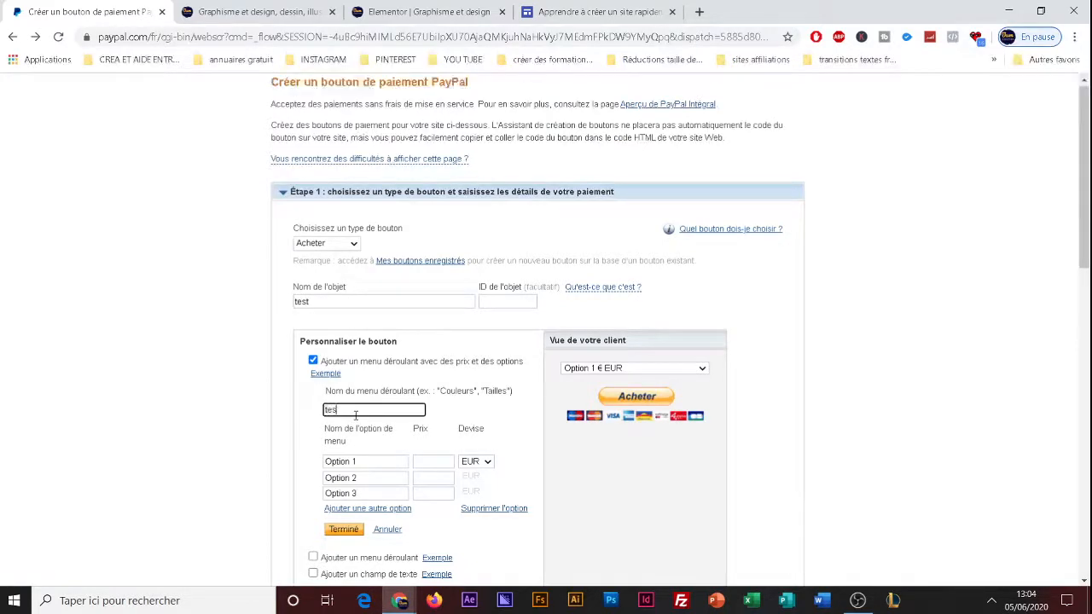
{"action": "type", "text": "t"}
{"action": "left_click", "coordinate": [315, 361]}
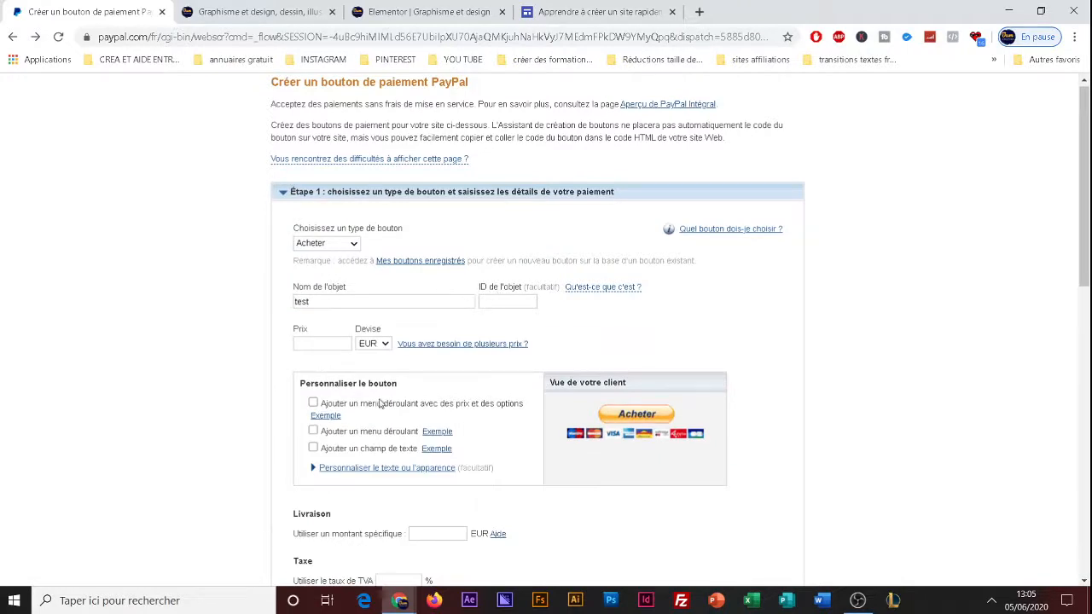
Set the specific shipping amount to 10 EUR and submit the form to create the button.
{"action": "scroll", "coordinate": [380, 404], "scroll_direction": "down", "scroll_amount": 2}
{"action": "left_click", "coordinate": [424, 393]}
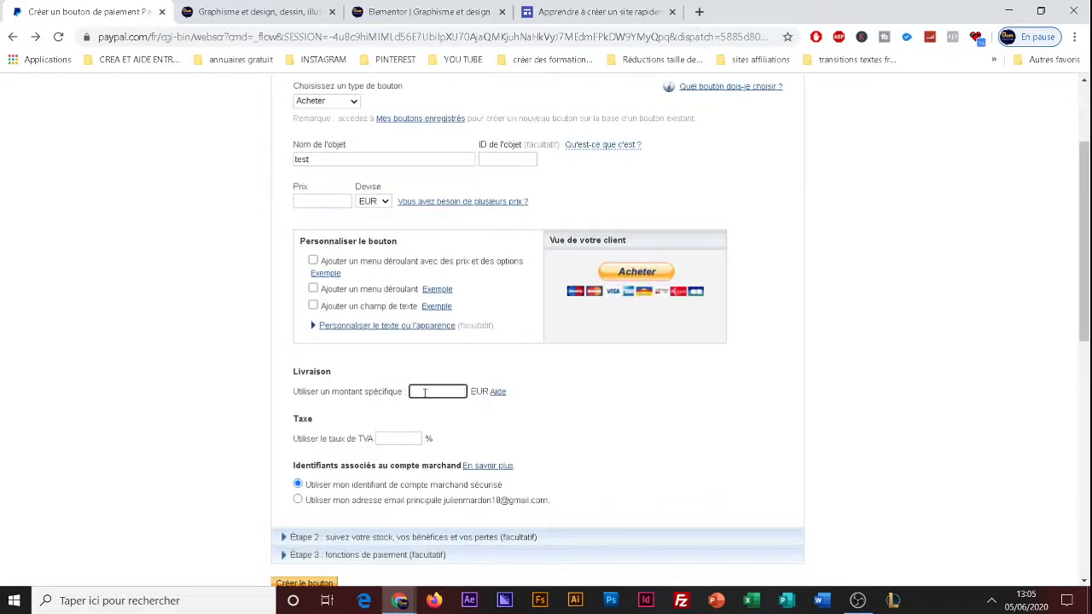
{"action": "type", "text": "10"}
{"action": "scroll", "coordinate": [424, 393], "scroll_direction": "down", "scroll_amount": 4}
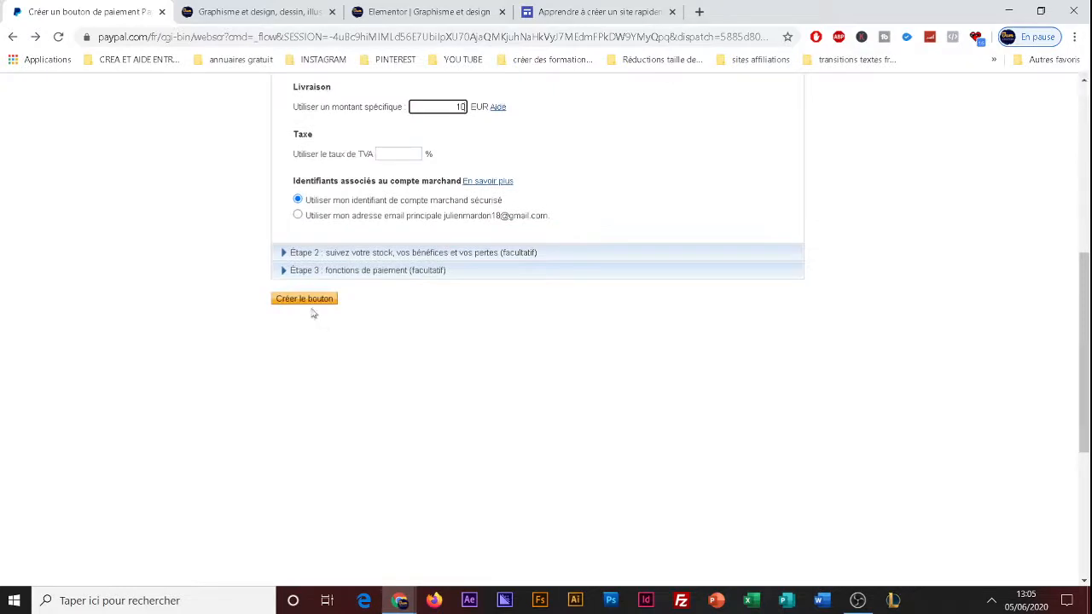
{"action": "left_click", "coordinate": [304, 303]}
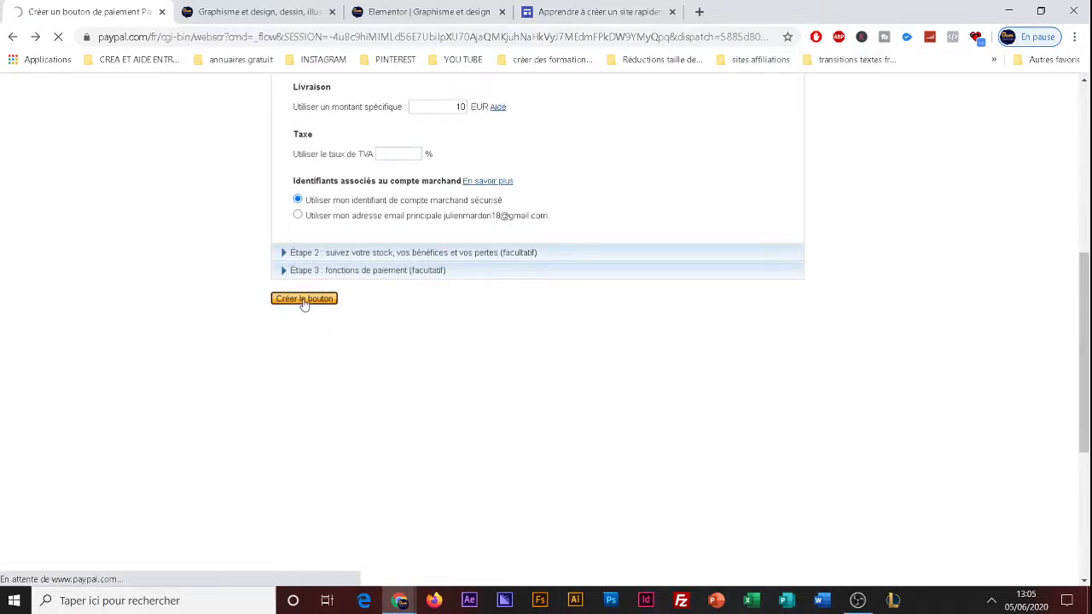
View the button's Email payment link, and select and copy the generated Site web HTML code.
{"action": "left_click", "coordinate": [375, 405]}
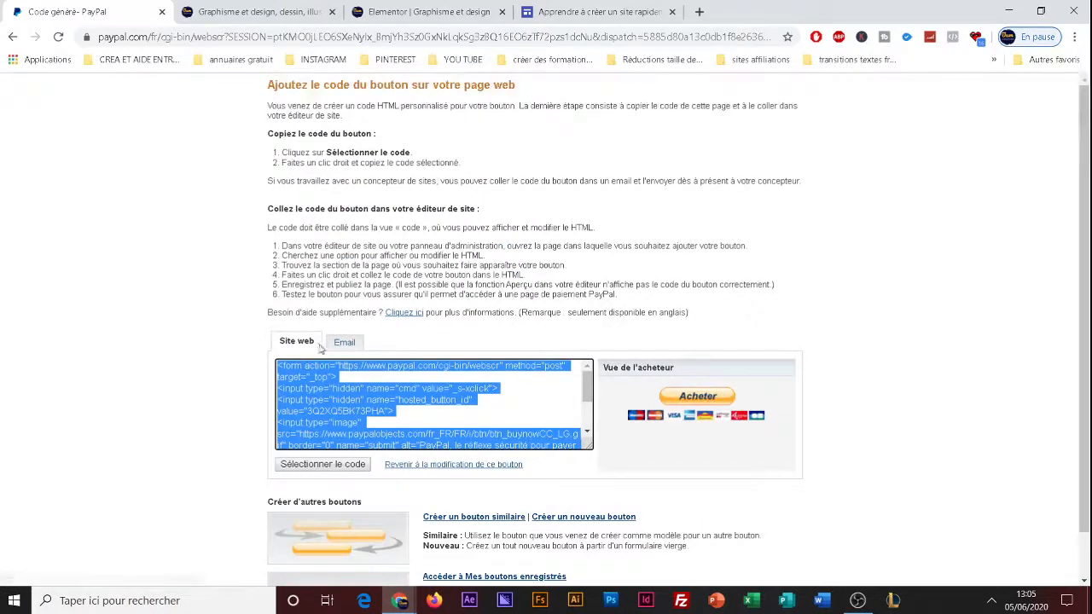
{"action": "left_click", "coordinate": [343, 343]}
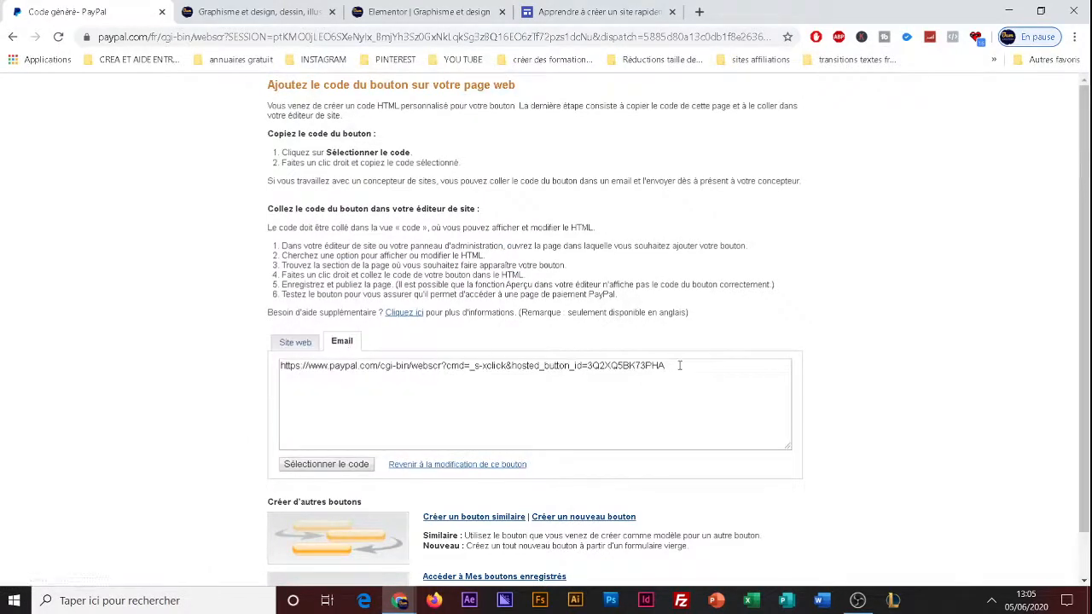
{"action": "left_click_drag", "start_coordinate": [679, 383], "coordinate": [266, 380]}
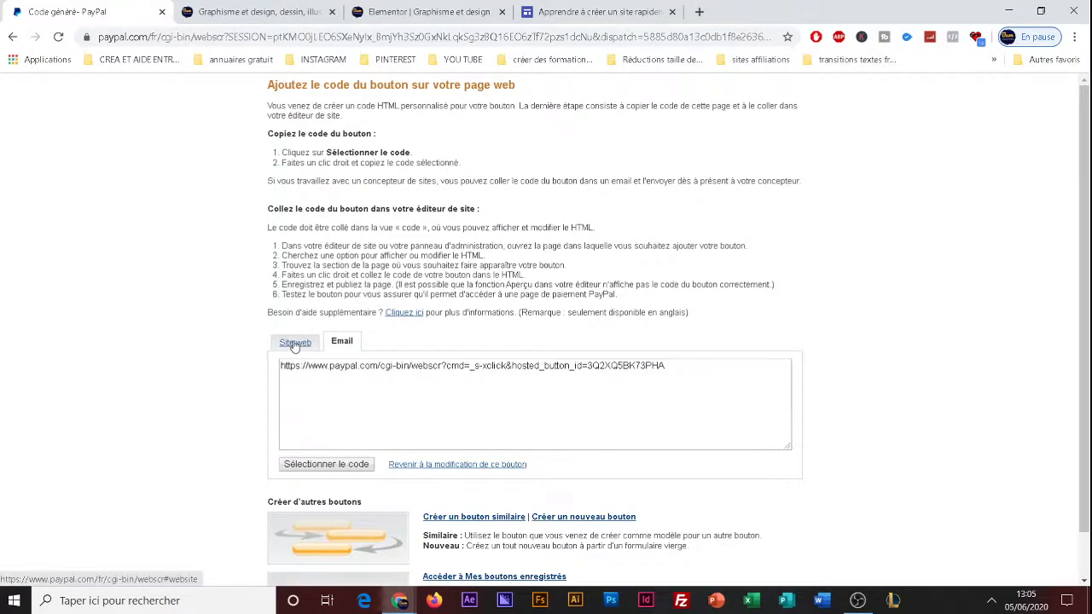
{"action": "left_click", "coordinate": [295, 342]}
{"action": "left_click", "coordinate": [379, 393]}
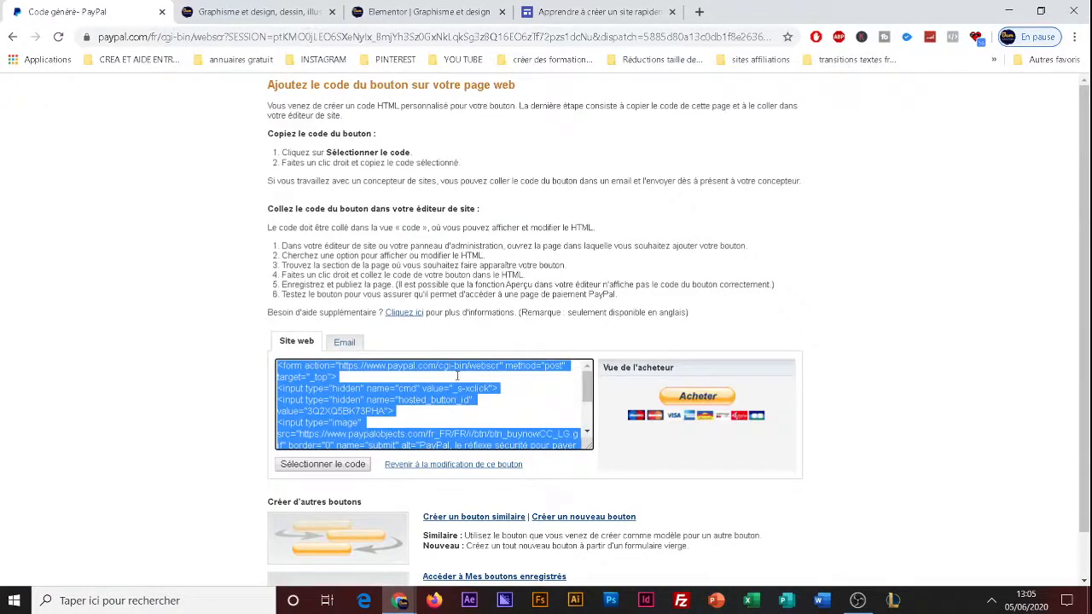
Examine the logo pricing cards on the published page and the settings of the "achat retouche logo 20€" button in the Elementor editor.
{"action": "left_click", "coordinate": [247, 12]}
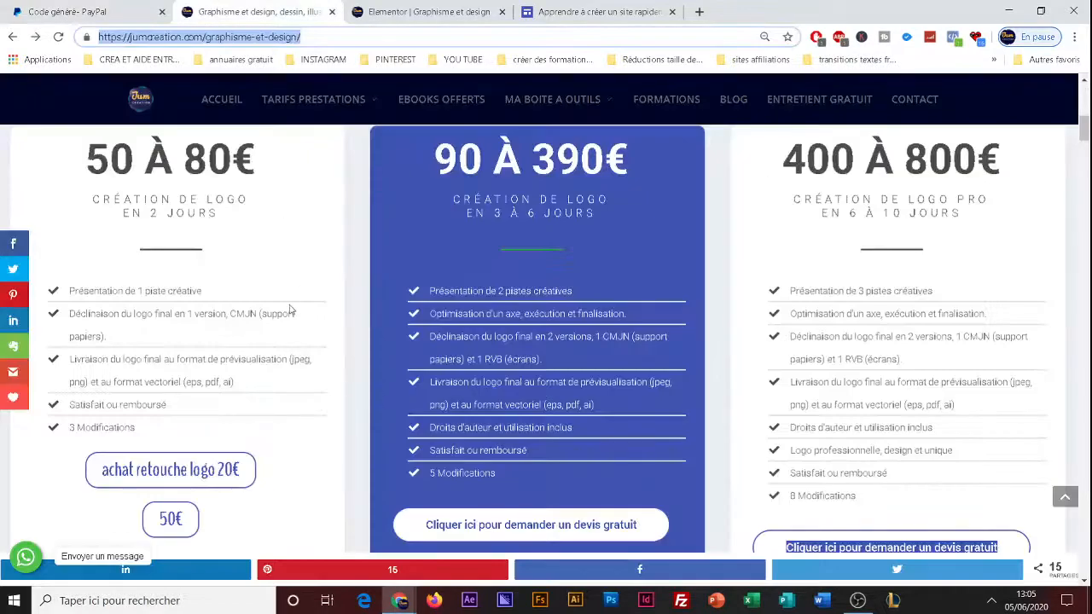
{"action": "scroll", "coordinate": [289, 304], "scroll_direction": "up", "scroll_amount": 3}
{"action": "scroll", "coordinate": [289, 304], "scroll_direction": "down", "scroll_amount": 5}
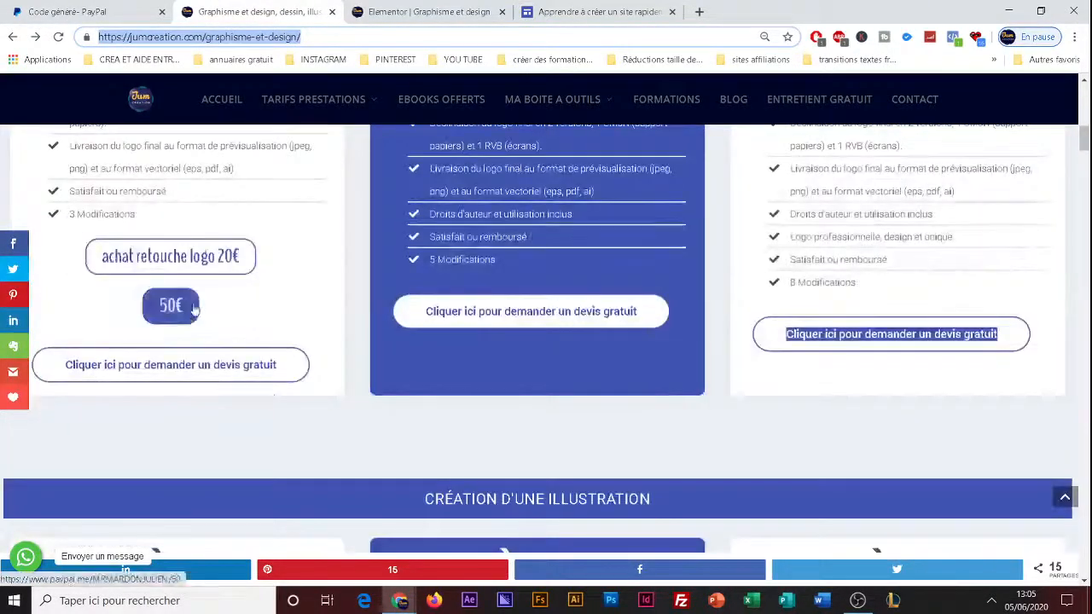
{"action": "left_click_drag", "start_coordinate": [390, 12], "coordinate": [292, 17]}
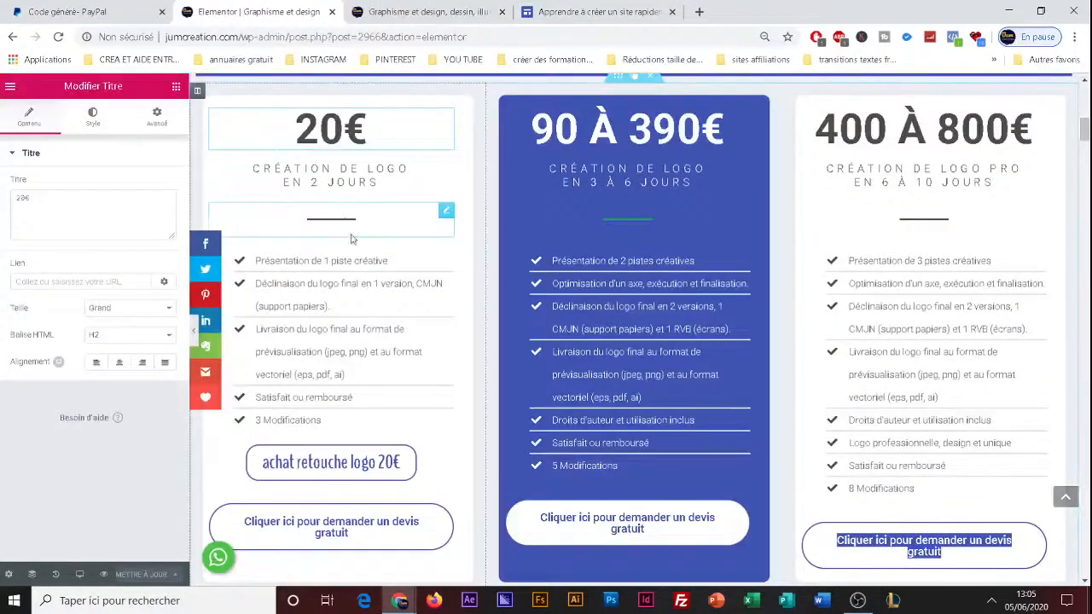
{"action": "left_click", "coordinate": [376, 467]}
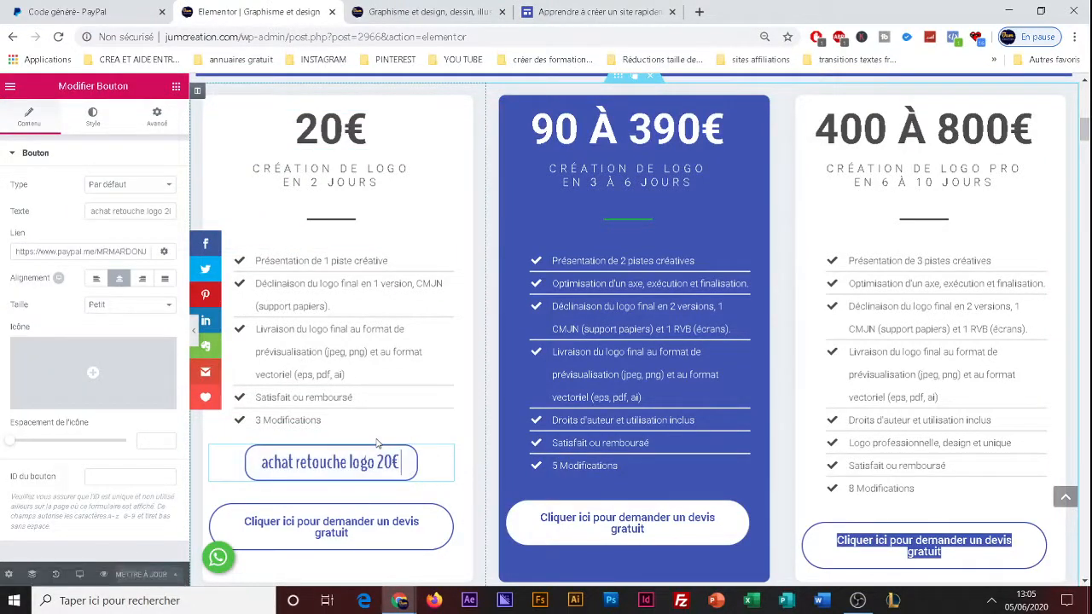
Insert a one-column section between the logo pricing cards and the "CRÉATION D'UNE ILLUSTRATION" heading.
{"action": "scroll", "coordinate": [343, 393], "scroll_direction": "down", "scroll_amount": 2}
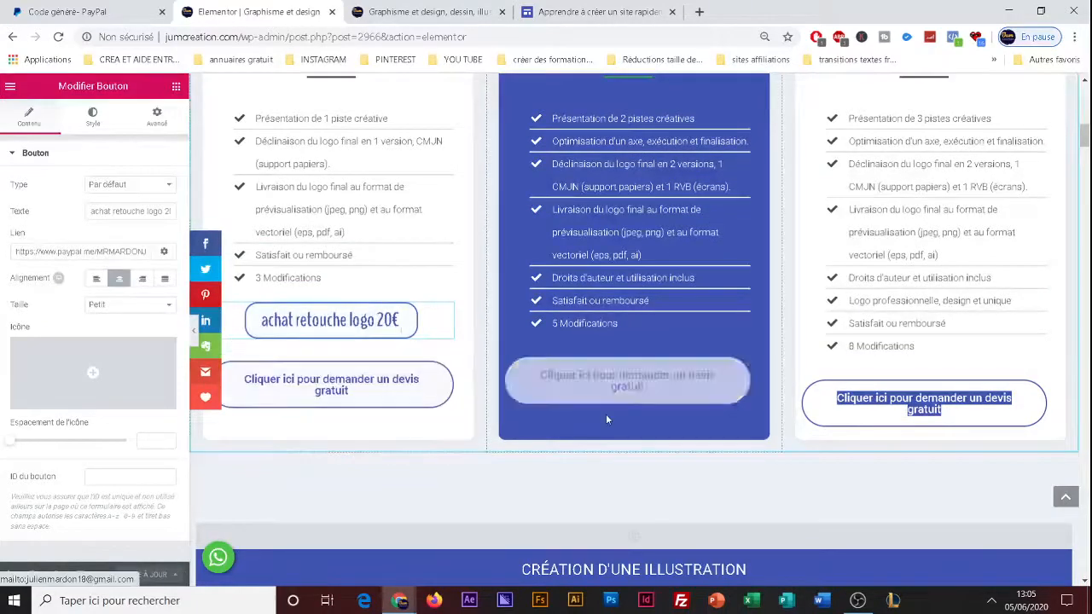
{"action": "scroll", "coordinate": [597, 418], "scroll_direction": "up", "scroll_amount": 2}
{"action": "scroll", "coordinate": [444, 409], "scroll_direction": "down", "scroll_amount": 2}
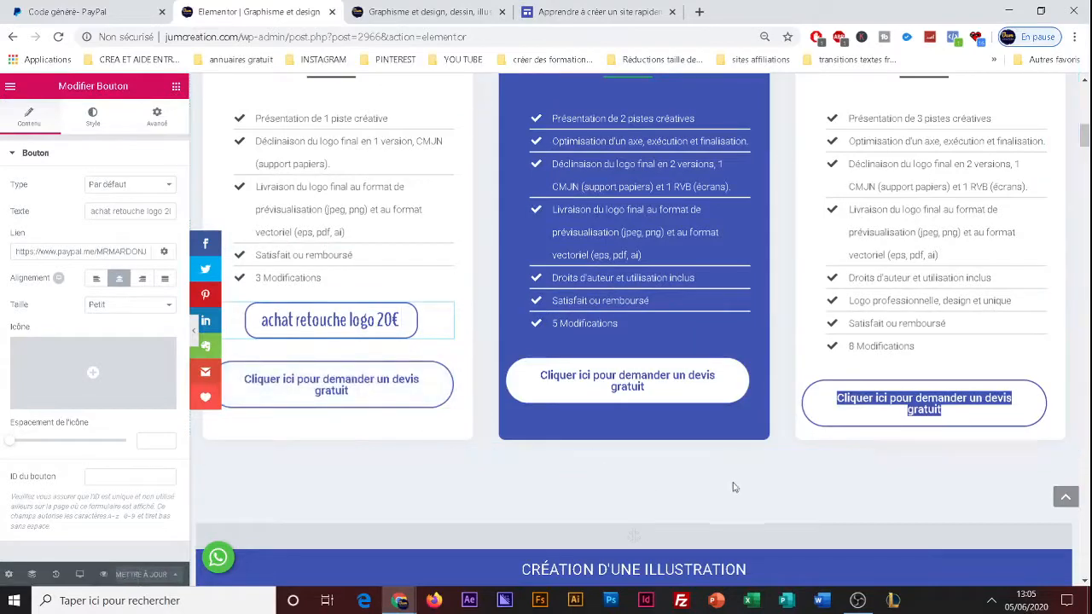
{"action": "scroll", "coordinate": [672, 490], "scroll_direction": "up", "scroll_amount": 3}
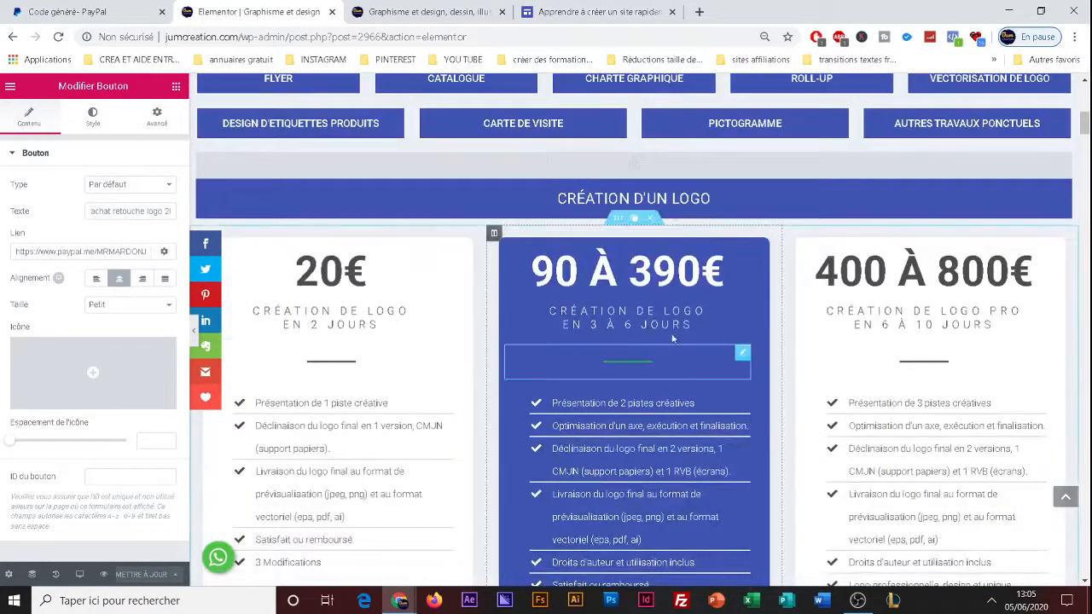
{"action": "scroll", "coordinate": [483, 446], "scroll_direction": "down", "scroll_amount": 3}
{"action": "scroll", "coordinate": [505, 418], "scroll_direction": "up", "scroll_amount": 4}
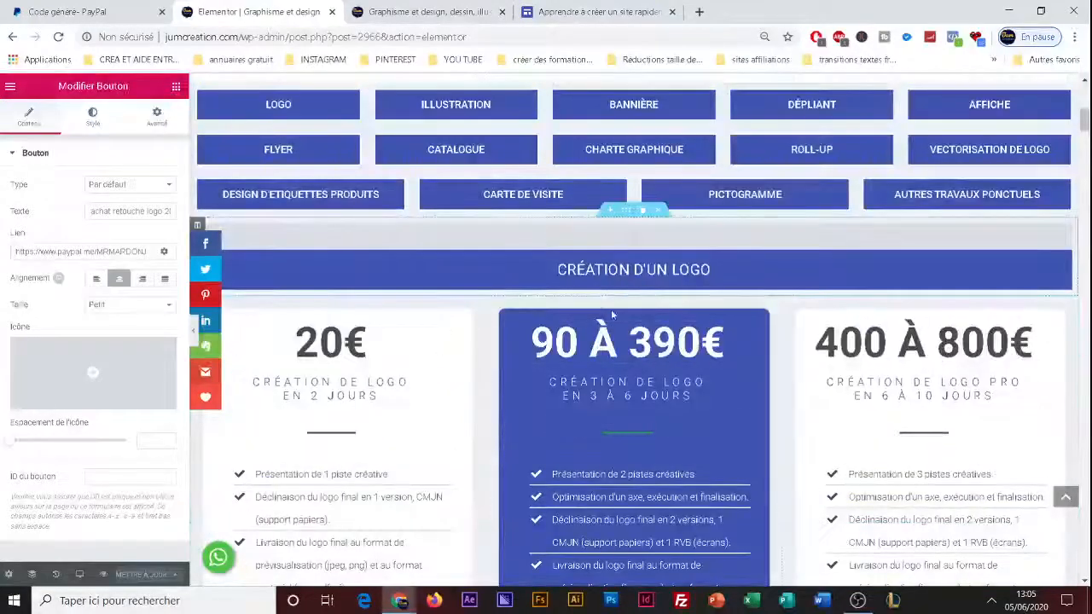
{"action": "scroll", "coordinate": [620, 481], "scroll_direction": "down", "scroll_amount": 5}
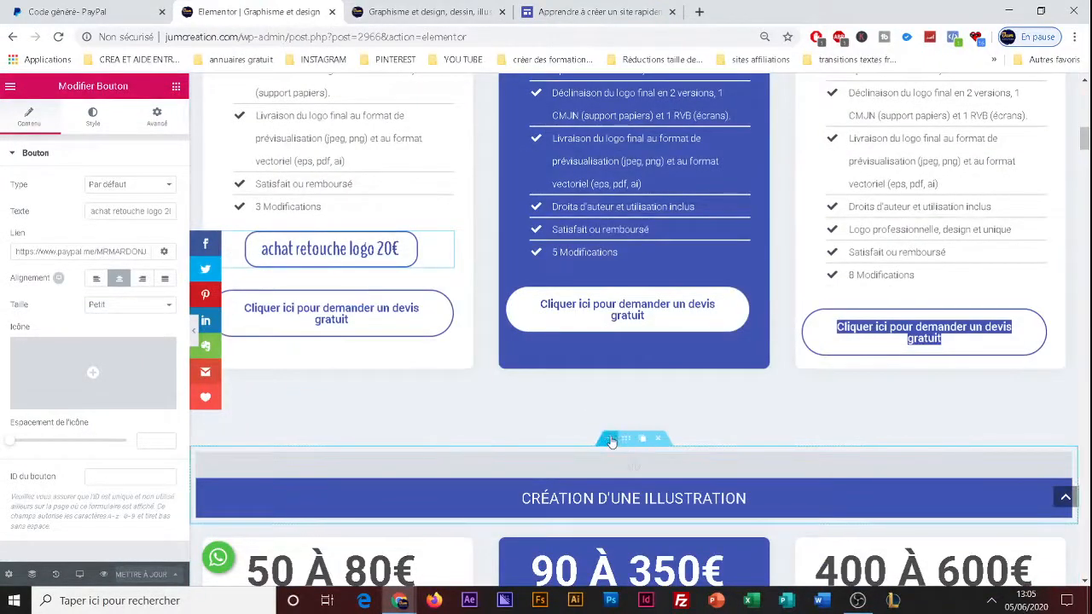
{"action": "left_click", "coordinate": [611, 441]}
{"action": "left_click", "coordinate": [619, 480]}
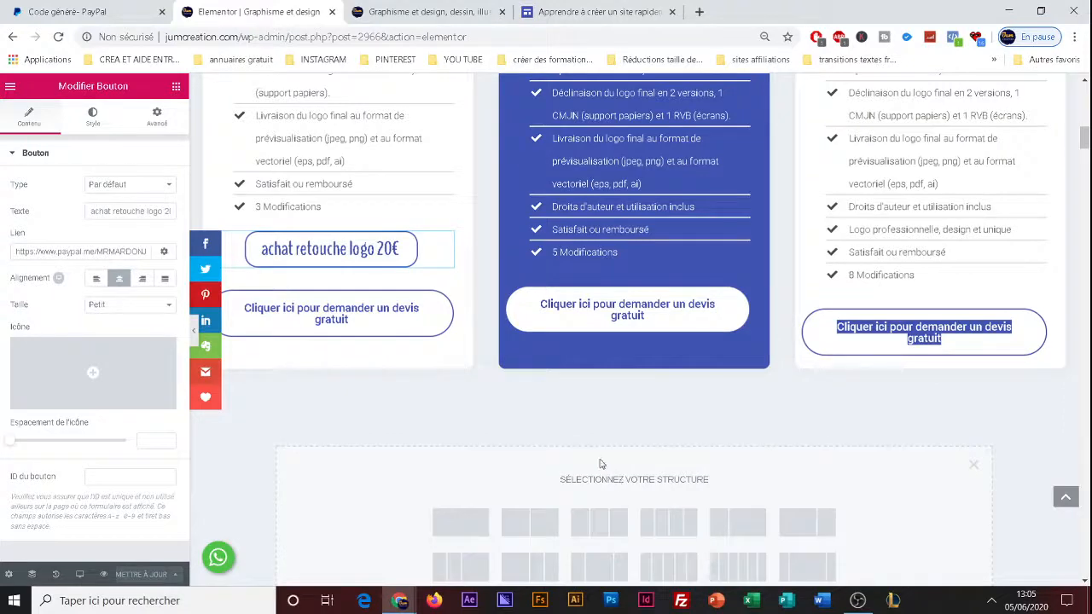
{"action": "scroll", "coordinate": [599, 464], "scroll_direction": "down", "scroll_amount": 2}
{"action": "left_click", "coordinate": [478, 386]}
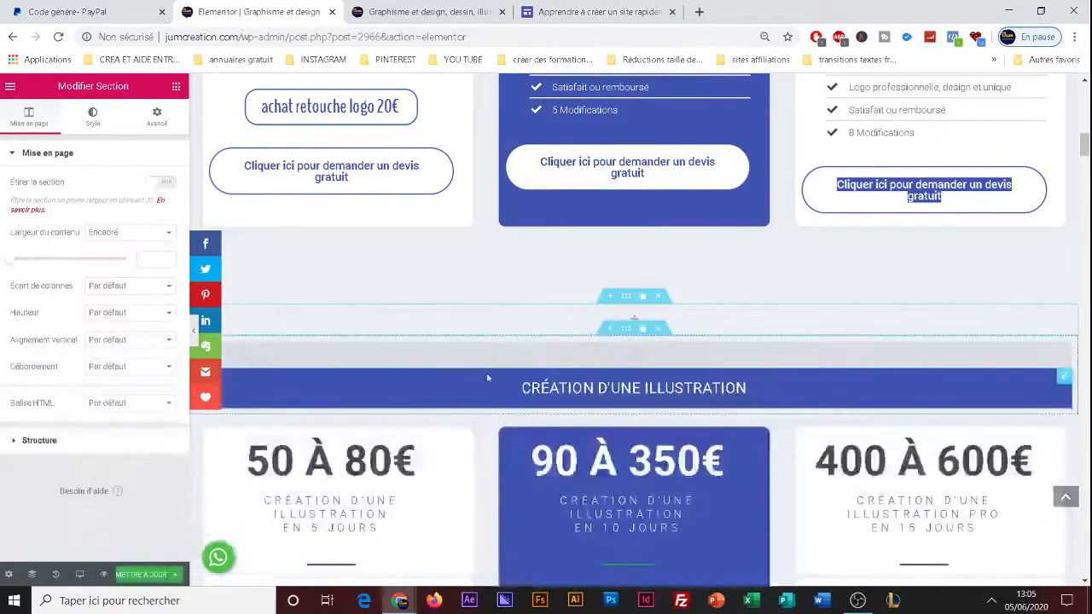
Add an HTML widget to the new empty section and paste the copied PayPal button code into it.
{"action": "left_click", "coordinate": [470, 323]}
{"action": "scroll", "coordinate": [68, 359], "scroll_direction": "down", "scroll_amount": 3}
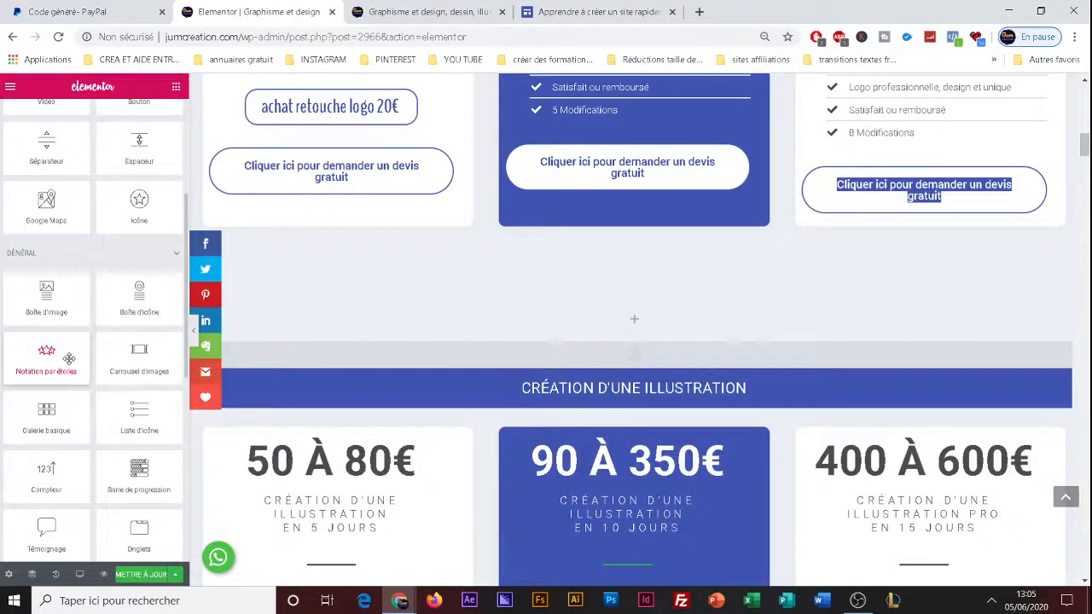
{"action": "scroll", "coordinate": [68, 358], "scroll_direction": "up", "scroll_amount": 3}
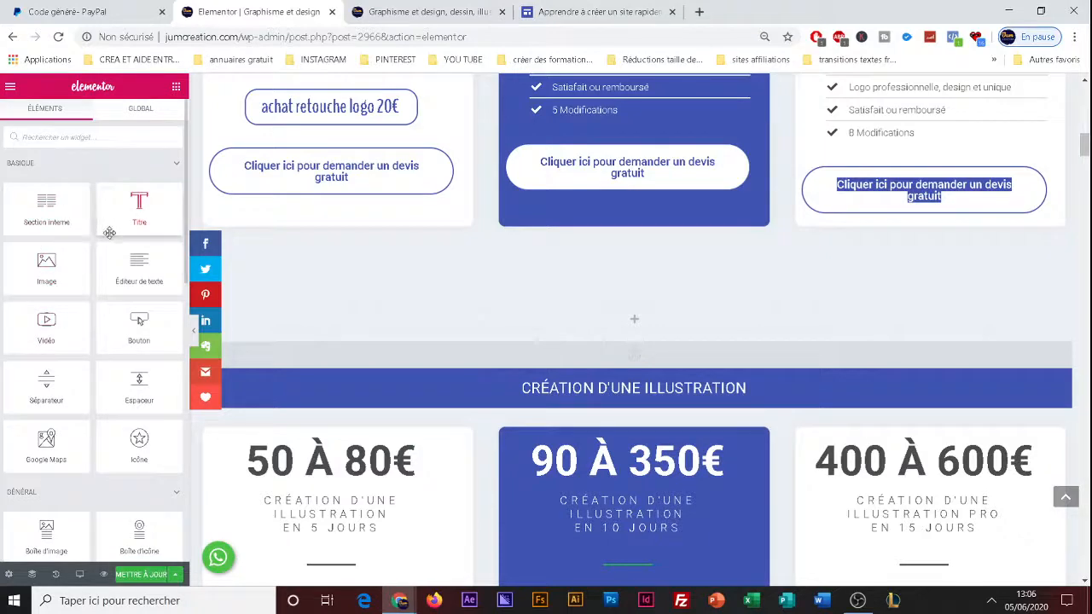
{"action": "scroll", "coordinate": [99, 377], "scroll_direction": "down", "scroll_amount": 5}
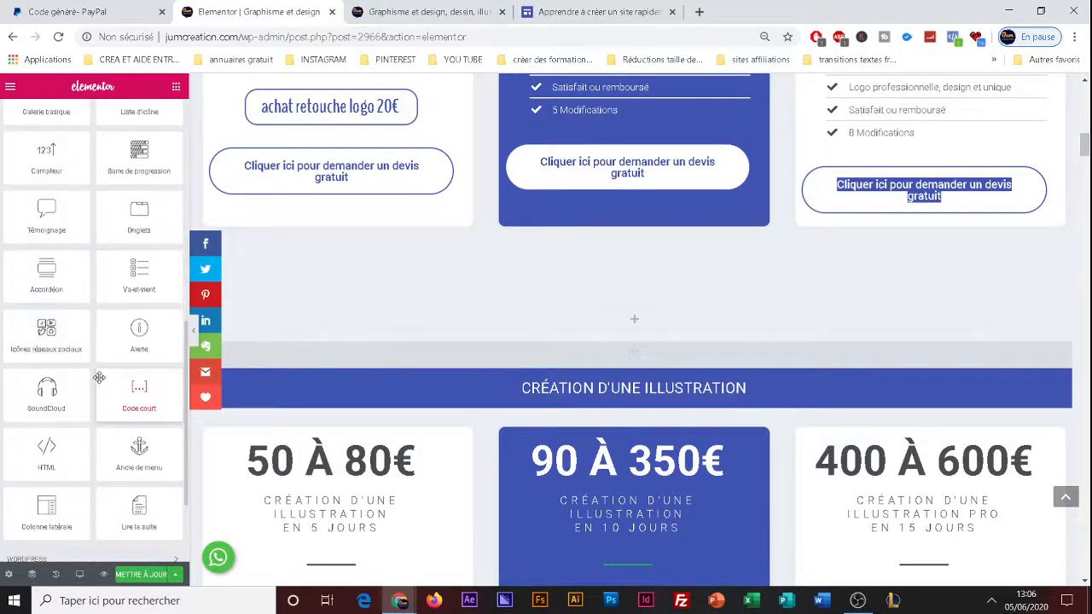
{"action": "scroll", "coordinate": [99, 377], "scroll_direction": "down", "scroll_amount": 1}
{"action": "left_click_drag", "start_coordinate": [46, 369], "coordinate": [512, 316]}
{"action": "key", "text": "ctrl+v"}
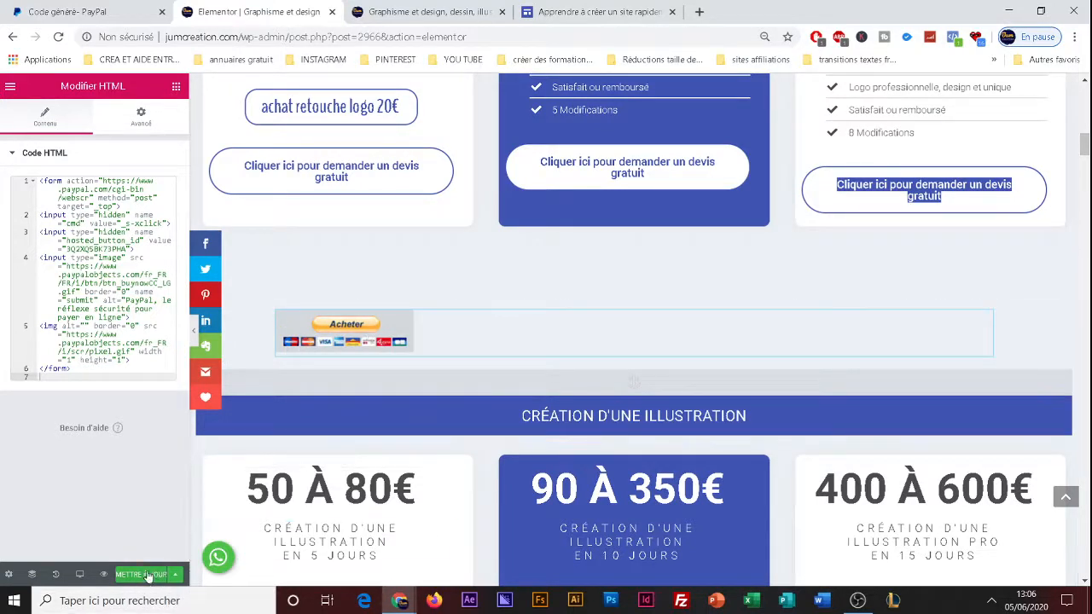
Update the page, open a preview of the changes and close the old published page.
{"action": "left_click", "coordinate": [141, 574]}
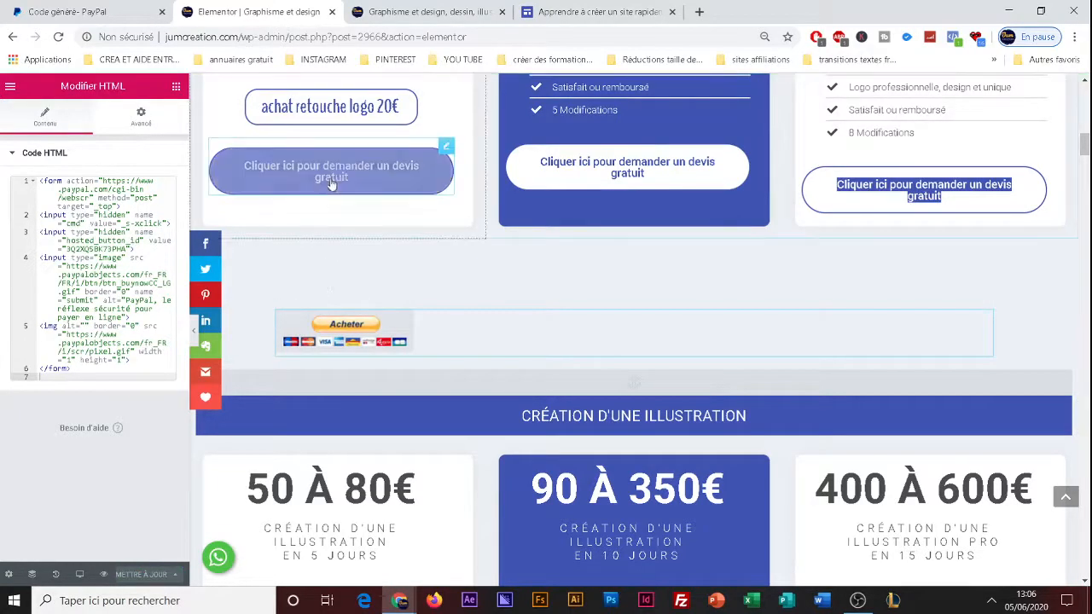
{"action": "left_click", "coordinate": [103, 574]}
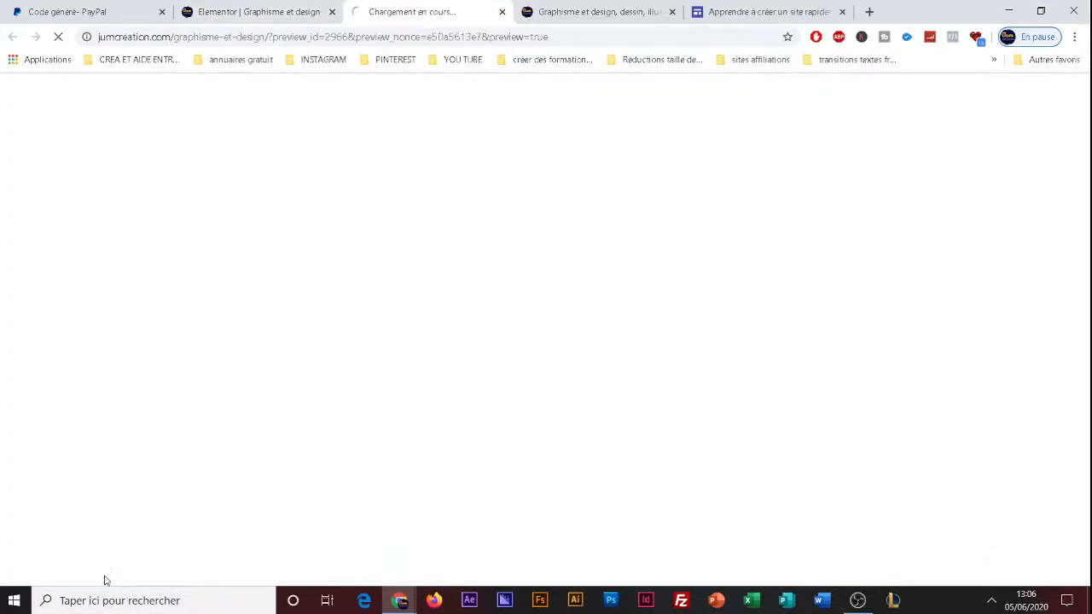
{"action": "left_click", "coordinate": [673, 12]}
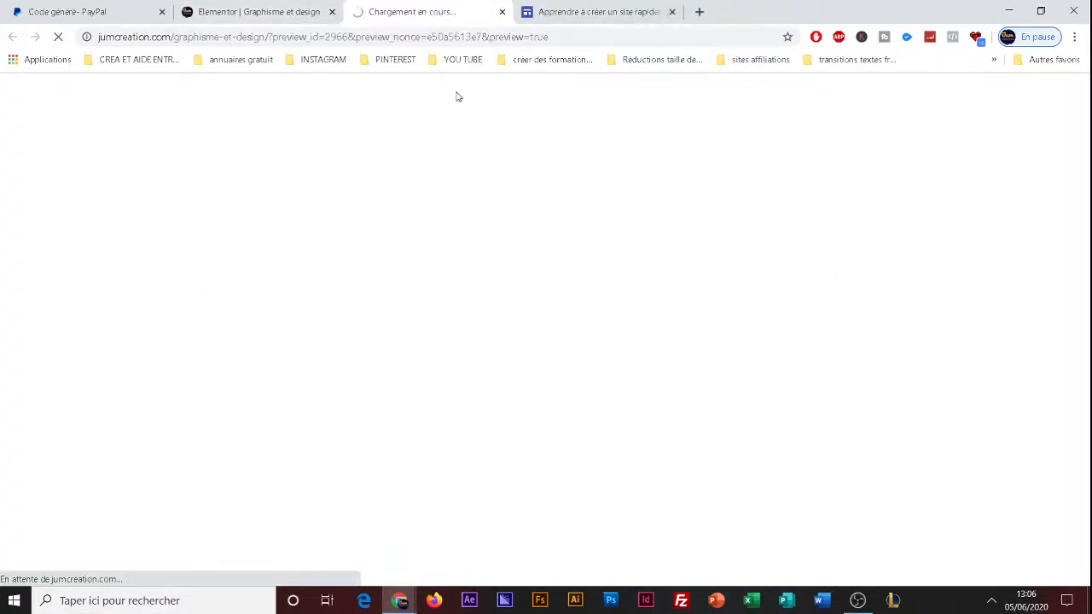
Examine the settings of the section, column and HTML widget that hold the Acheter button in the Elementor editor.
{"action": "left_click", "coordinate": [283, 15]}
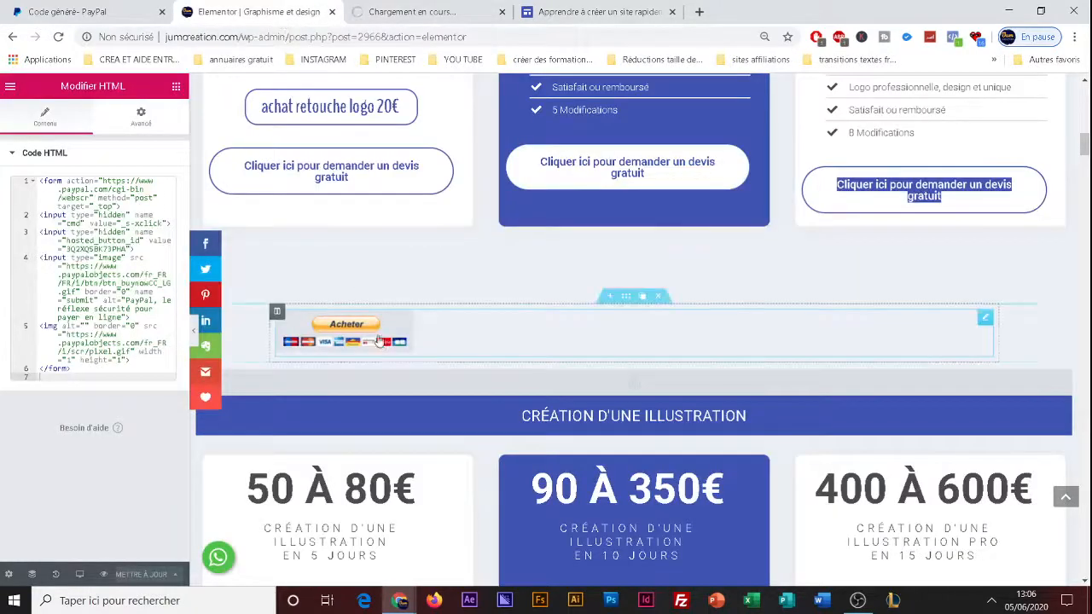
{"action": "left_click", "coordinate": [626, 297]}
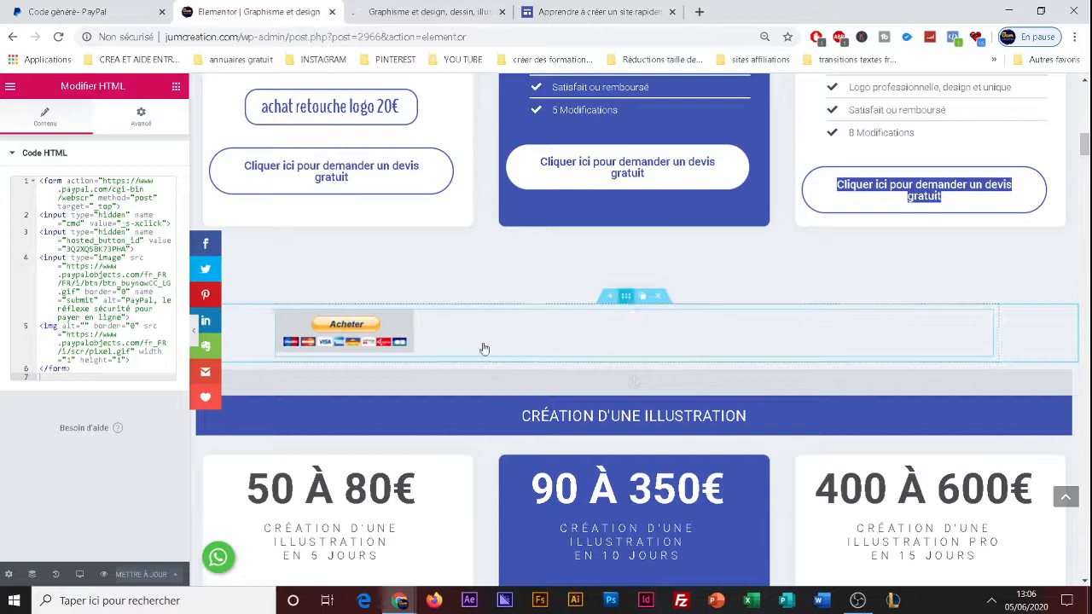
{"action": "left_click", "coordinate": [428, 340]}
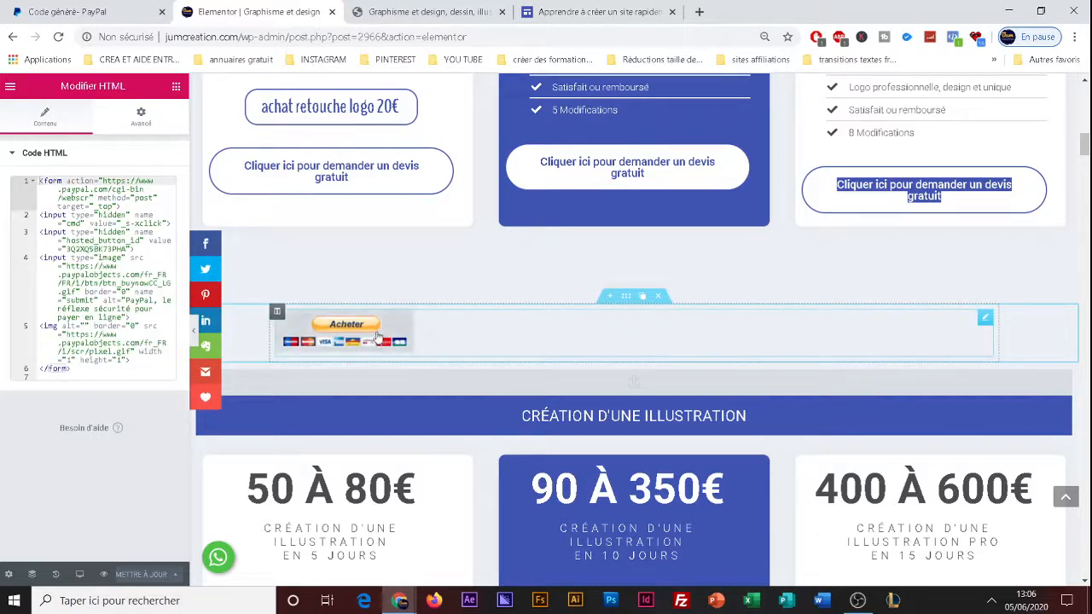
{"action": "left_click", "coordinate": [276, 311]}
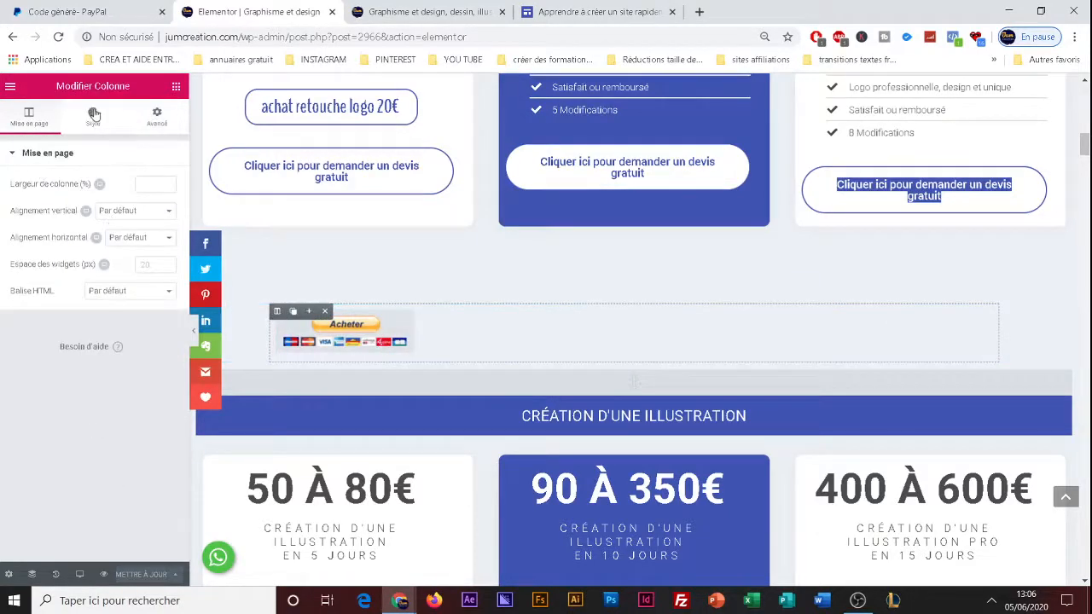
{"action": "left_click", "coordinate": [94, 113]}
{"action": "left_click", "coordinate": [31, 117]}
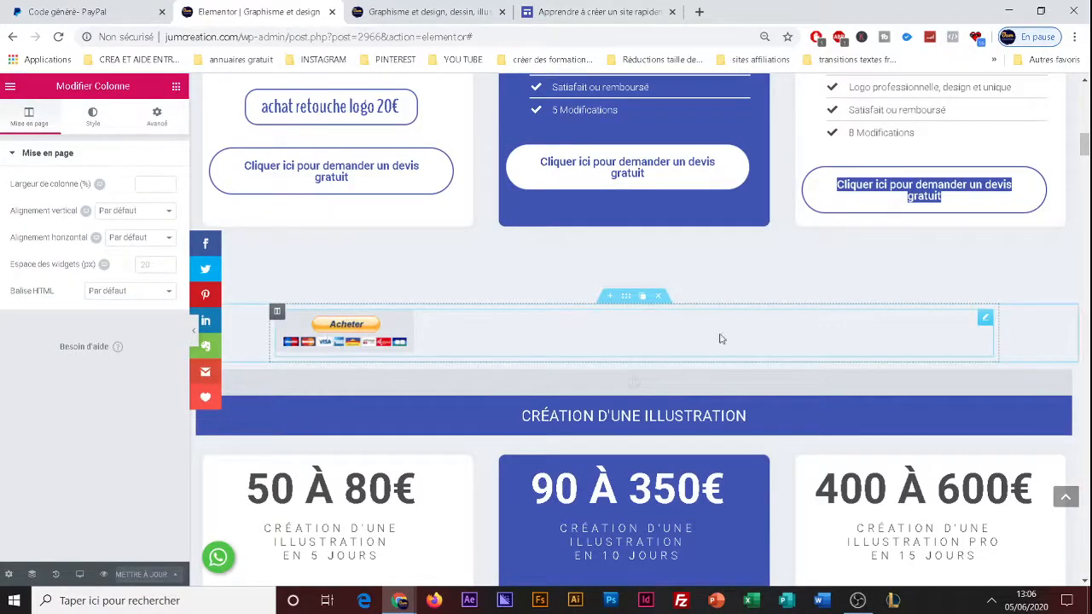
{"action": "left_click", "coordinate": [986, 317]}
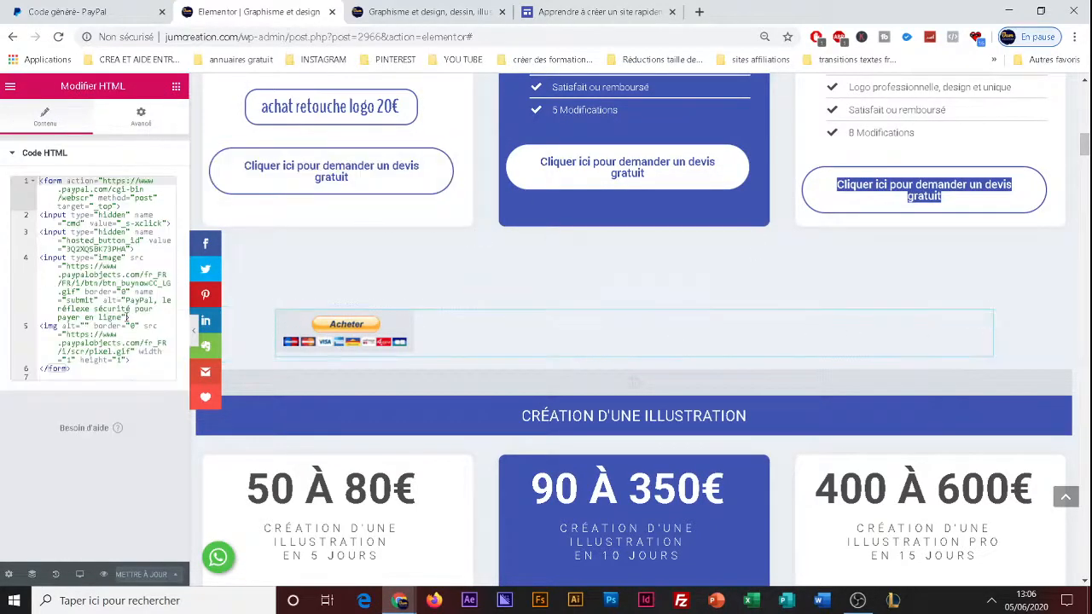
Test the Acheter button in the page preview by opening its PayPal payment page.
{"action": "left_click", "coordinate": [462, 9]}
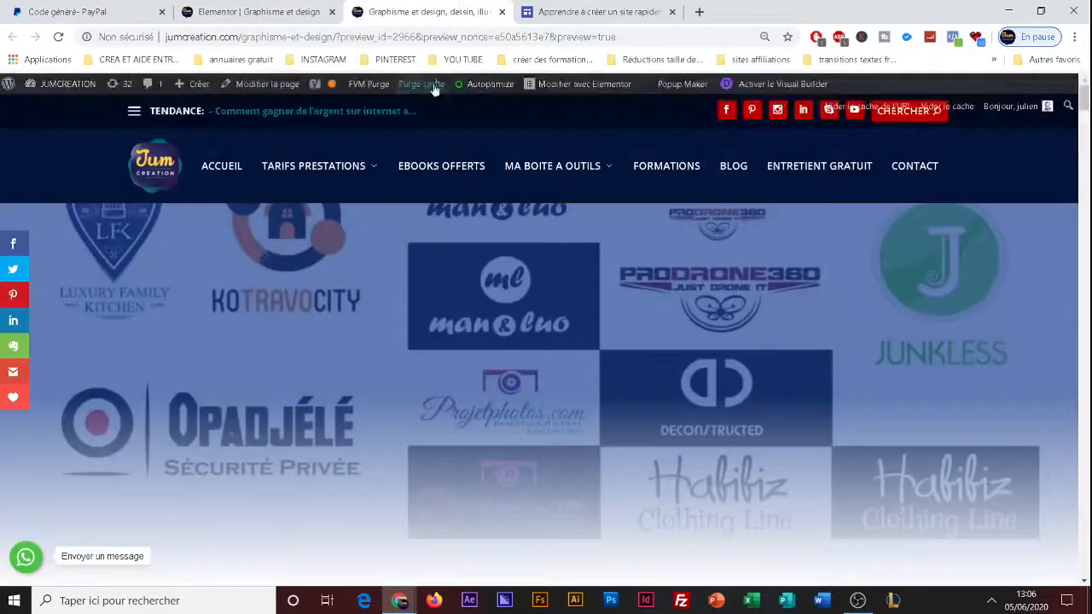
{"action": "scroll", "coordinate": [469, 293], "scroll_direction": "down", "scroll_amount": 15}
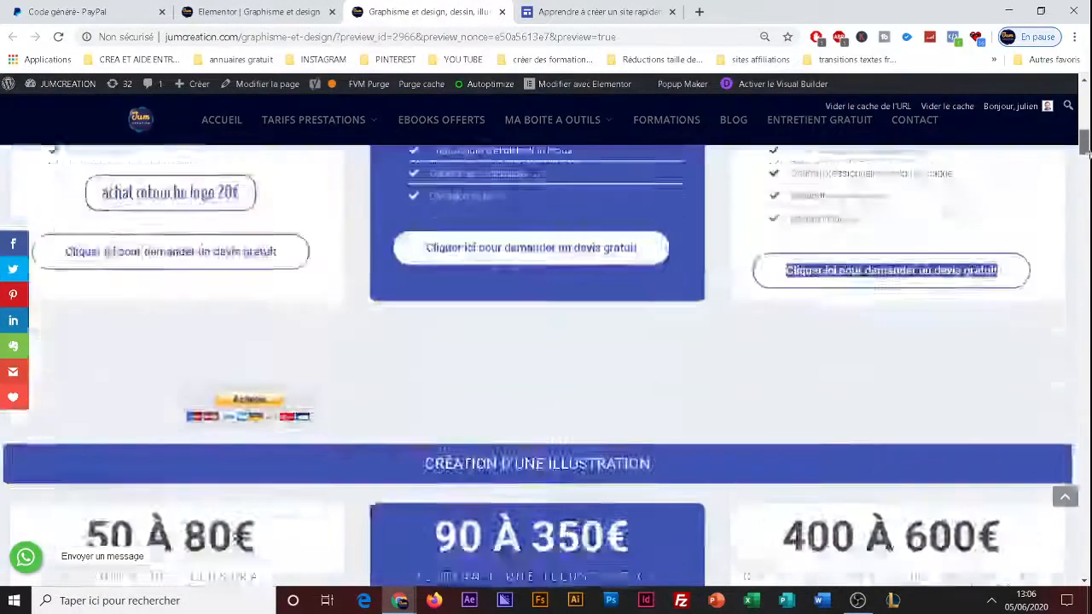
{"action": "scroll", "coordinate": [222, 302], "scroll_direction": "down", "scroll_amount": 4}
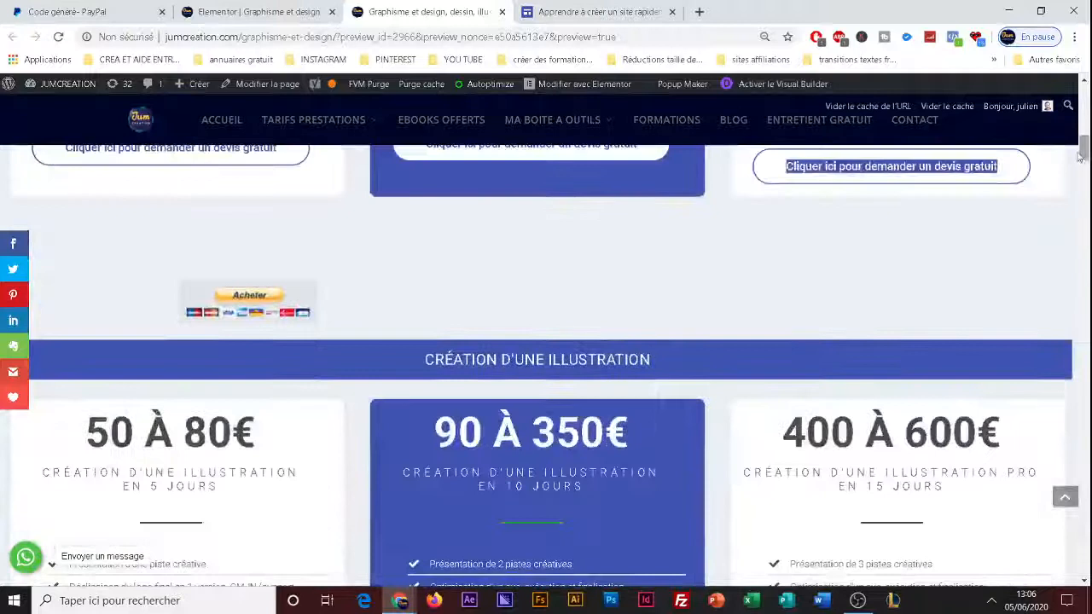
{"action": "left_click", "coordinate": [222, 300]}
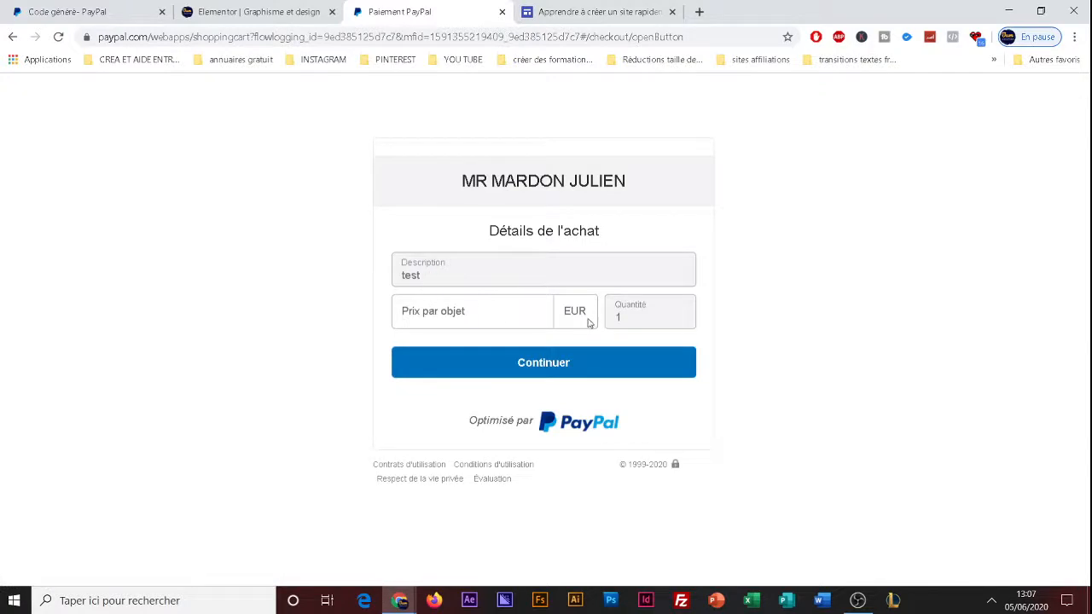
Test the PayPal purchase form with an item price of 10 EUR, continue to the login page and return to the purchase details.
{"action": "left_click", "coordinate": [487, 311]}
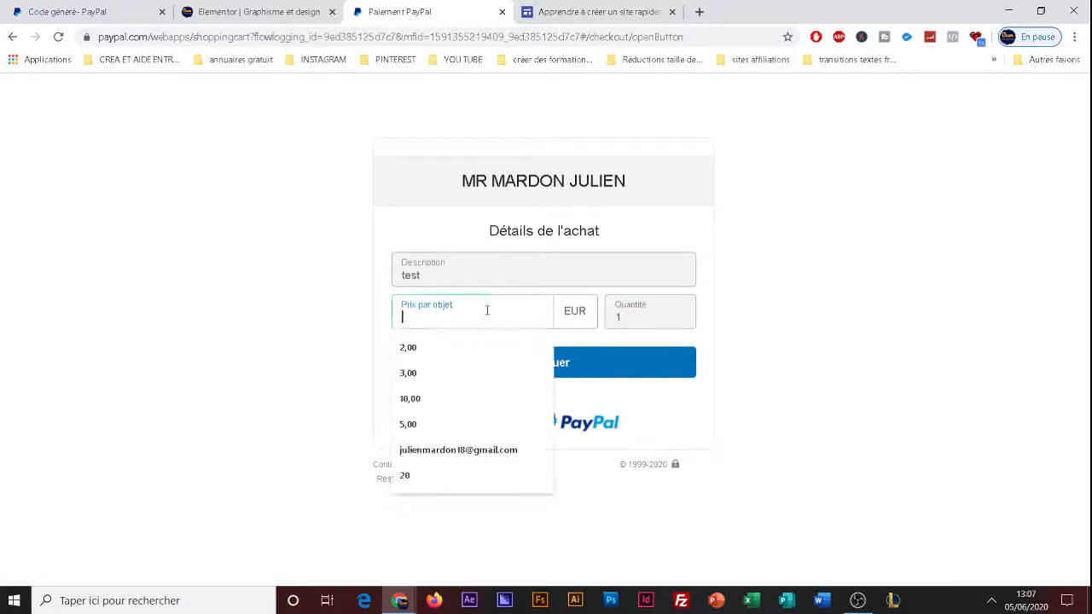
{"action": "left_click", "coordinate": [630, 317]}
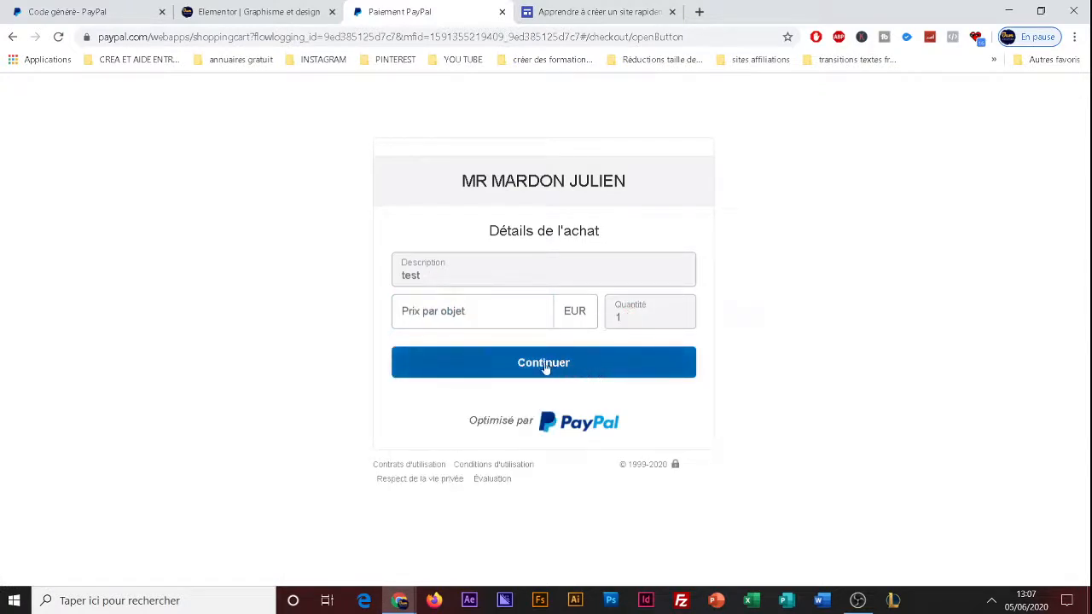
{"action": "left_click", "coordinate": [464, 313]}
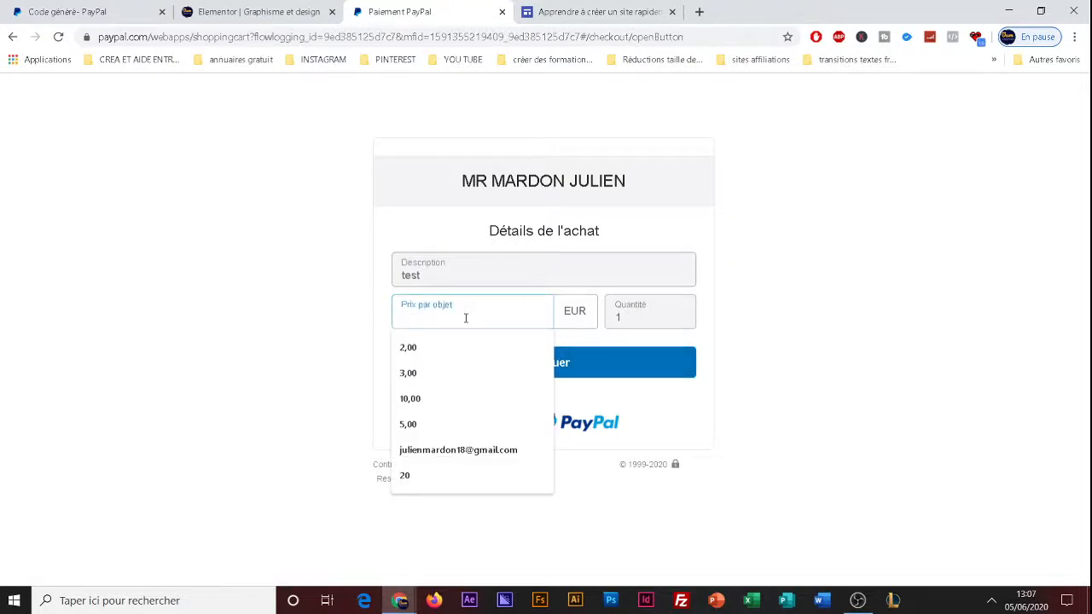
{"action": "type", "text": "10"}
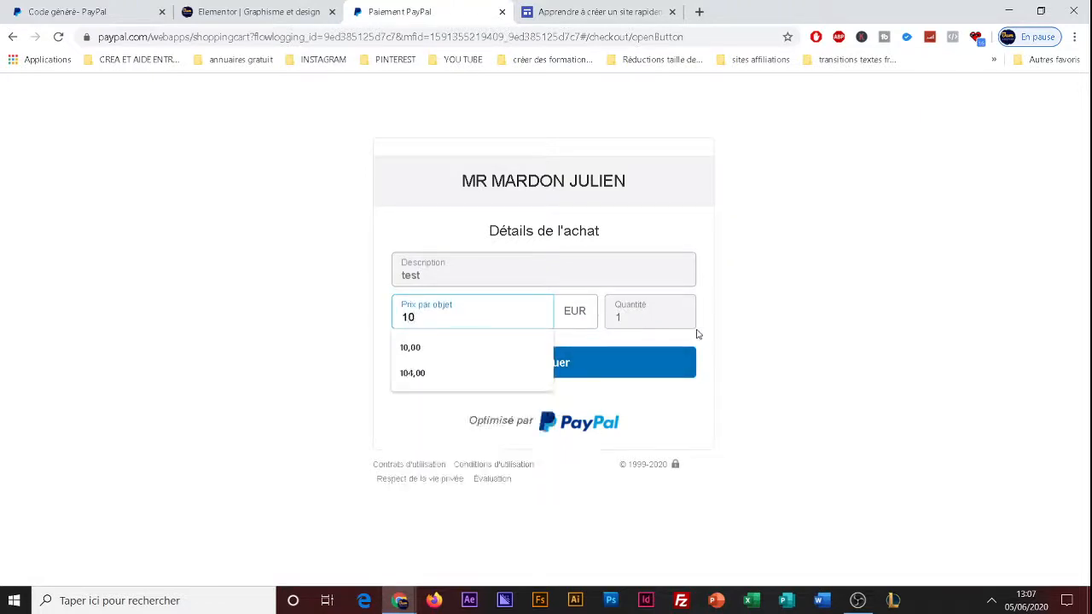
{"action": "key", "text": "Escape"}
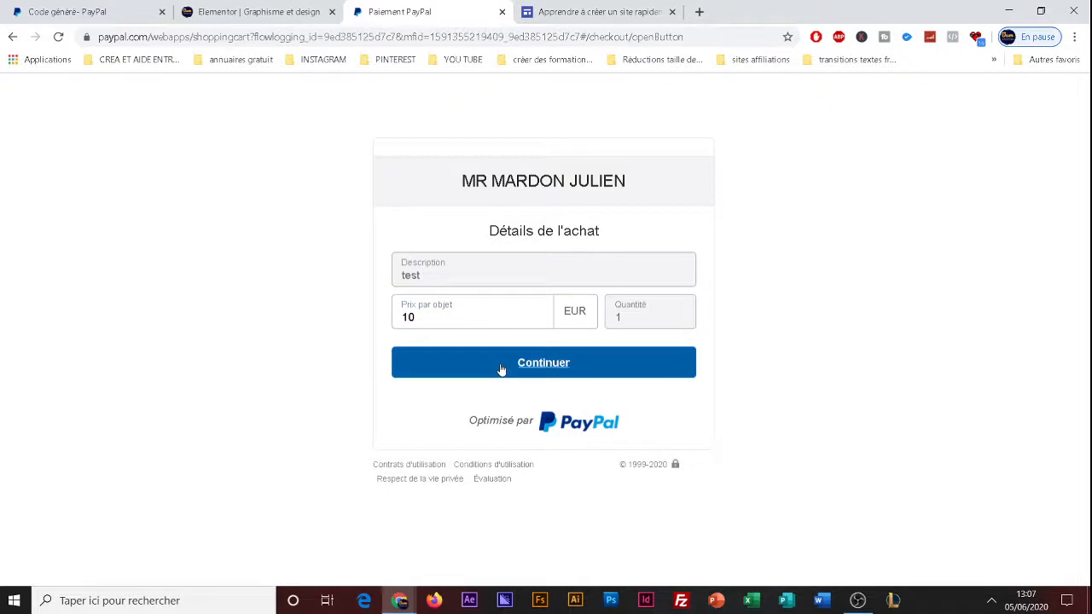
{"action": "left_click", "coordinate": [500, 369]}
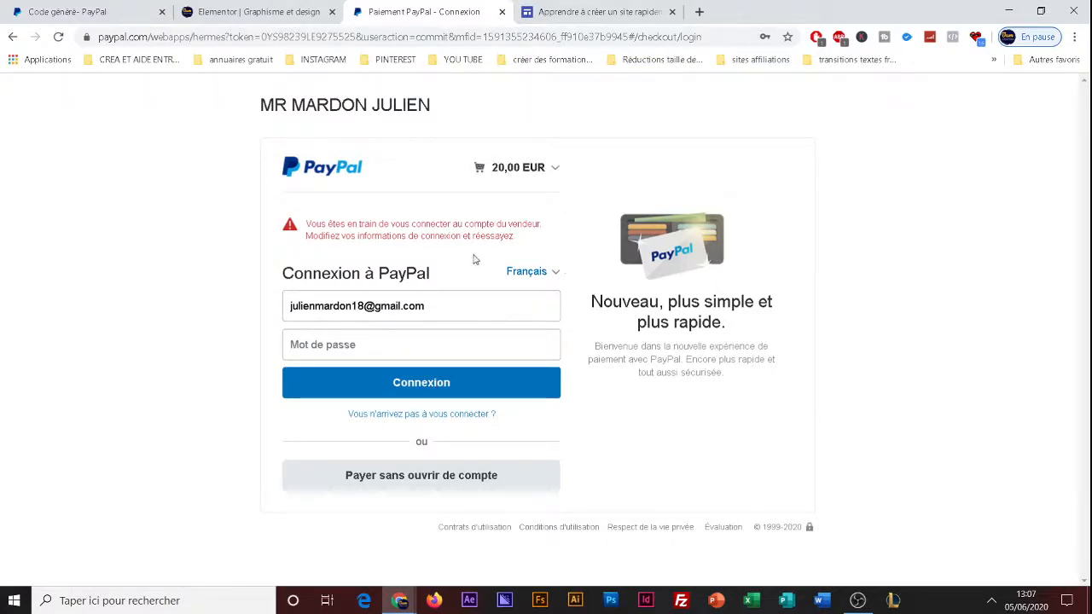
{"action": "left_click", "coordinate": [13, 37]}
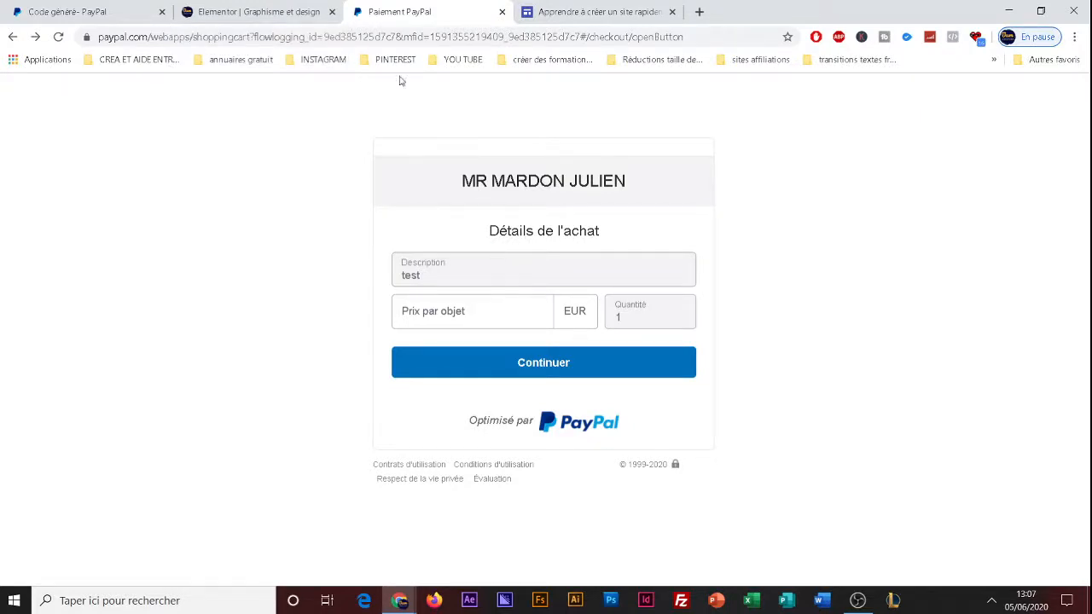
Go from the open site to the Google Sites home page and search Google for "google sites" in a new tab.
{"action": "left_click", "coordinate": [597, 11]}
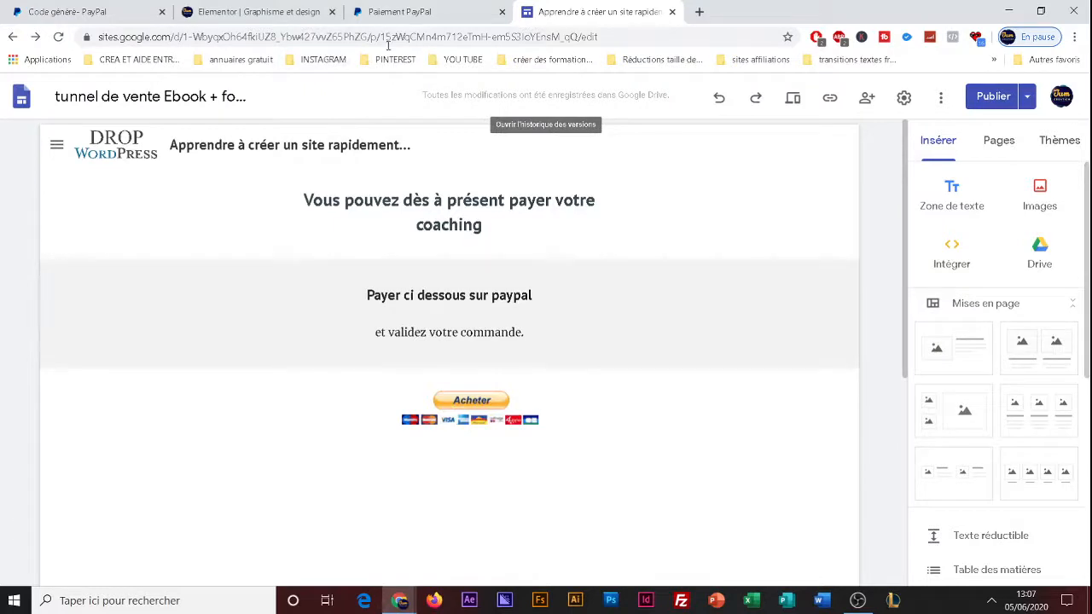
{"action": "left_click", "coordinate": [23, 99]}
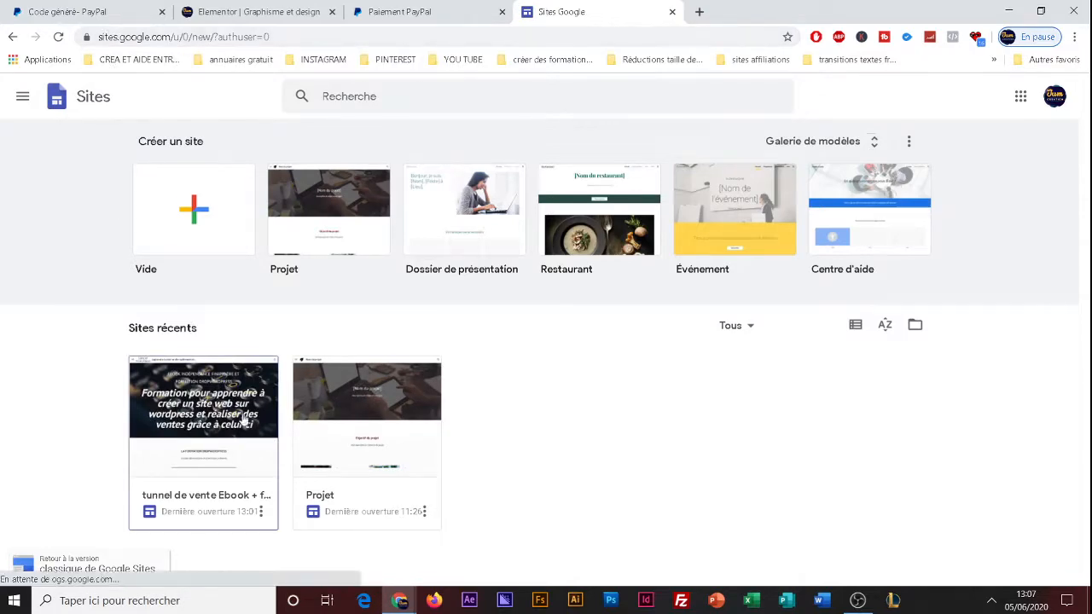
{"action": "left_click", "coordinate": [699, 12]}
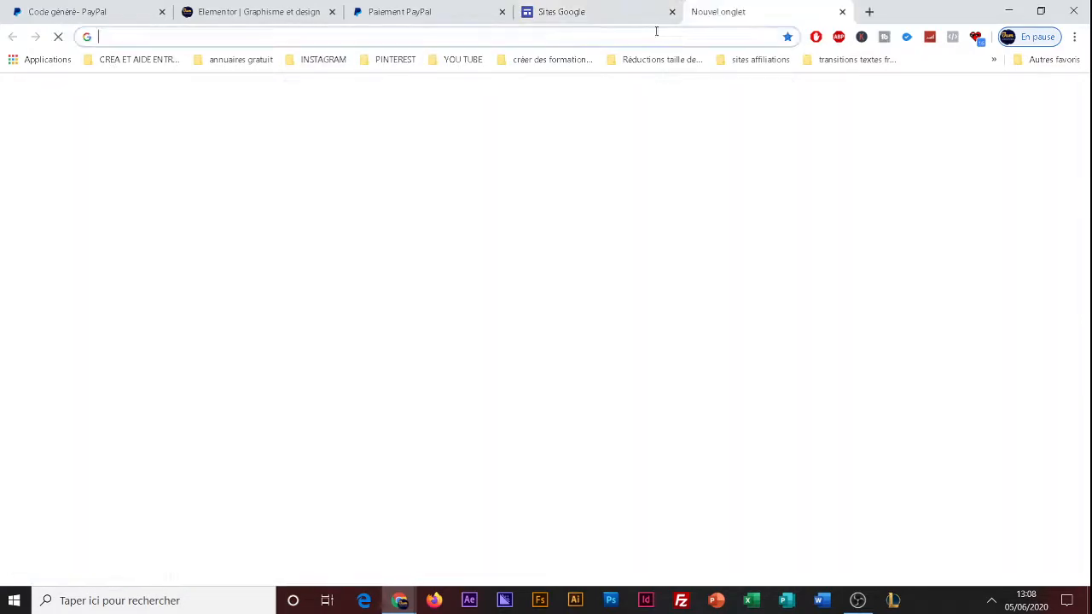
{"action": "type", "text": "google"}
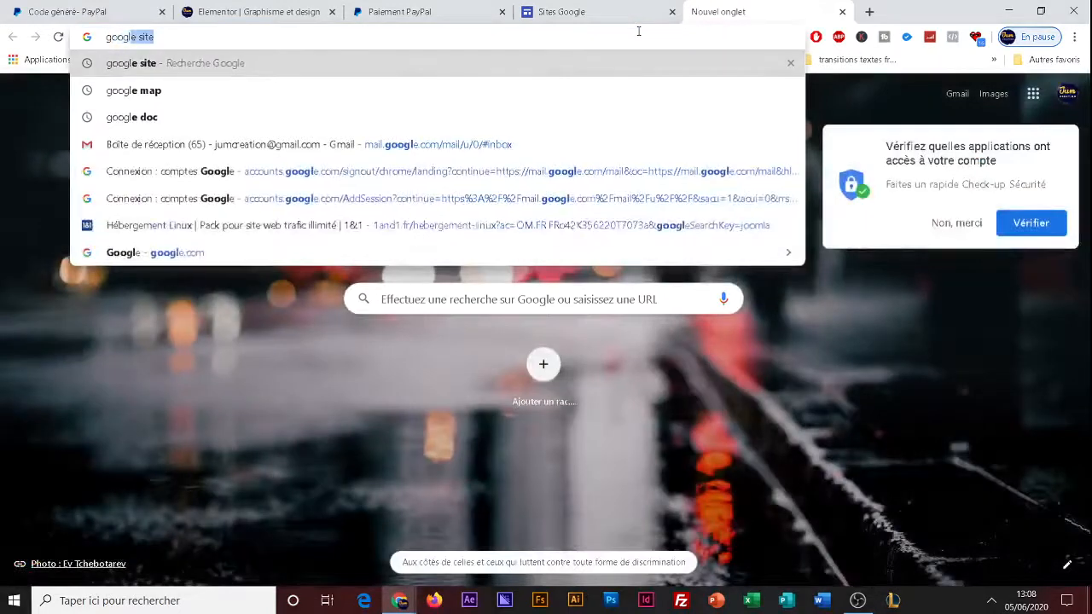
{"action": "type", "text": " sites"}
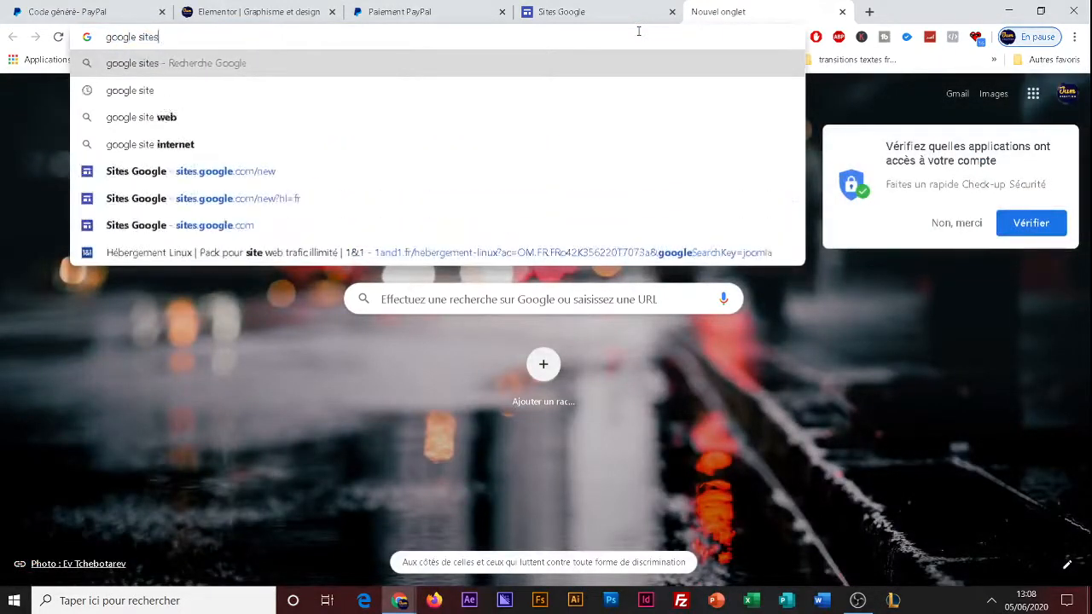
{"action": "key", "text": "Return"}
{"action": "scroll", "coordinate": [196, 406], "scroll_direction": "down", "scroll_amount": 2}
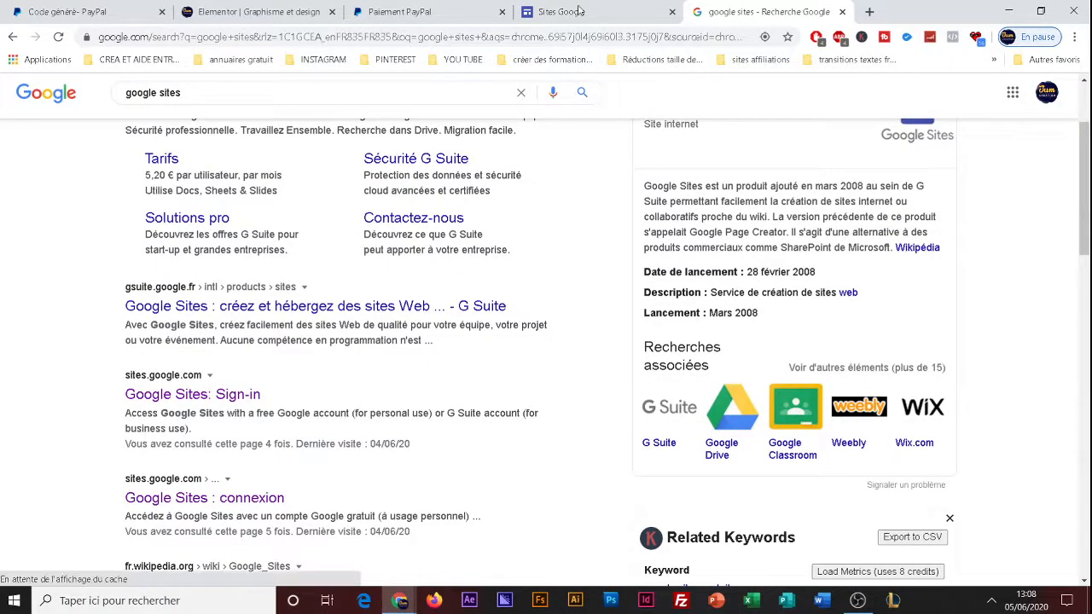
Open the recent "tunnel de vente Ebook" site in Google Sites, close the search results tab and show the Paiement page.
{"action": "left_click", "coordinate": [579, 10]}
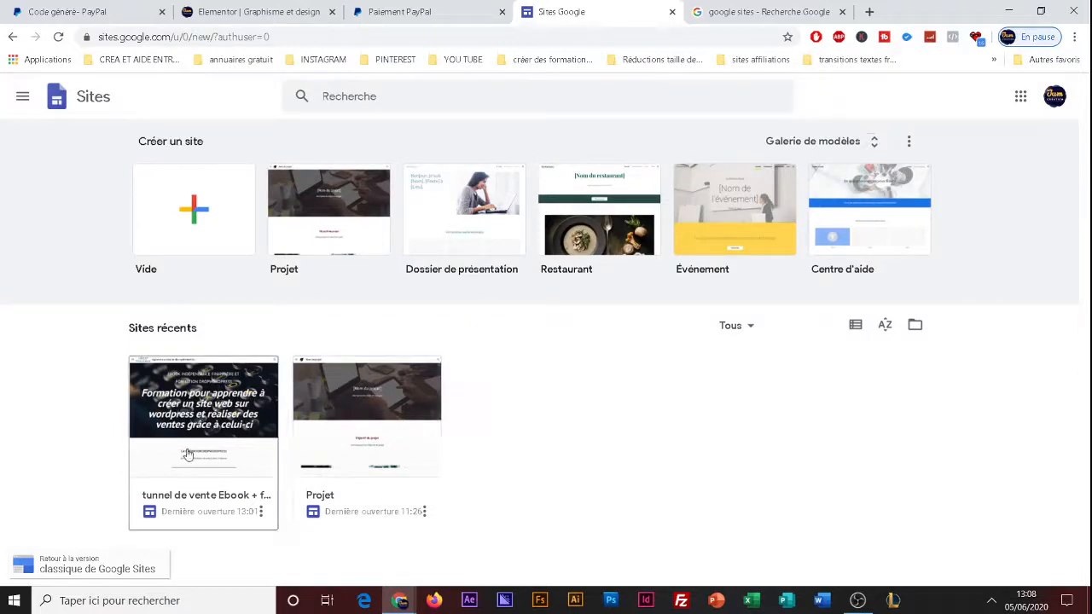
{"action": "left_click", "coordinate": [224, 429]}
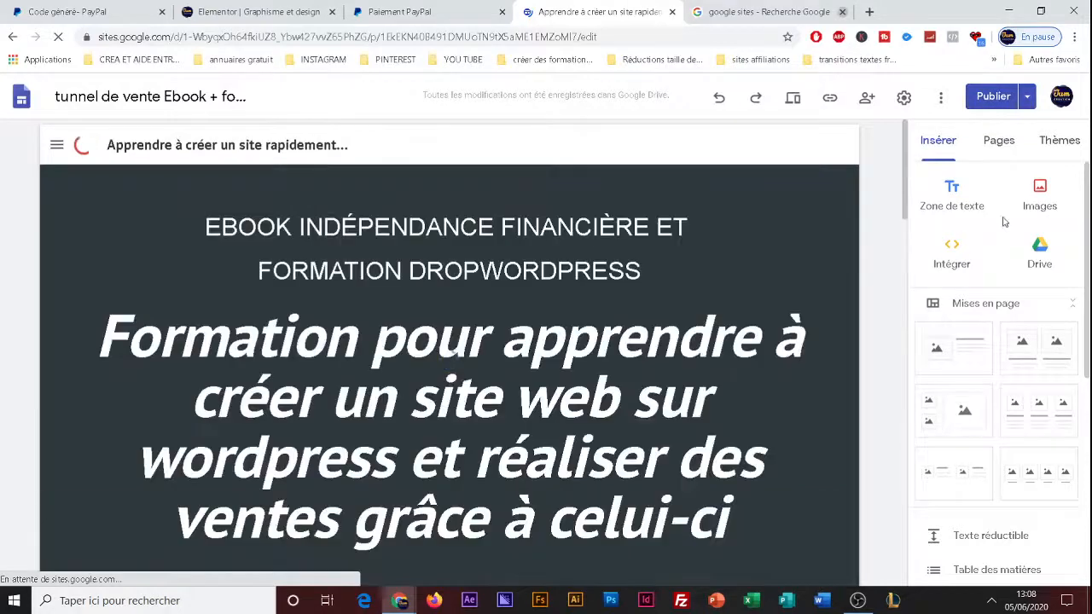
{"action": "left_click", "coordinate": [843, 12]}
{"action": "left_click", "coordinate": [995, 141]}
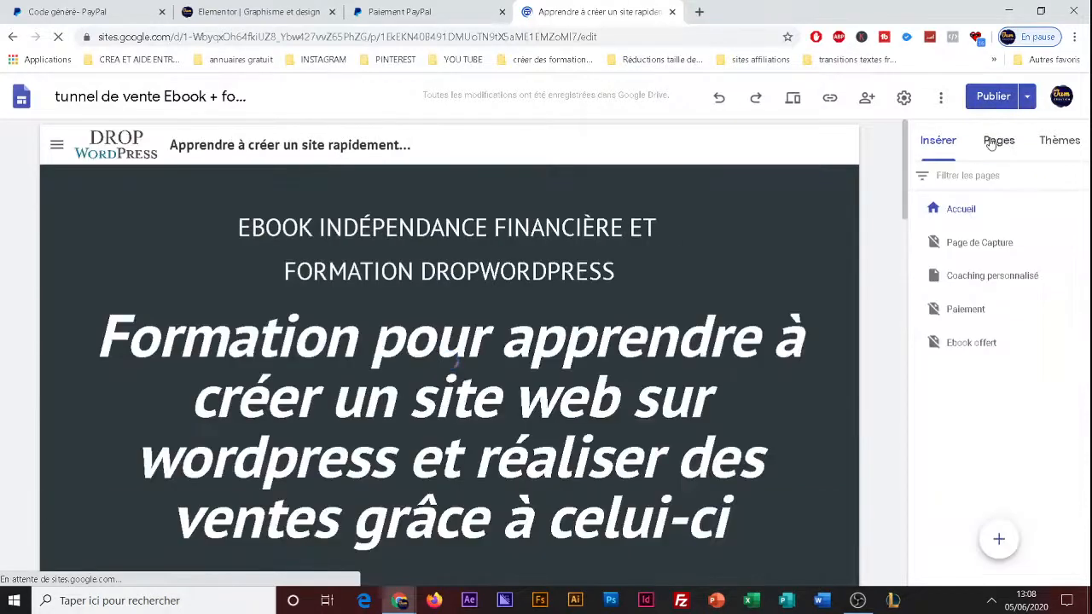
{"action": "left_click", "coordinate": [952, 310]}
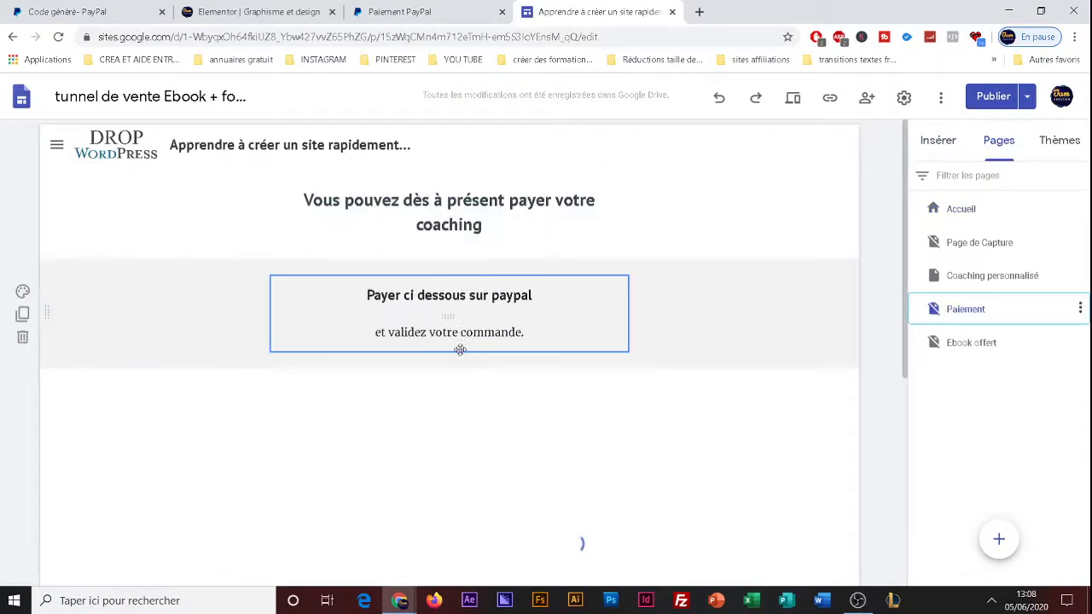
Try embedding the copied PayPal button code in the Paiement page, preview it and cancel the insertion.
{"action": "left_click", "coordinate": [932, 152]}
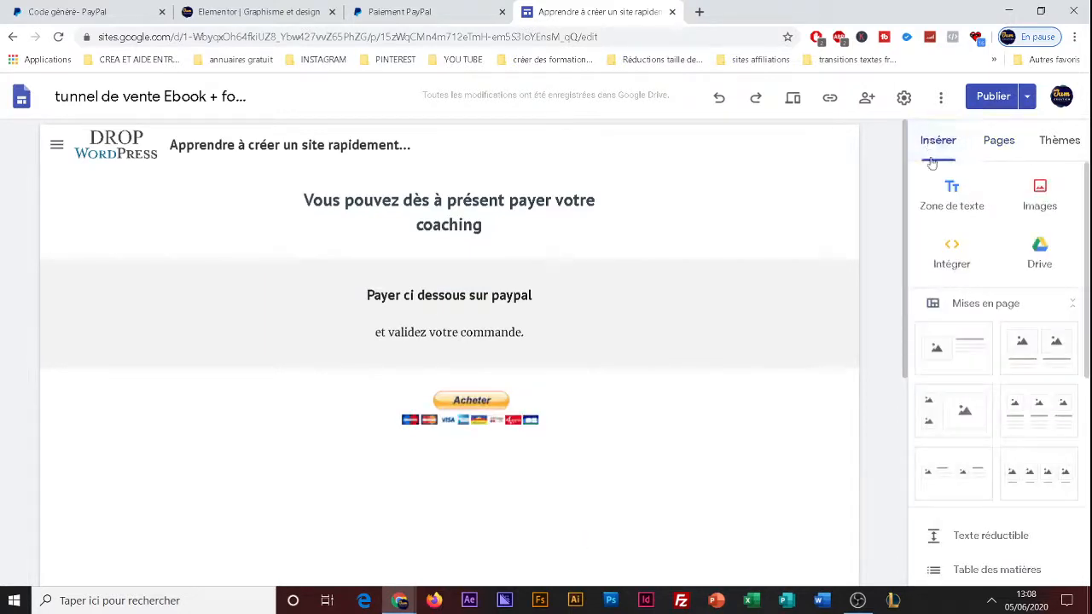
{"action": "left_click", "coordinate": [951, 256]}
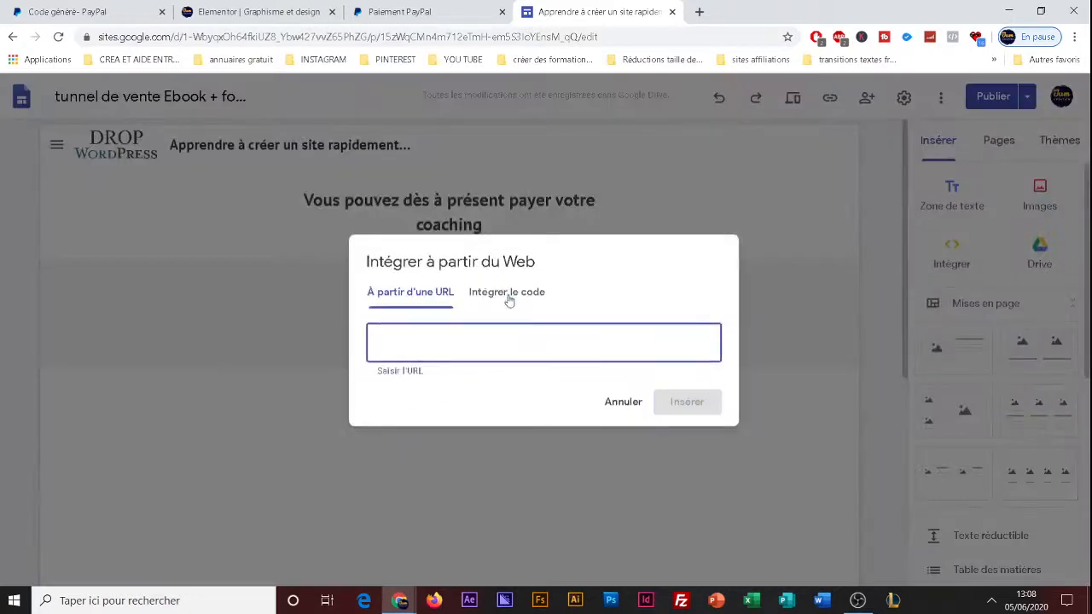
{"action": "left_click", "coordinate": [506, 294]}
{"action": "key", "text": "ctrl+v"}
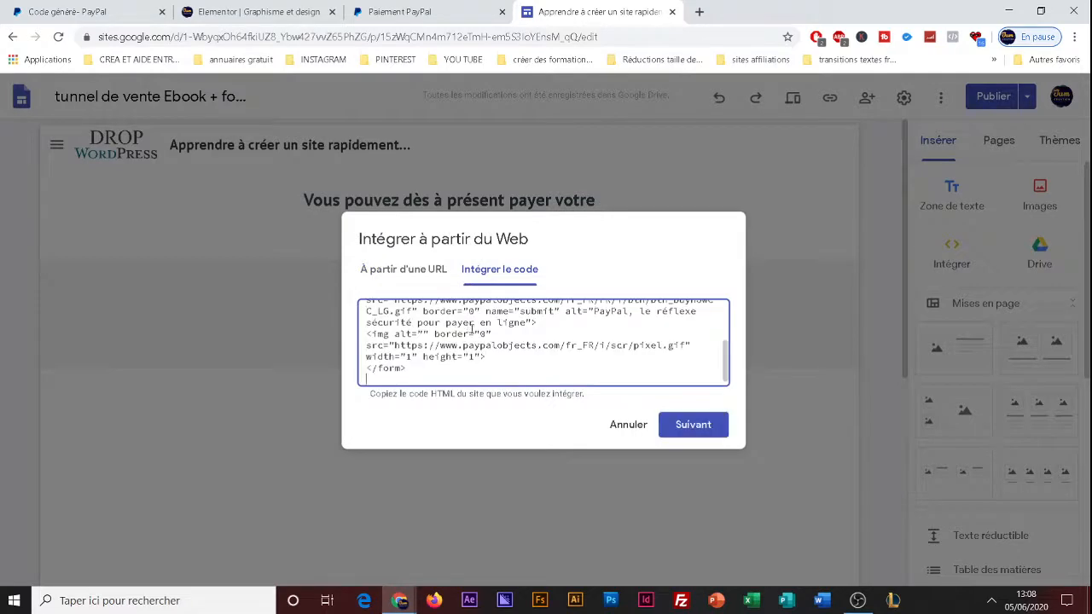
{"action": "left_click", "coordinate": [690, 426]}
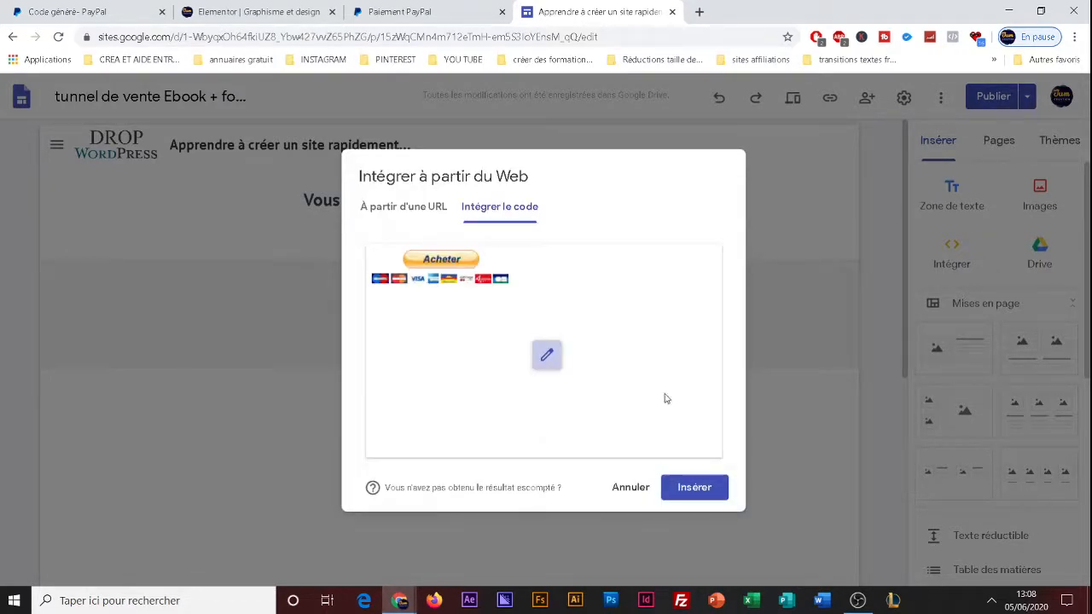
{"action": "left_click", "coordinate": [628, 486]}
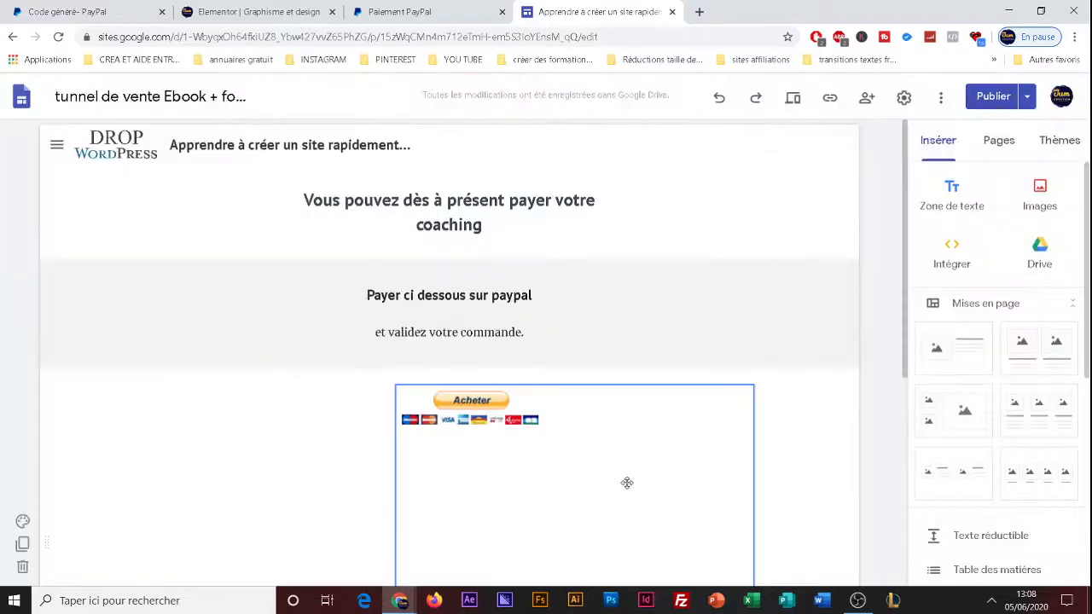
Switch back to the Elementor editor and delete the section holding the Acheter button.
{"action": "left_click", "coordinate": [401, 12]}
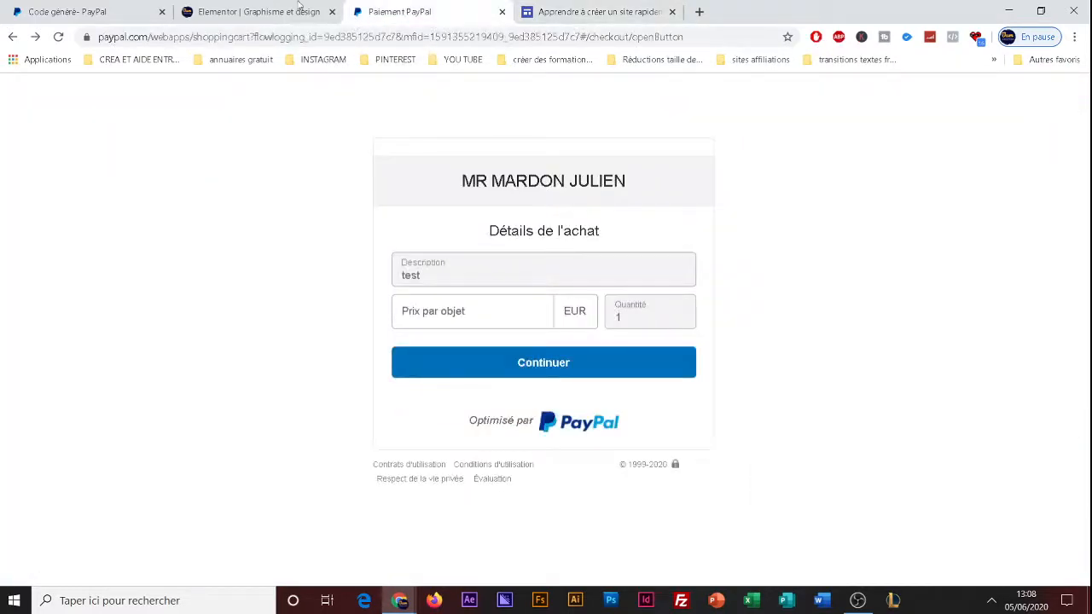
{"action": "left_click", "coordinate": [299, 9]}
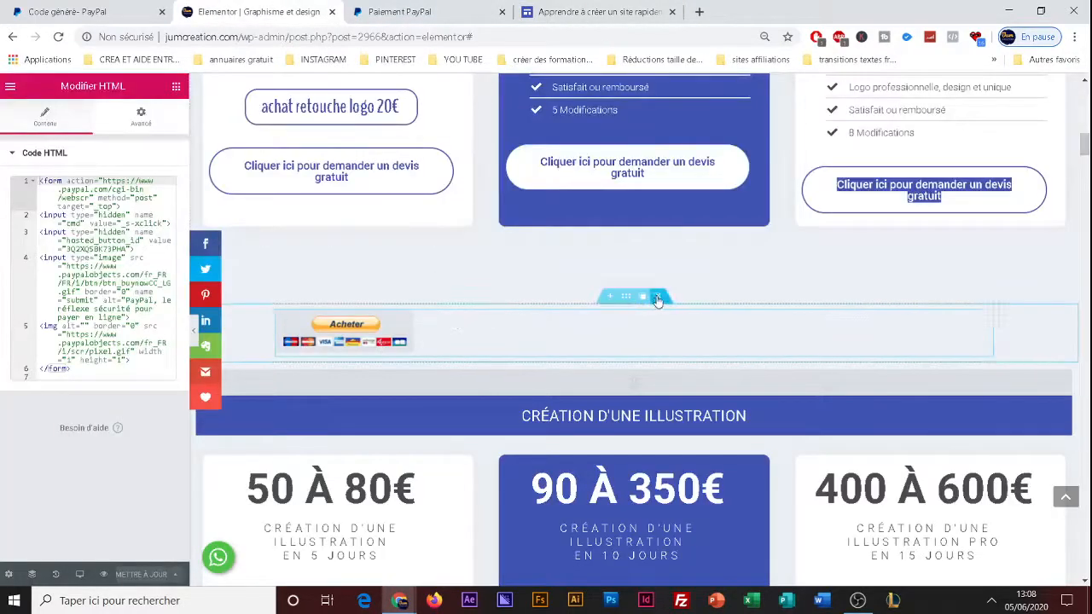
{"action": "left_click", "coordinate": [657, 299]}
Select the "achat retouche logo 20€" button and copy its PayPal.me link.
{"action": "scroll", "coordinate": [453, 270], "scroll_direction": "up", "scroll_amount": 3}
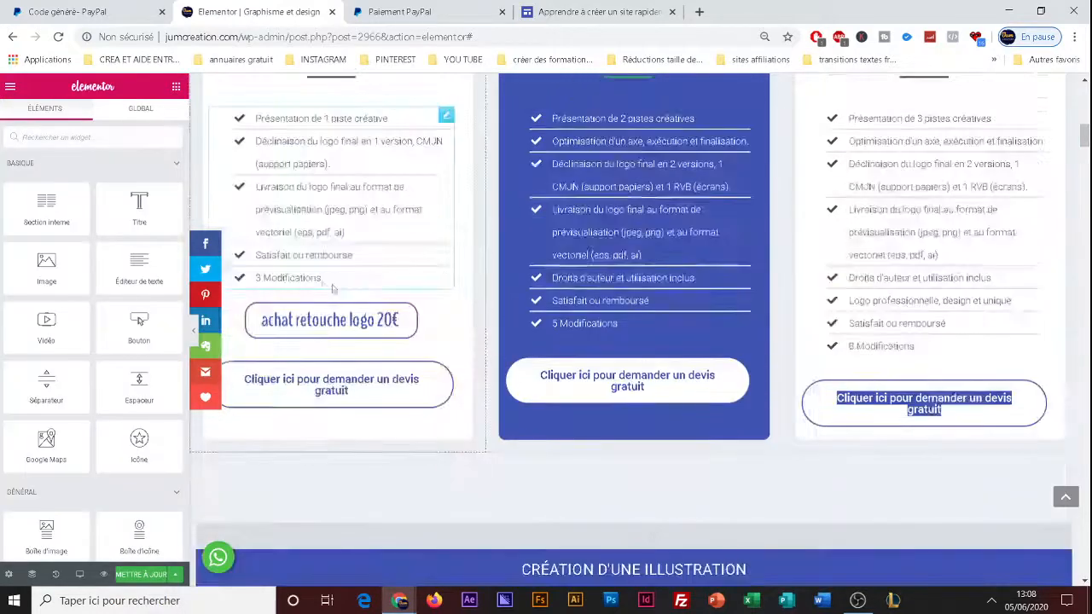
{"action": "left_click", "coordinate": [347, 324]}
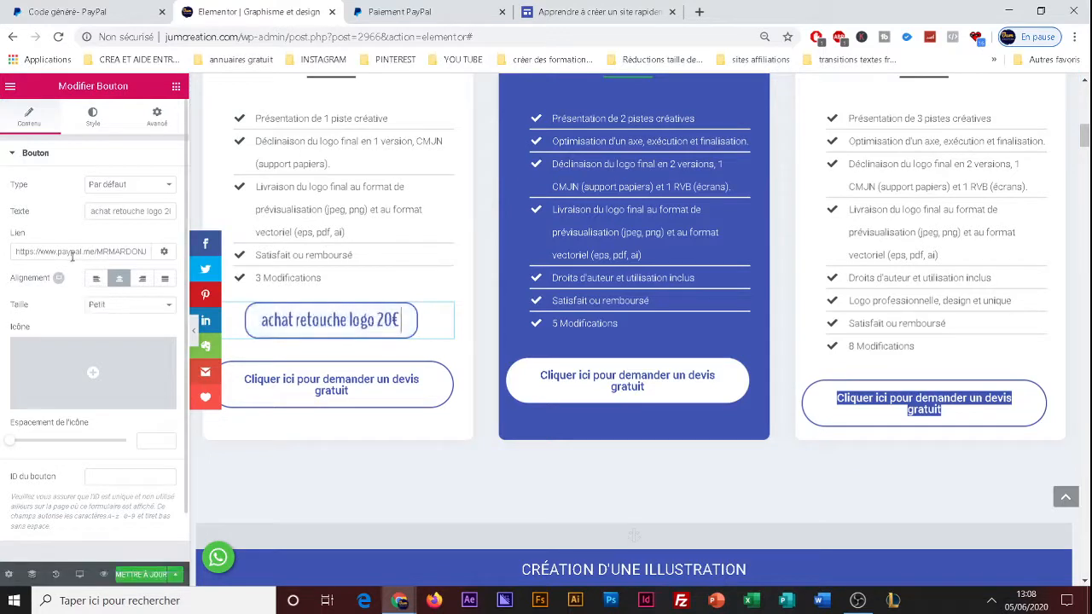
{"action": "left_click", "coordinate": [26, 254]}
{"action": "left_click_drag", "start_coordinate": [26, 254], "coordinate": [158, 270]}
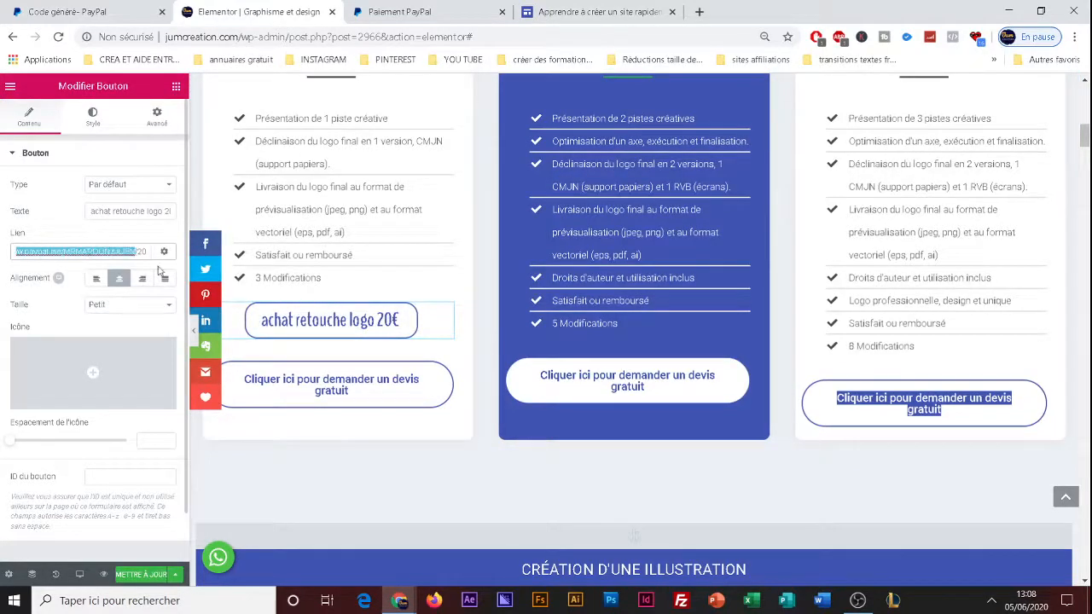
Search for "google traduction" in a new tab and paste the copied PayPal.me link as the text to translate.
{"action": "left_click", "coordinate": [700, 11]}
{"action": "type", "text": "google t"}
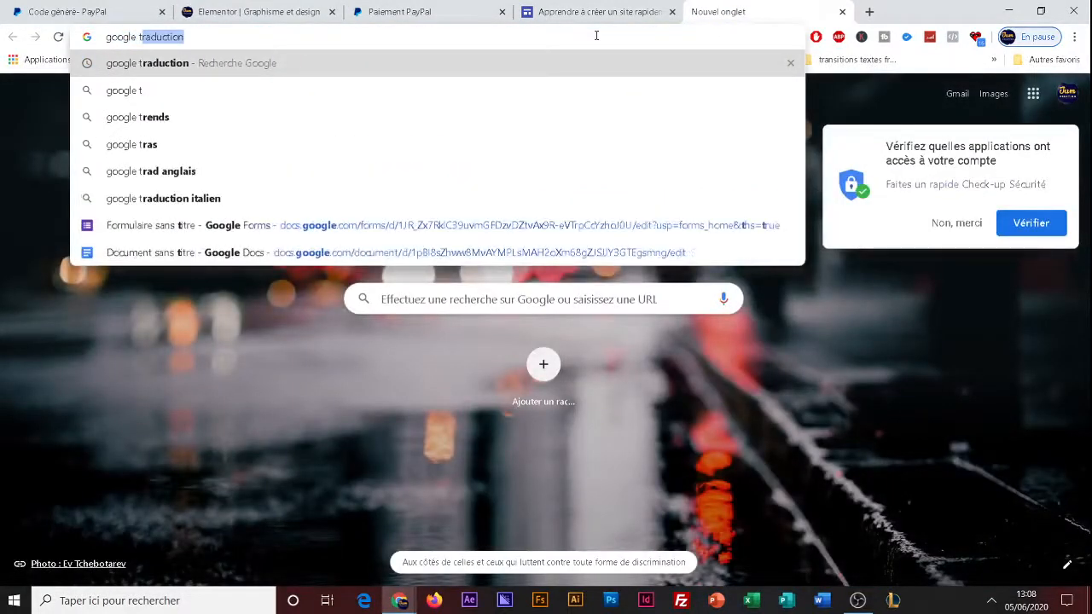
{"action": "left_click", "coordinate": [552, 65]}
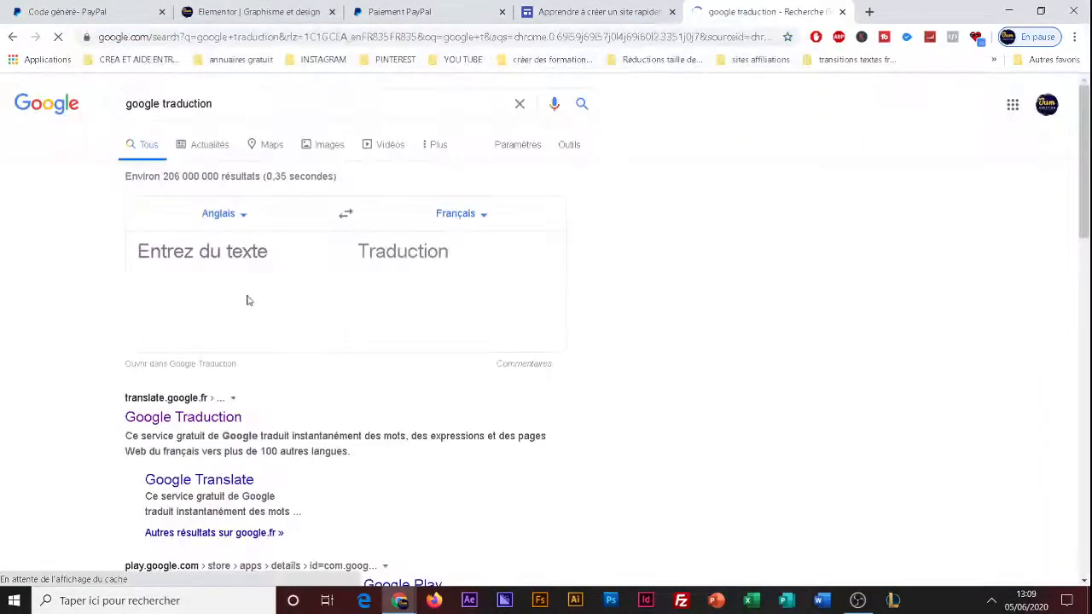
{"action": "left_click", "coordinate": [250, 269]}
{"action": "type", "text": "https://www.paypal.me/MRMARDONJULIEN/20"}
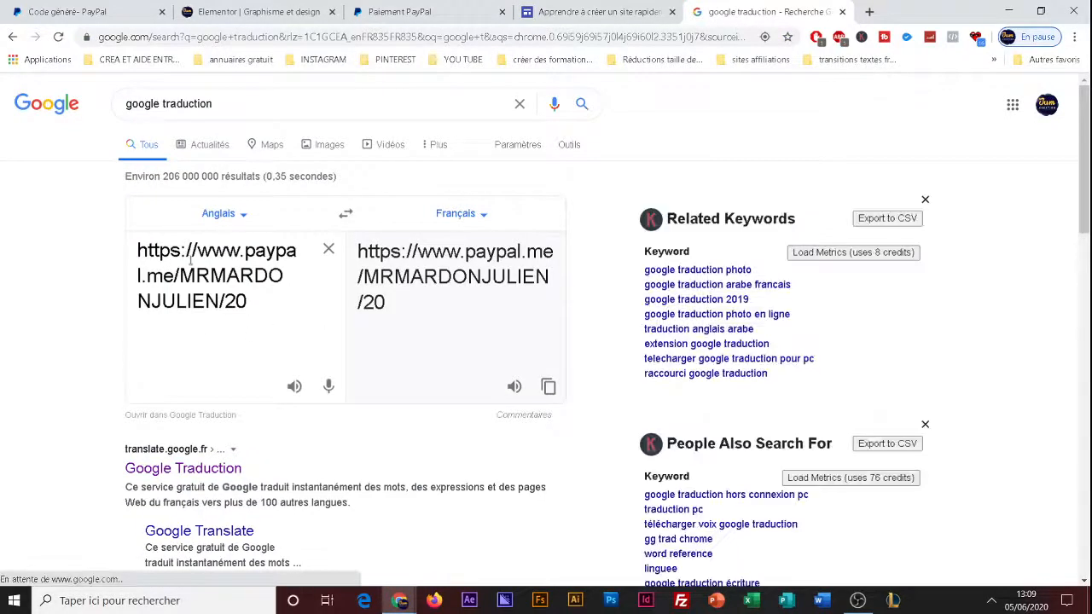
Move the Google Traduction tab beside the Elementor tab and examine the link's PayPal address and account name parts.
{"action": "left_click_drag", "start_coordinate": [725, 9], "coordinate": [392, 12]}
{"action": "key", "text": "ctrl+a"}
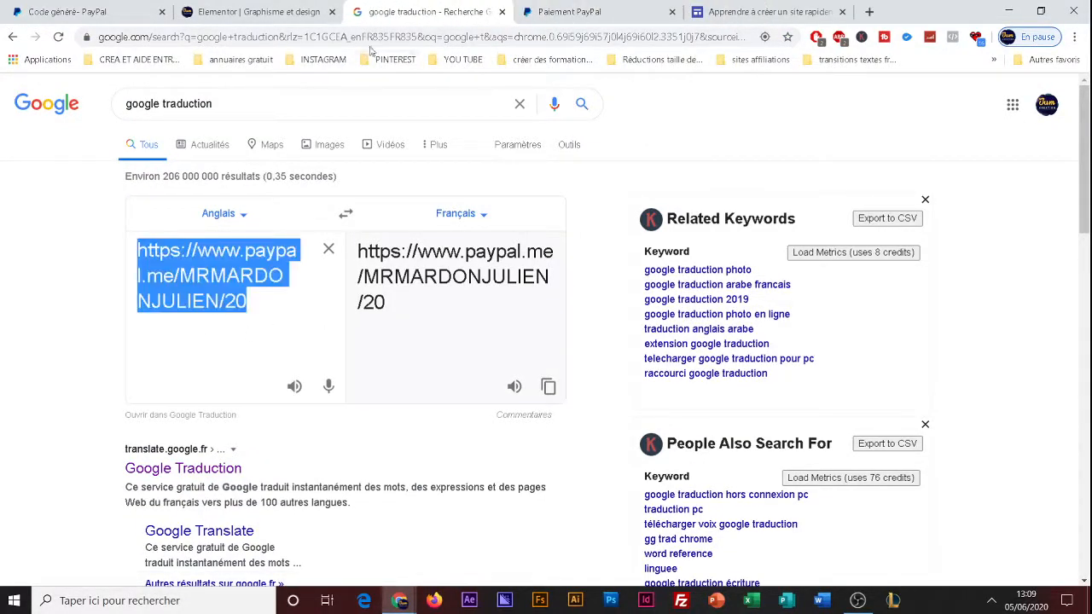
{"action": "left_click", "coordinate": [260, 301]}
{"action": "left_click_drag", "start_coordinate": [137, 250], "coordinate": [296, 250]}
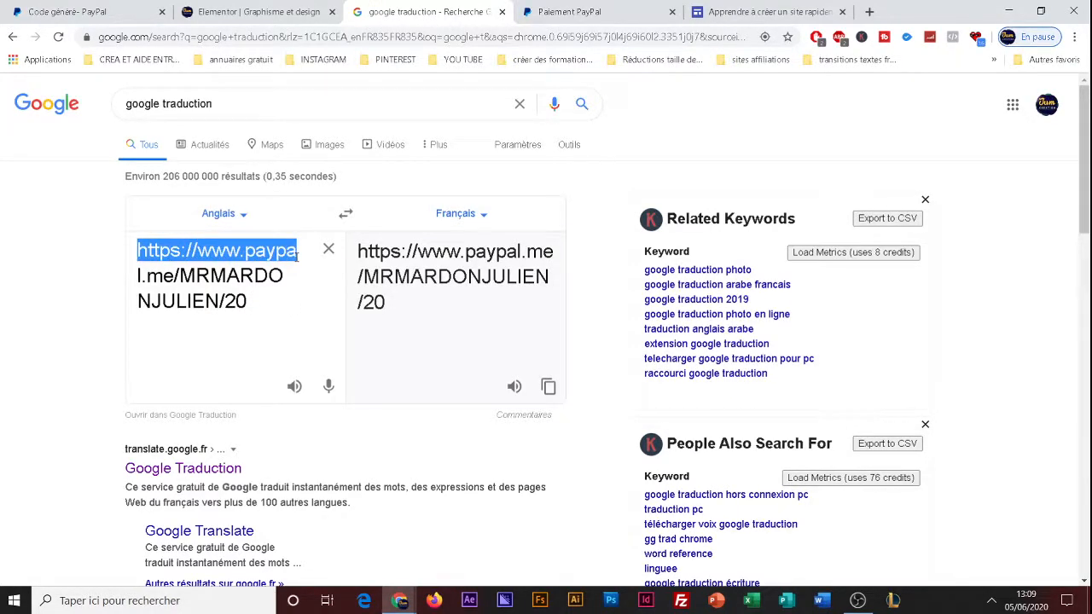
{"action": "left_click_drag", "start_coordinate": [303, 260], "coordinate": [220, 301]}
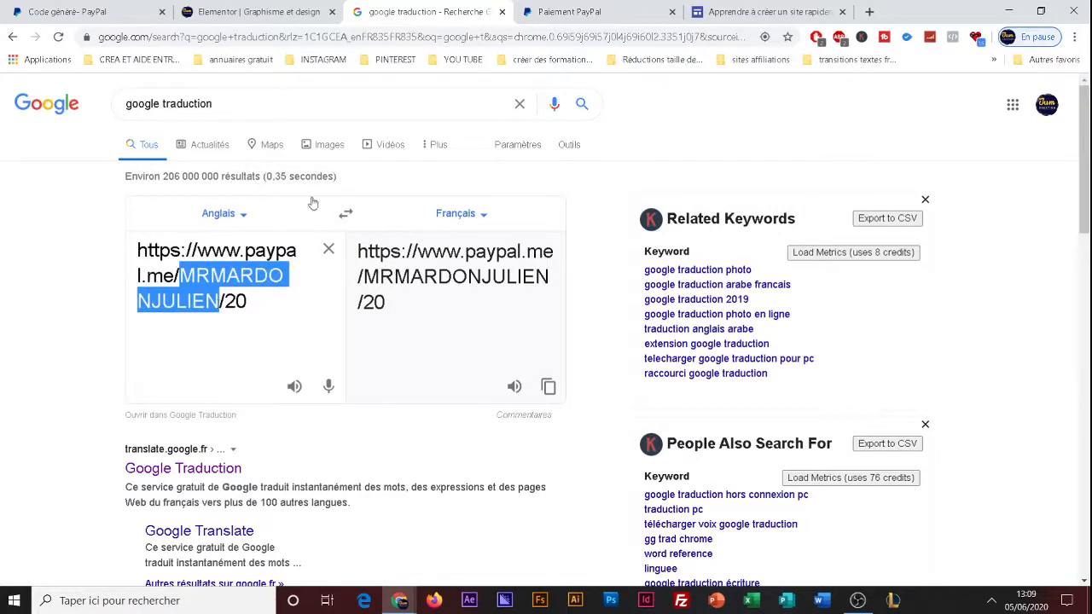
Close the Paiement PayPal tab and return to the Paiement page in the Google Sites editor.
{"action": "left_click", "coordinate": [597, 11]}
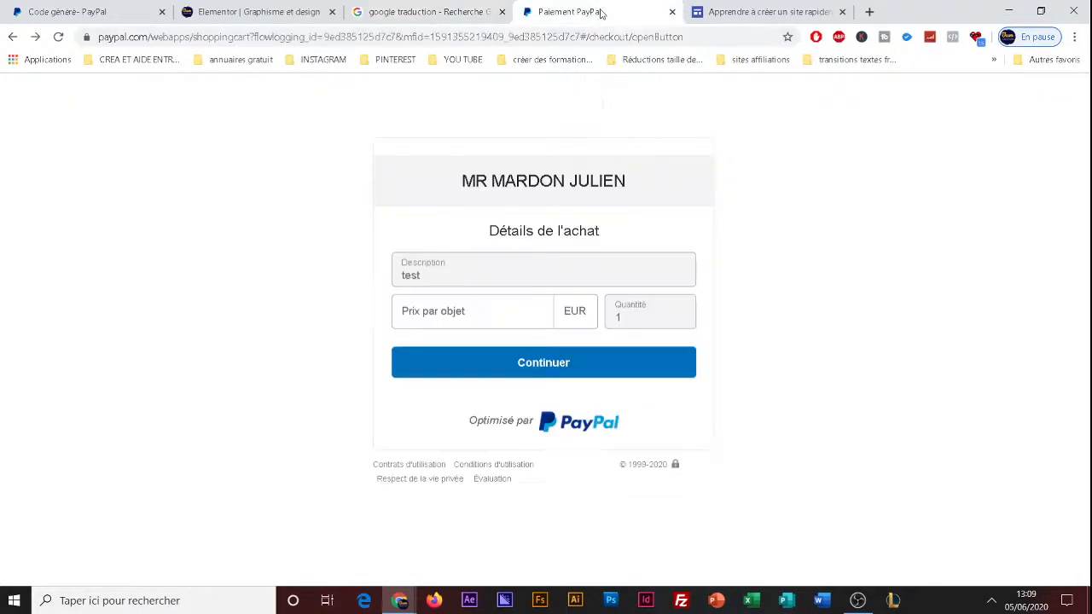
{"action": "left_click", "coordinate": [732, 10]}
{"action": "left_click", "coordinate": [612, 7]}
{"action": "left_click", "coordinate": [12, 36]}
{"action": "left_click", "coordinate": [671, 11]}
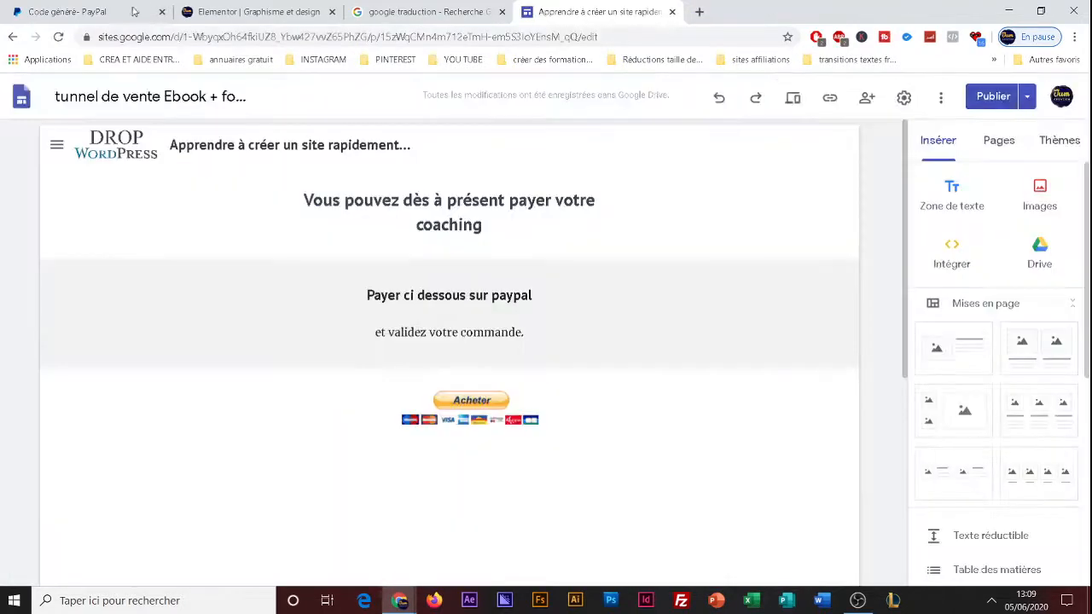
Move the PayPal tab beside the Google Sites tab, return to the PayPal sign-in page, and log in with the account password.
{"action": "left_click_drag", "start_coordinate": [134, 11], "coordinate": [409, 12]}
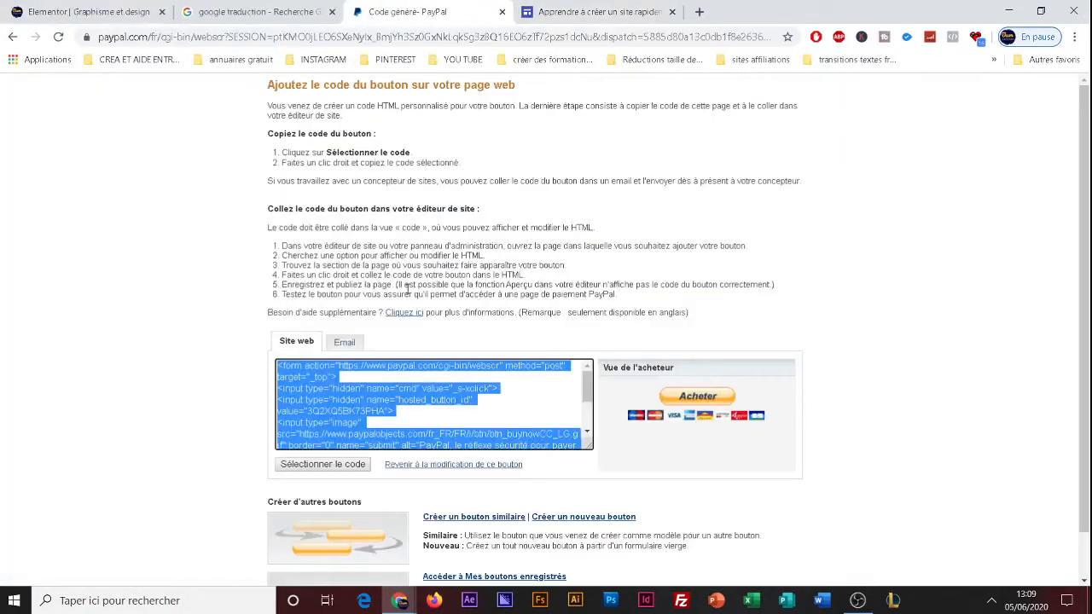
{"action": "left_click", "coordinate": [11, 37]}
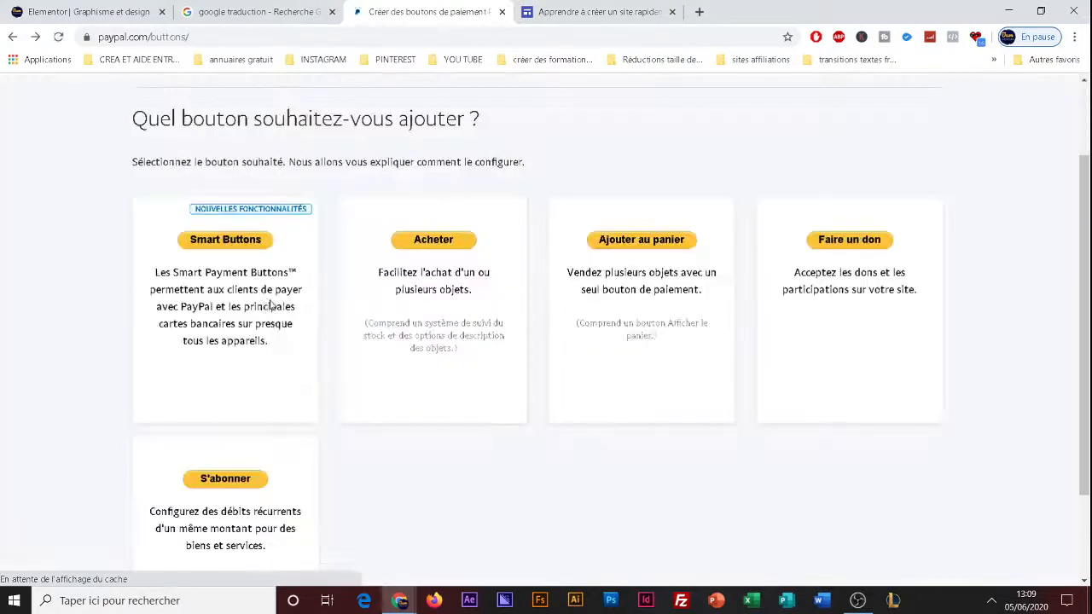
{"action": "left_click", "coordinate": [13, 37]}
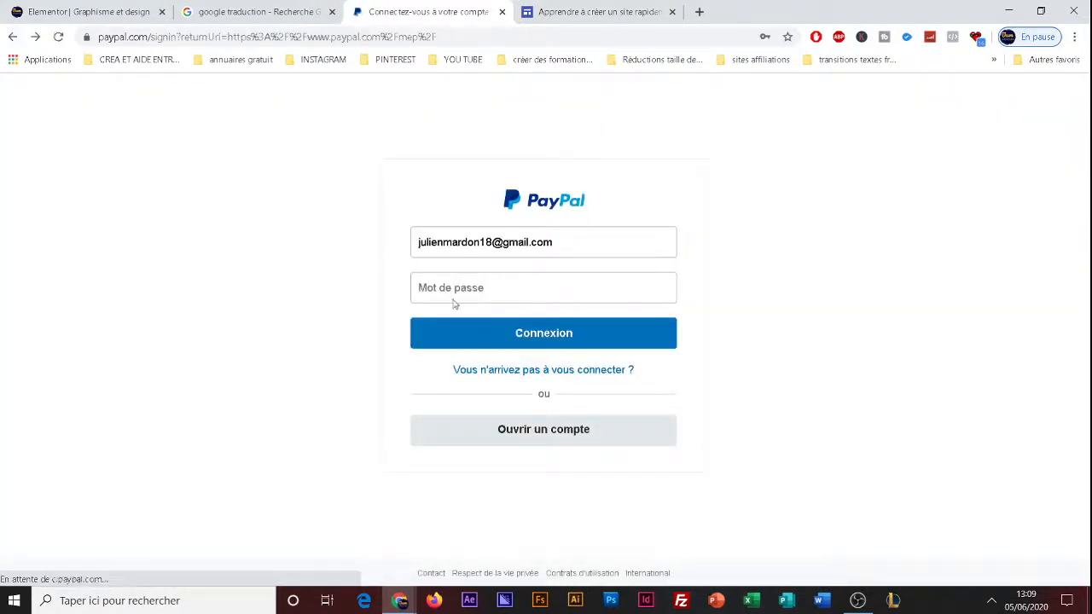
{"action": "left_click", "coordinate": [444, 289]}
{"action": "type", "text": "j"}
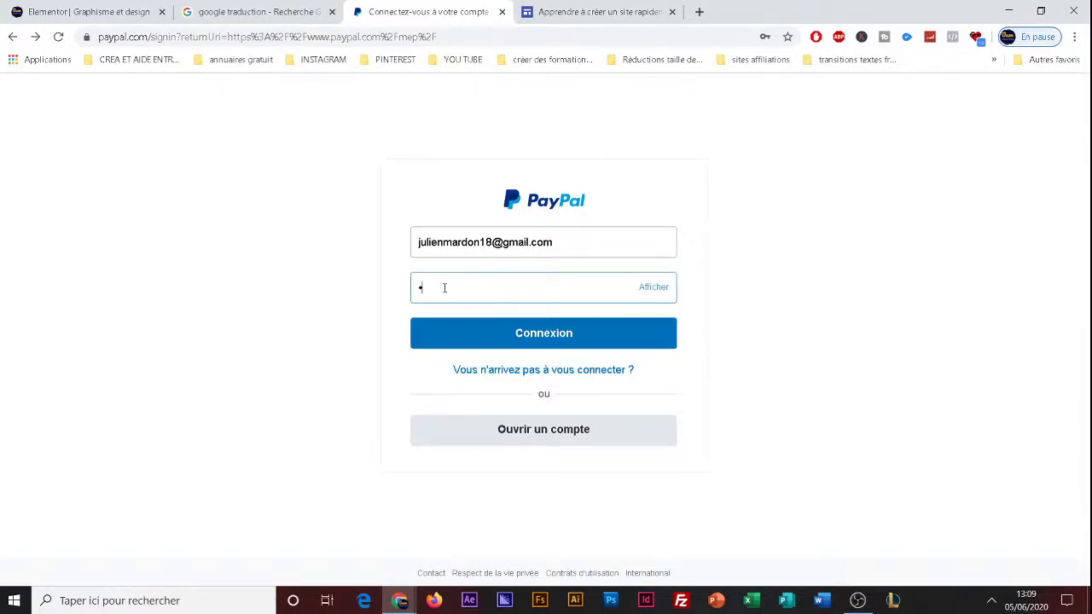
{"action": "type", "text": "•••••"}
{"action": "key", "text": "Return"}
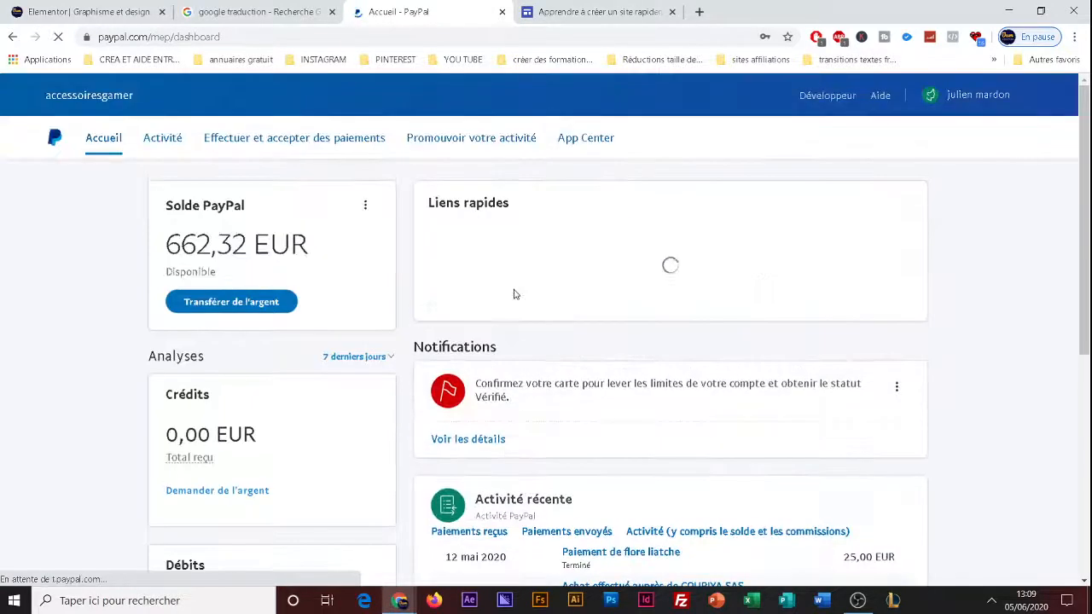
Open the company information in the PayPal account settings and highlight the business name.
{"action": "left_click", "coordinate": [289, 146]}
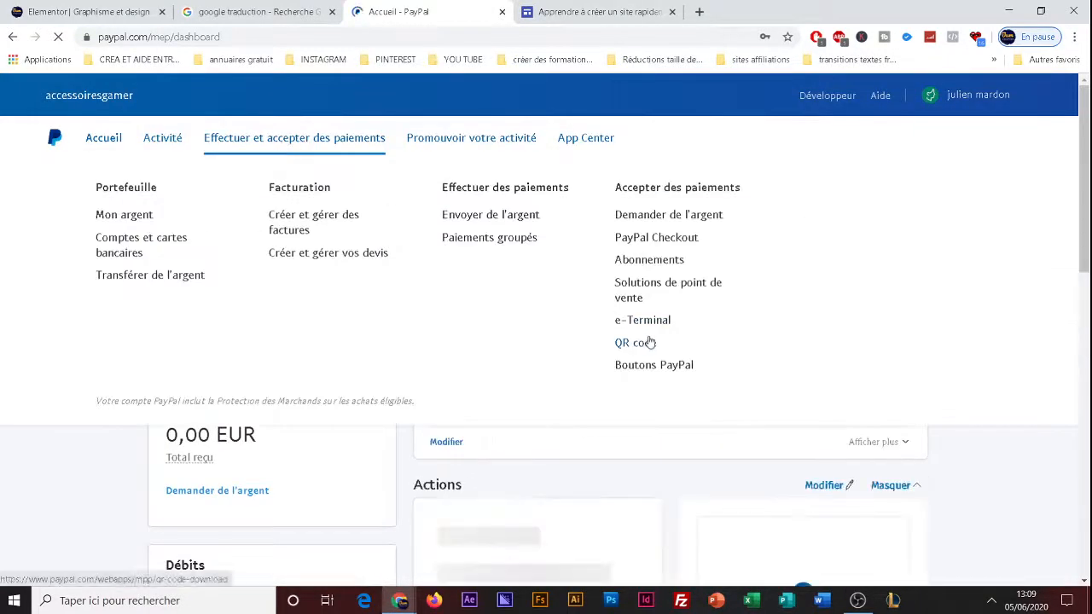
{"action": "left_click", "coordinate": [981, 97]}
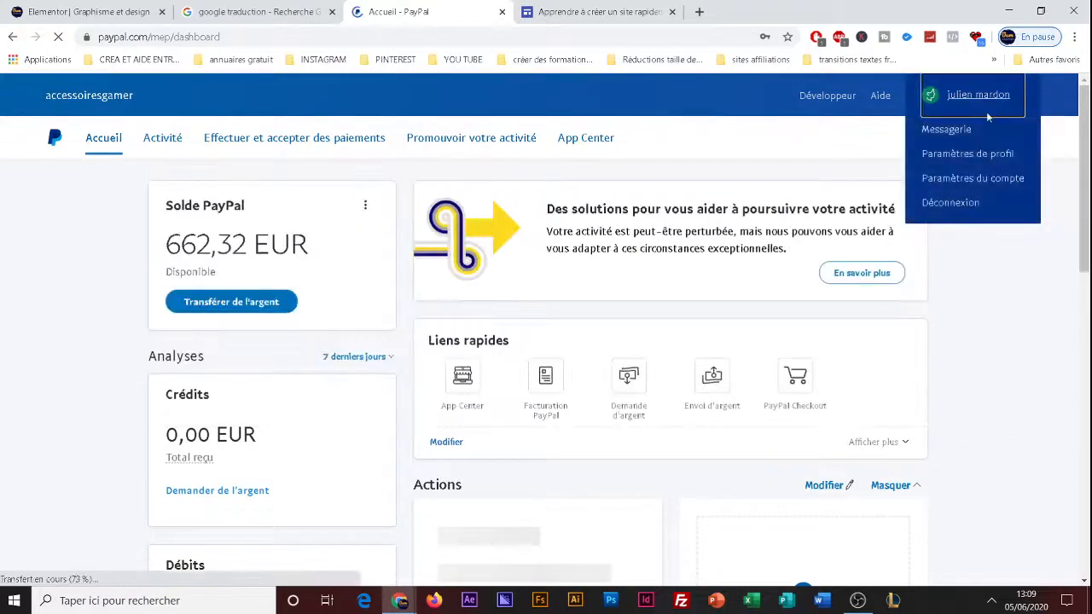
{"action": "left_click", "coordinate": [975, 178]}
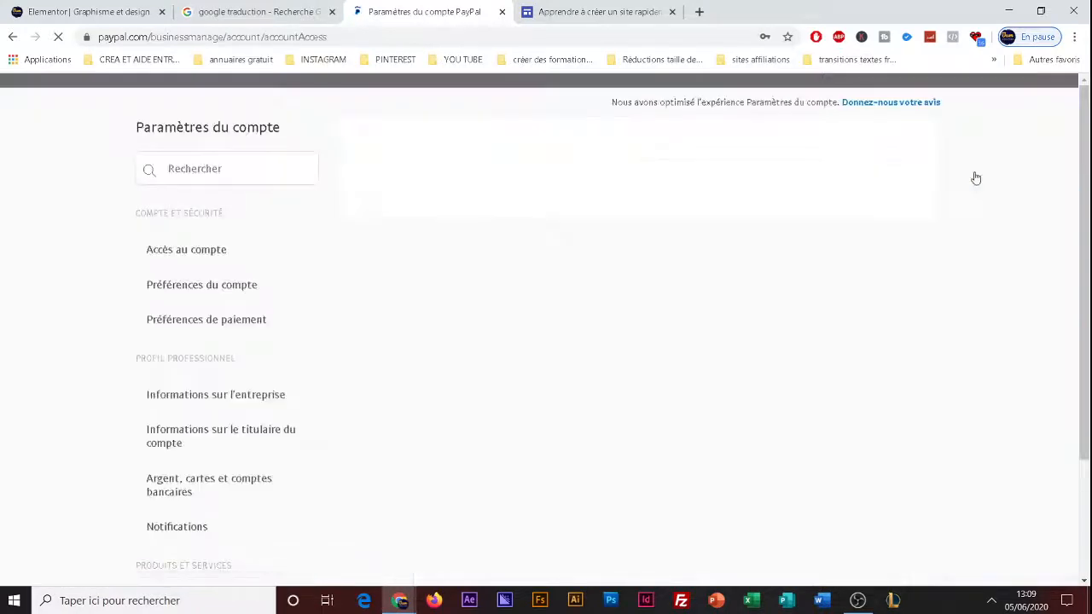
{"action": "left_click", "coordinate": [223, 396]}
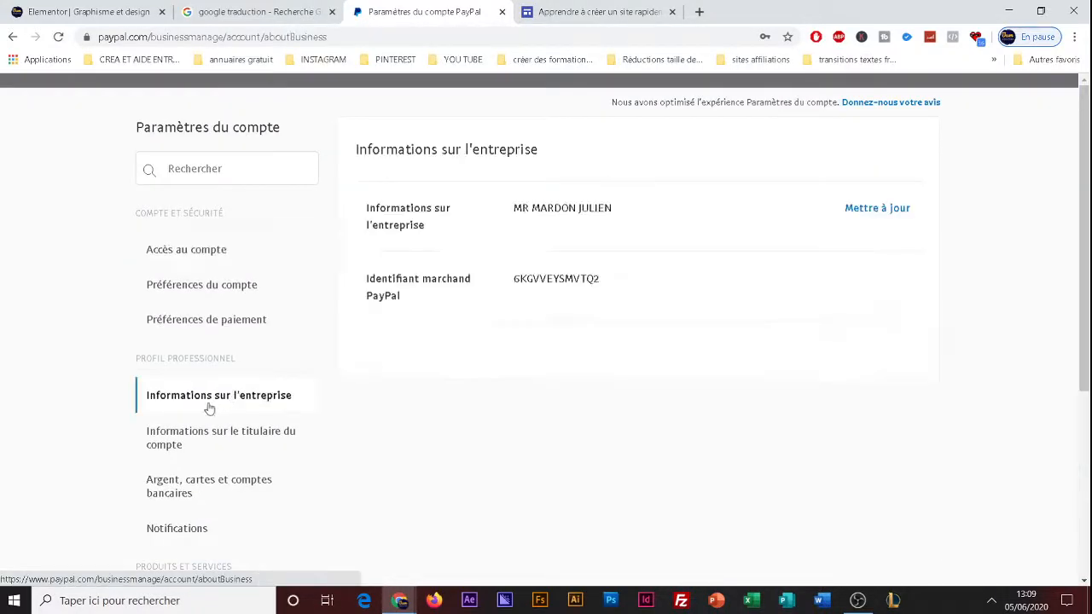
{"action": "left_click_drag", "start_coordinate": [499, 220], "coordinate": [535, 217]}
{"action": "left_click", "coordinate": [582, 293]}
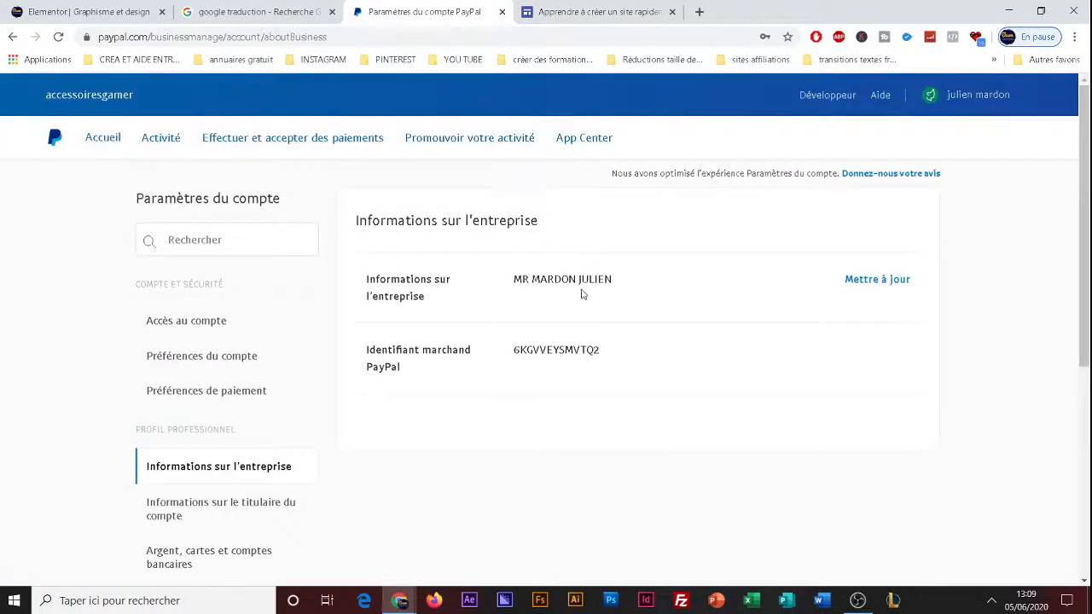
{"action": "left_click_drag", "start_coordinate": [514, 280], "coordinate": [611, 279]}
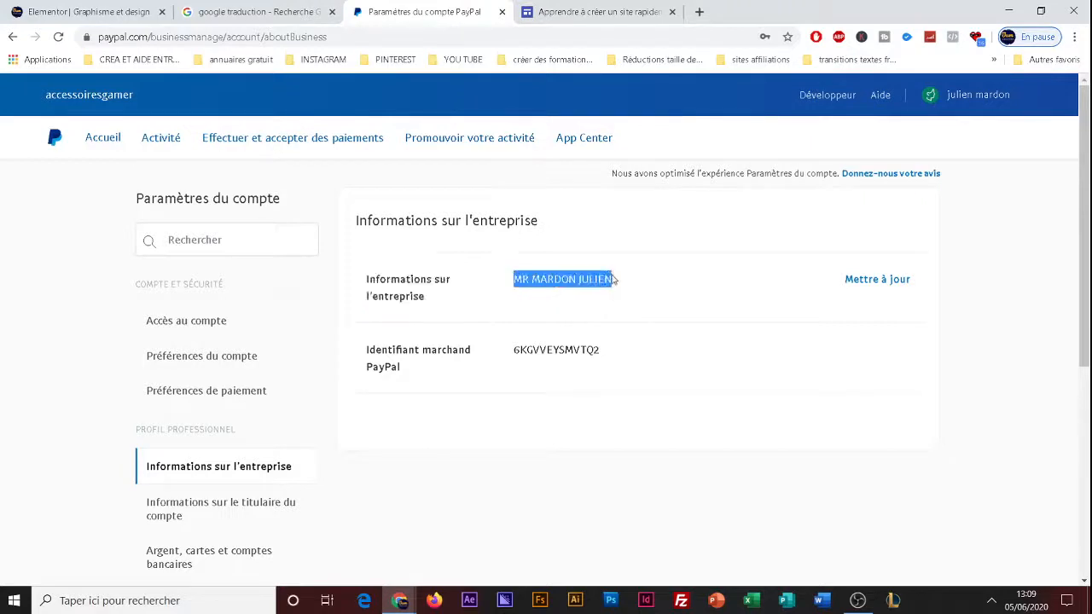
Return to the Google Traduction page and copy the full PayPal.me link ending in /20.
{"action": "left_click", "coordinate": [276, 8]}
{"action": "left_click", "coordinate": [260, 322]}
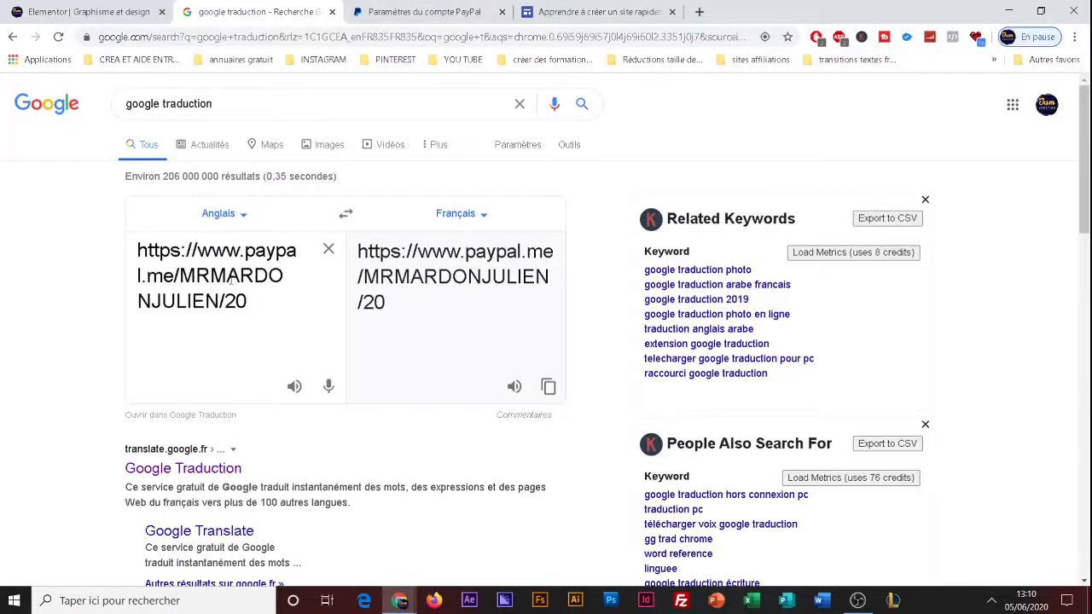
{"action": "double_click", "coordinate": [222, 301]}
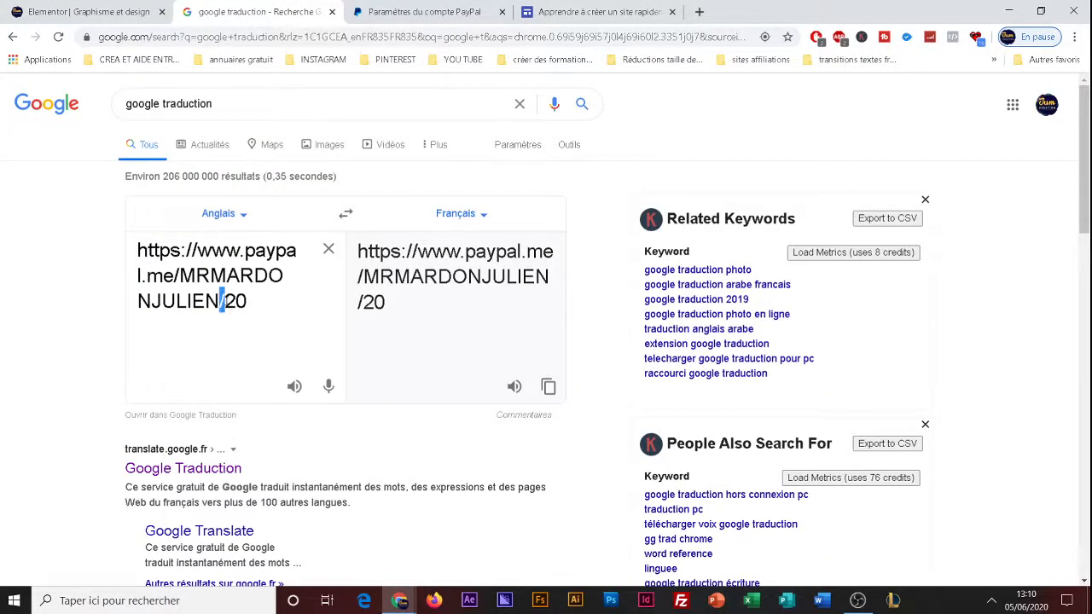
{"action": "left_click", "coordinate": [241, 304]}
{"action": "double_click", "coordinate": [237, 302]}
{"action": "left_click", "coordinate": [236, 302]}
{"action": "left_click_drag", "start_coordinate": [253, 304], "coordinate": [129, 248]}
{"action": "key", "text": "ctrl+c"}
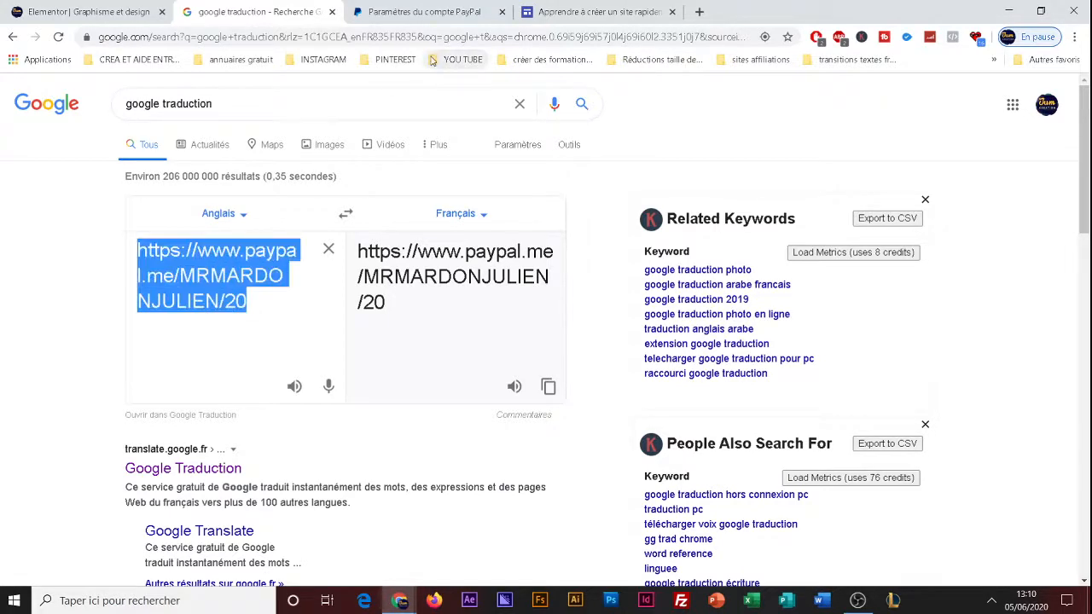
Load the copied PayPal.me link in a new tab placed beside Google Traduction and view its payment request.
{"action": "left_click", "coordinate": [699, 12]}
{"action": "left_click", "coordinate": [511, 31]}
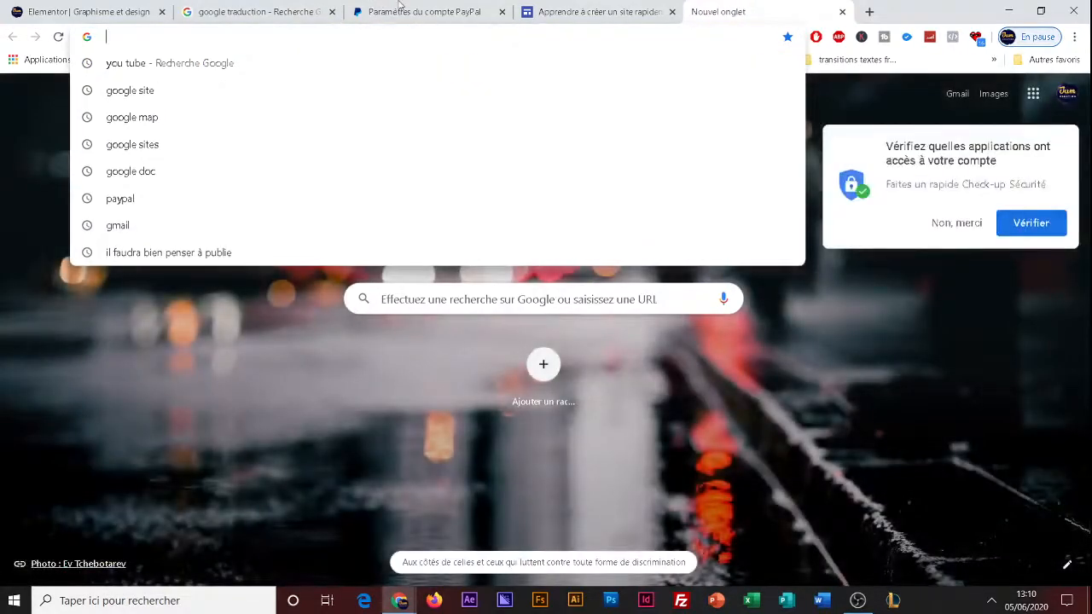
{"action": "left_click_drag", "start_coordinate": [712, 12], "coordinate": [384, 12]}
{"action": "left_click", "coordinate": [253, 11]}
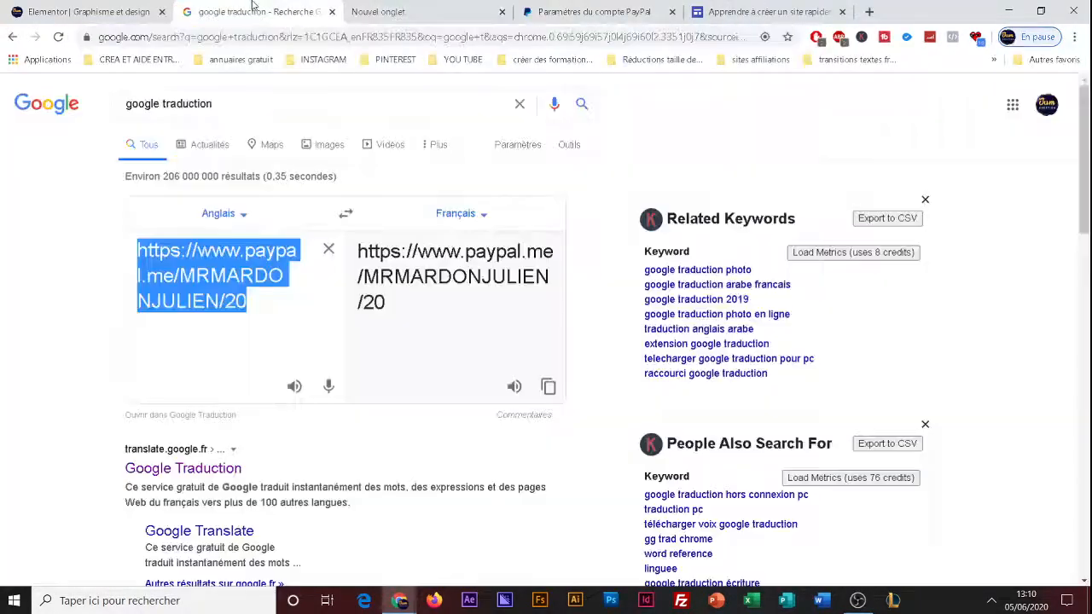
{"action": "left_click", "coordinate": [389, 11]}
{"action": "left_click", "coordinate": [287, 36]}
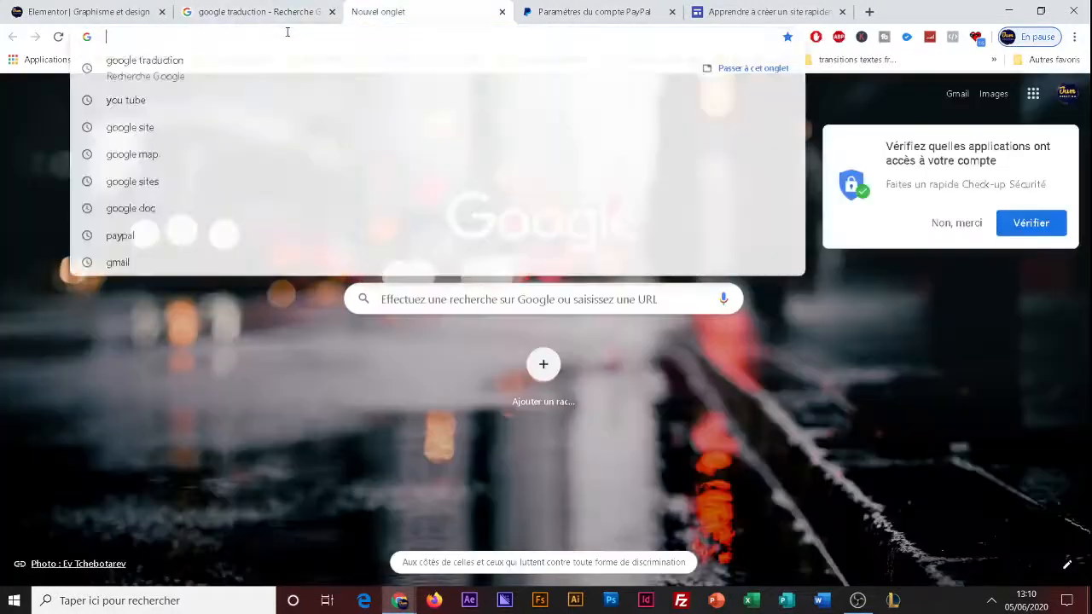
{"action": "key", "text": "ctrl+v"}
{"action": "key", "text": "Return"}
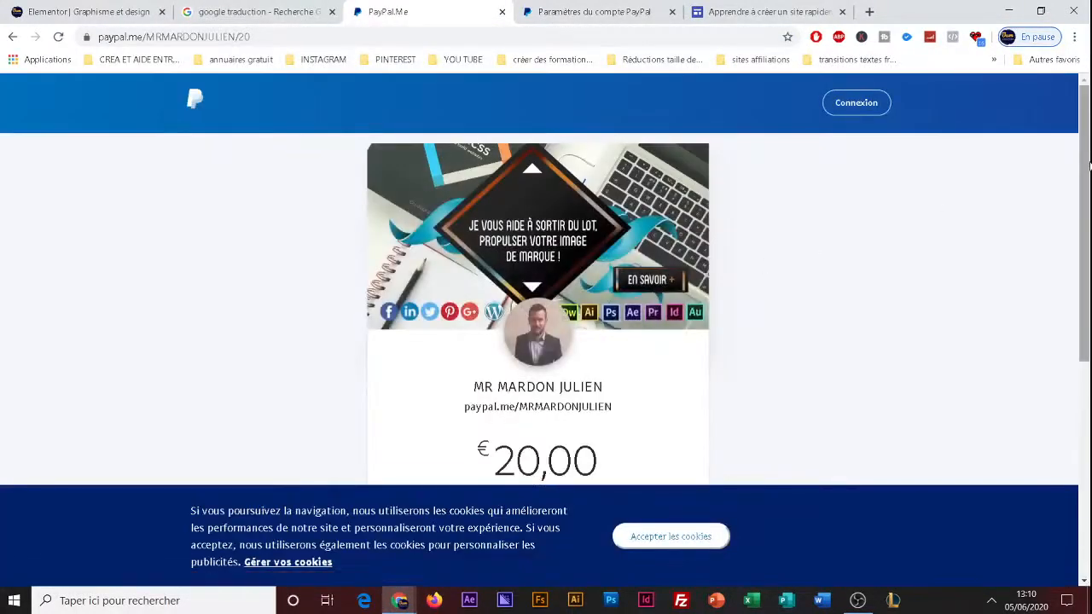
{"action": "scroll", "coordinate": [563, 319], "scroll_direction": "down", "scroll_amount": 2}
Set the amount at the end of the PayPal.me link in Google Traduction to 1500 and copy the whole link.
{"action": "left_click", "coordinate": [261, 8]}
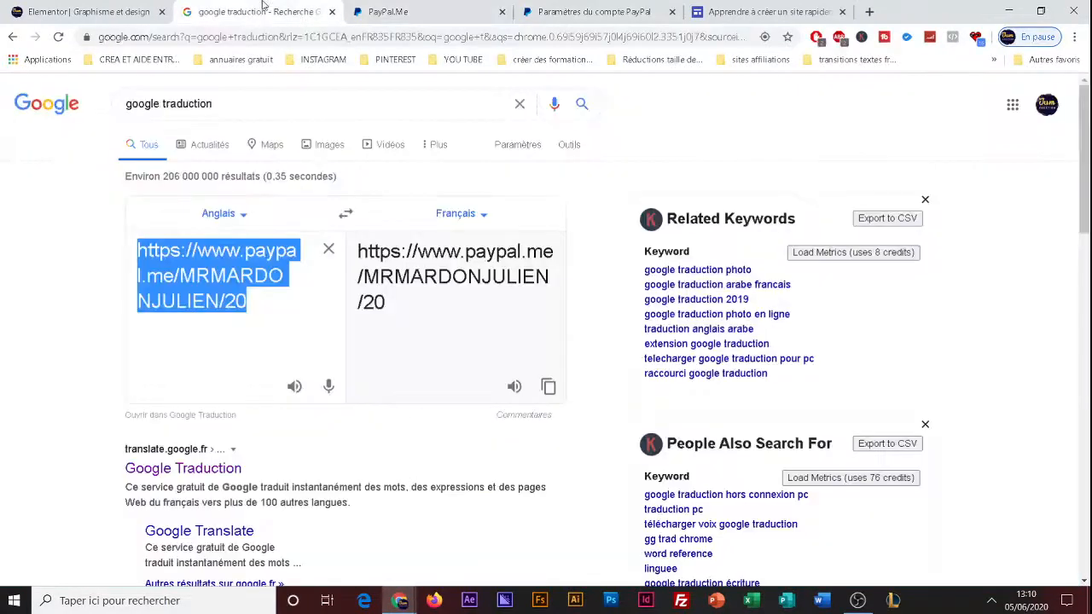
{"action": "left_click", "coordinate": [241, 305]}
{"action": "left_click", "coordinate": [258, 310]}
{"action": "left_click", "coordinate": [249, 305]}
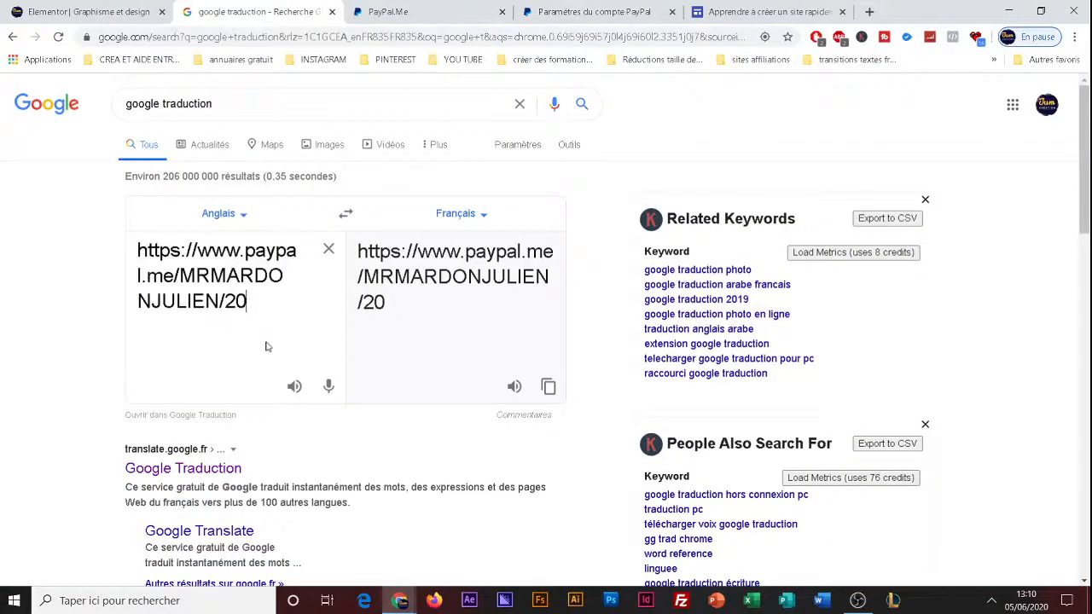
{"action": "key", "text": "BackSpace"}
{"action": "key", "text": "BackSpace"}
{"action": "type", "text": "1500"}
{"action": "left_click_drag", "start_coordinate": [269, 303], "coordinate": [139, 250]}
{"action": "key", "text": "ctrl+c"}
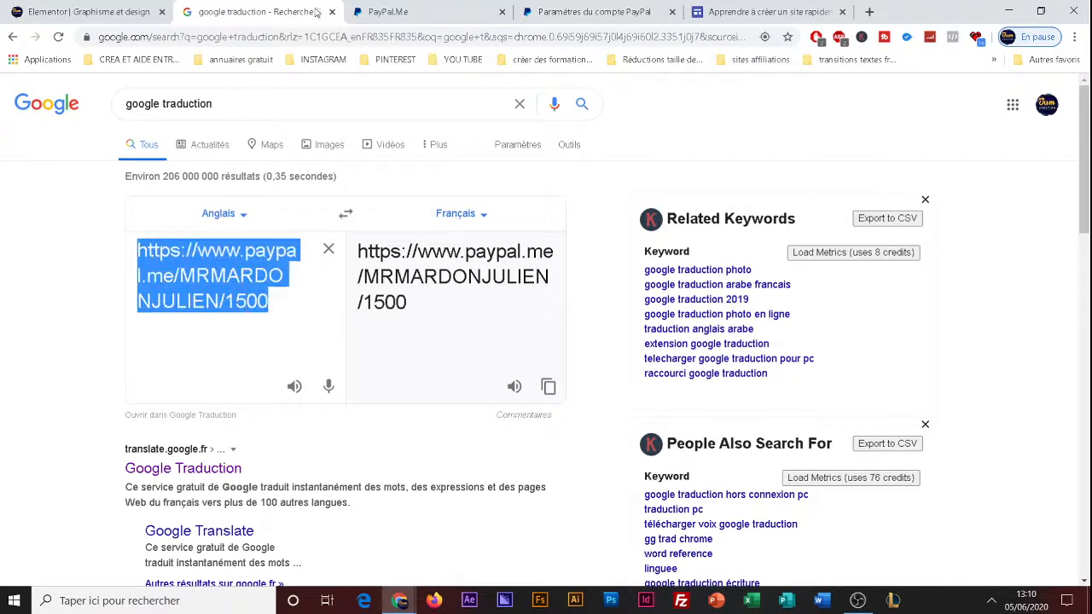
Load the PayPal.me link ending in /1500 in the PayPal.Me tab and view its payment amount.
{"action": "left_click", "coordinate": [406, 9]}
{"action": "left_click", "coordinate": [264, 36]}
{"action": "left_click", "coordinate": [265, 36]}
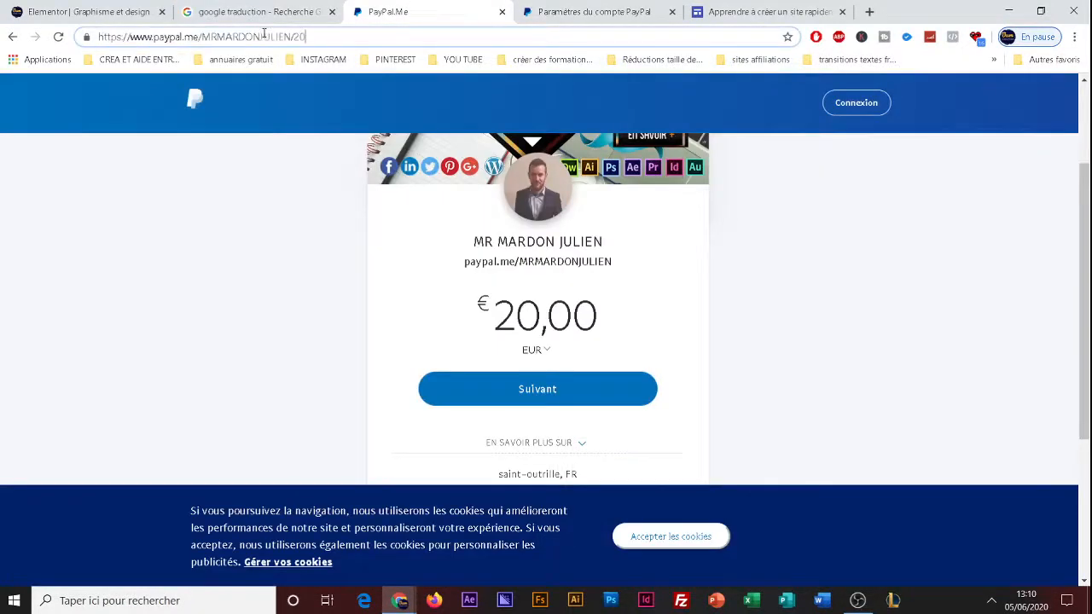
{"action": "left_click_drag", "start_coordinate": [316, 37], "coordinate": [85, 36]}
{"action": "key", "text": "ctrl+v"}
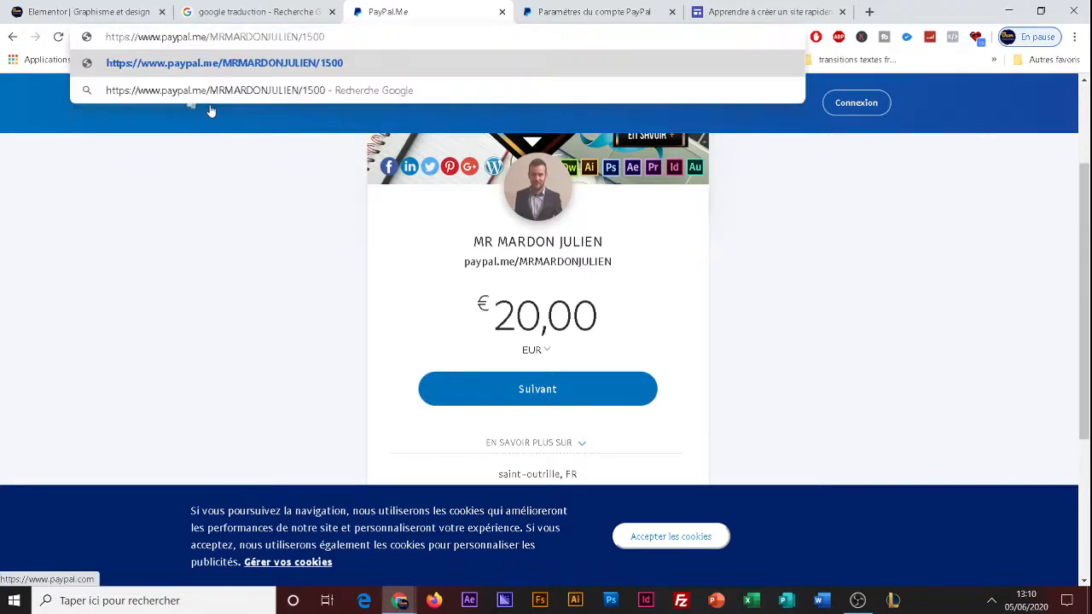
{"action": "key", "text": "Return"}
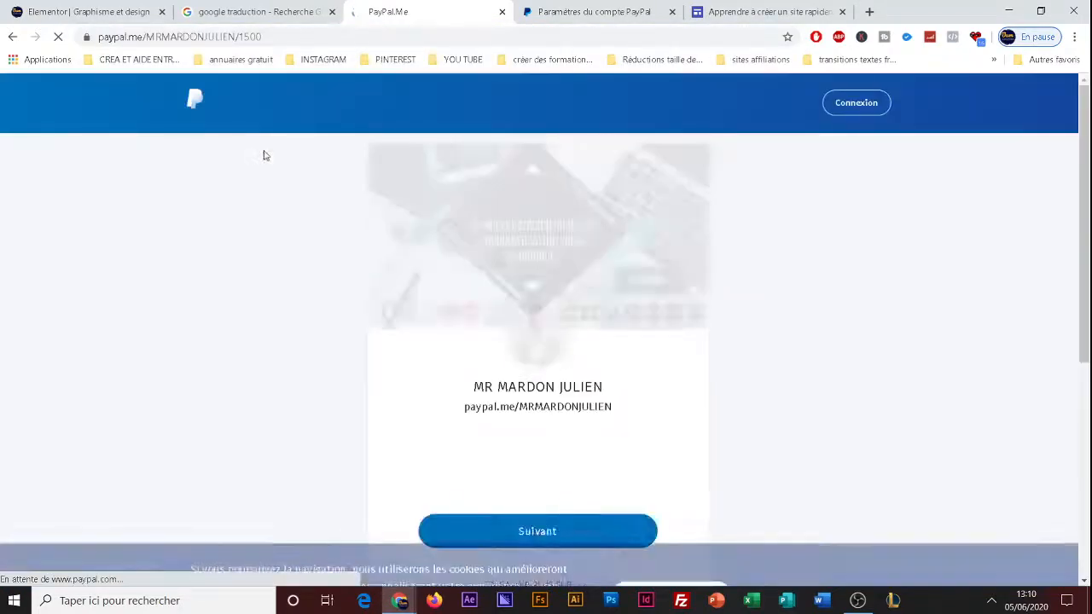
{"action": "scroll", "coordinate": [550, 425], "scroll_direction": "down", "scroll_amount": 2}
{"action": "scroll", "coordinate": [544, 346], "scroll_direction": "down", "scroll_amount": 1}
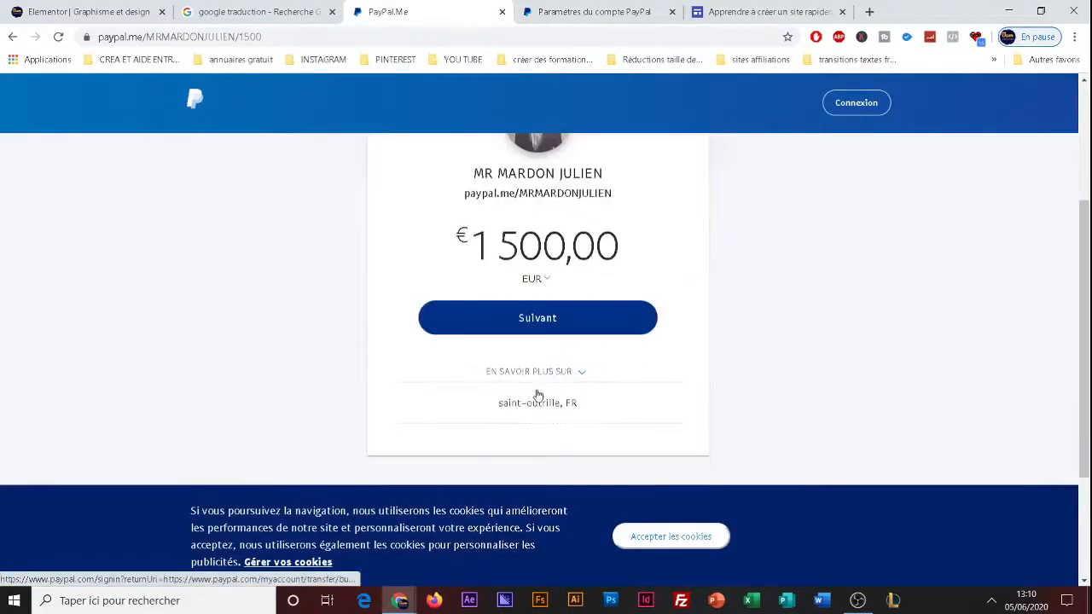
Try to proceed with the 1500 EUR payment, close the notice, and go back to the 20 EUR payment page.
{"action": "left_click", "coordinate": [531, 319]}
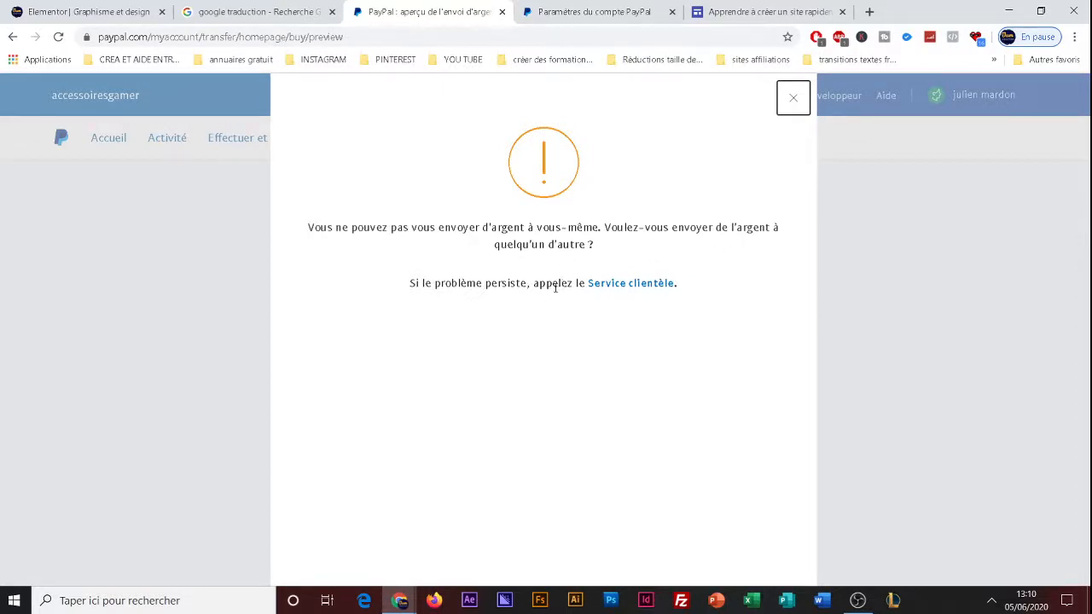
{"action": "left_click", "coordinate": [793, 99]}
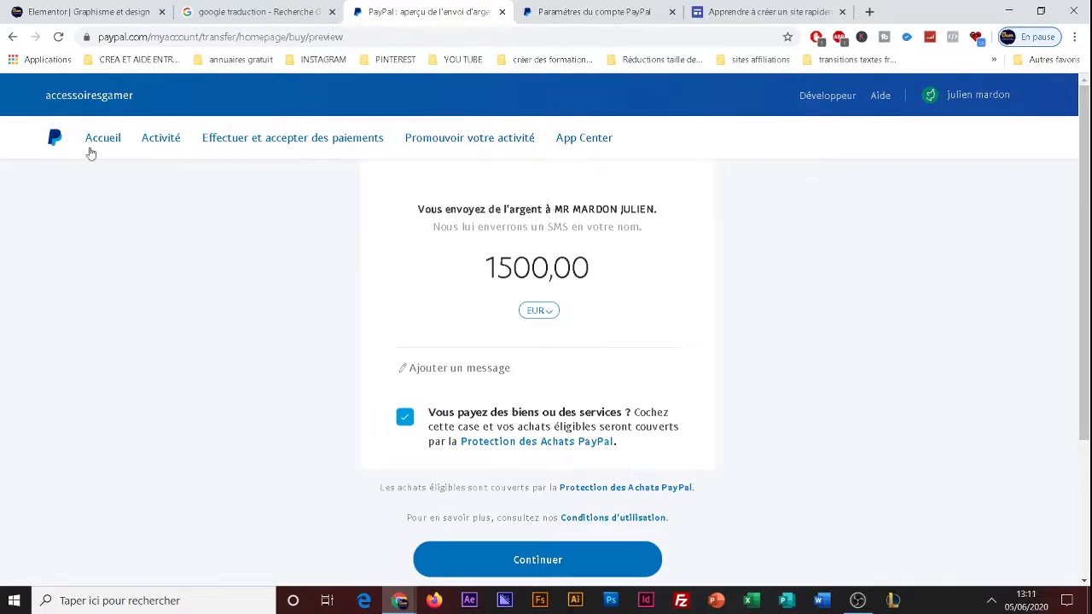
{"action": "left_click", "coordinate": [13, 37]}
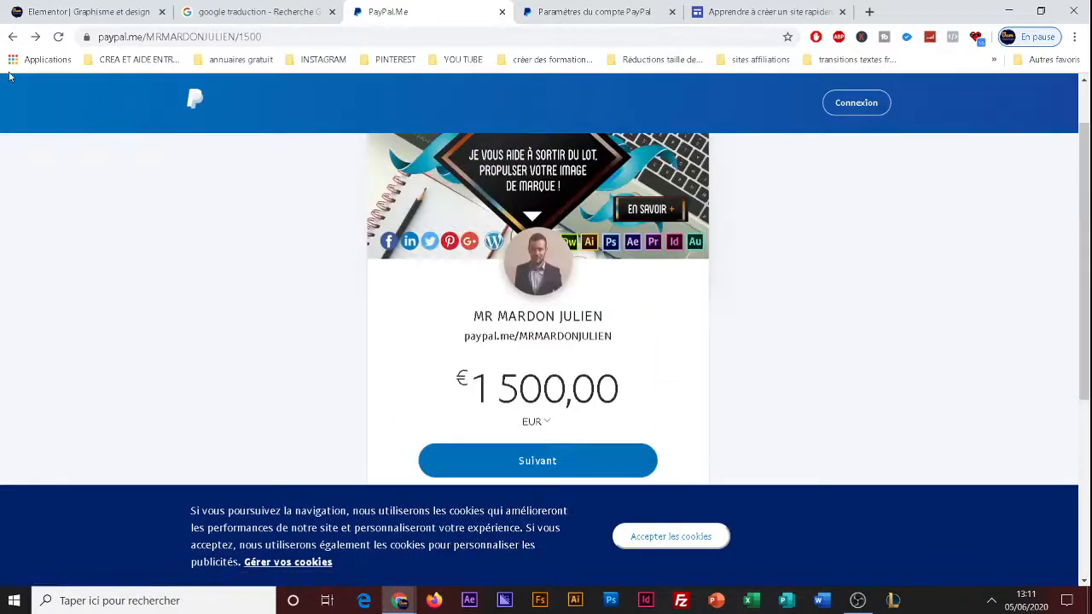
{"action": "left_click", "coordinate": [13, 37]}
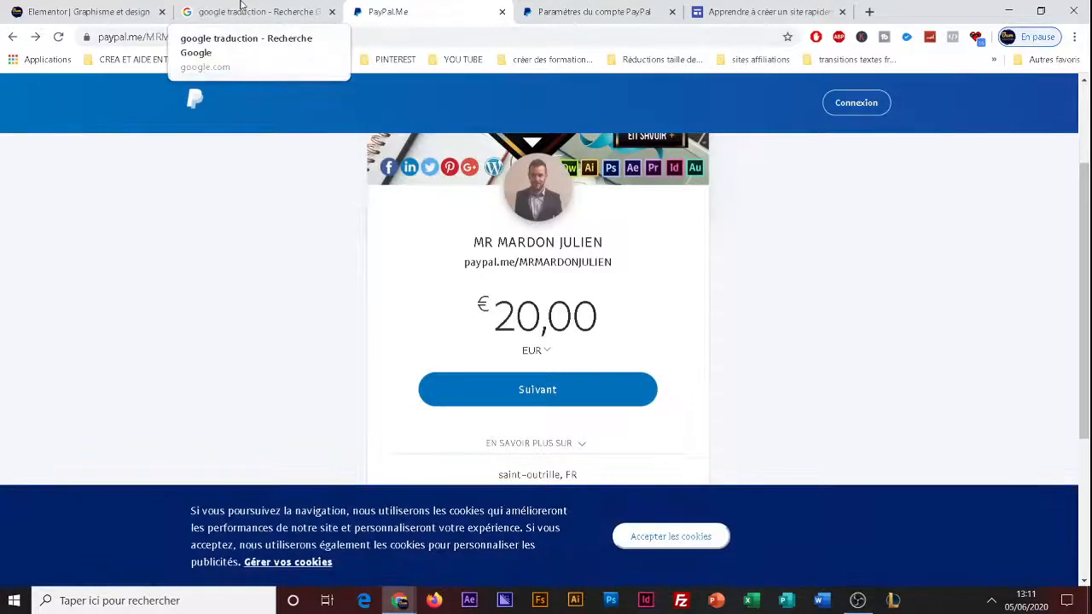
Return to Elementor and check the PayPal.me link assigned to the "achat retouche logo 20€" button through to its ending.
{"action": "left_click", "coordinate": [242, 9]}
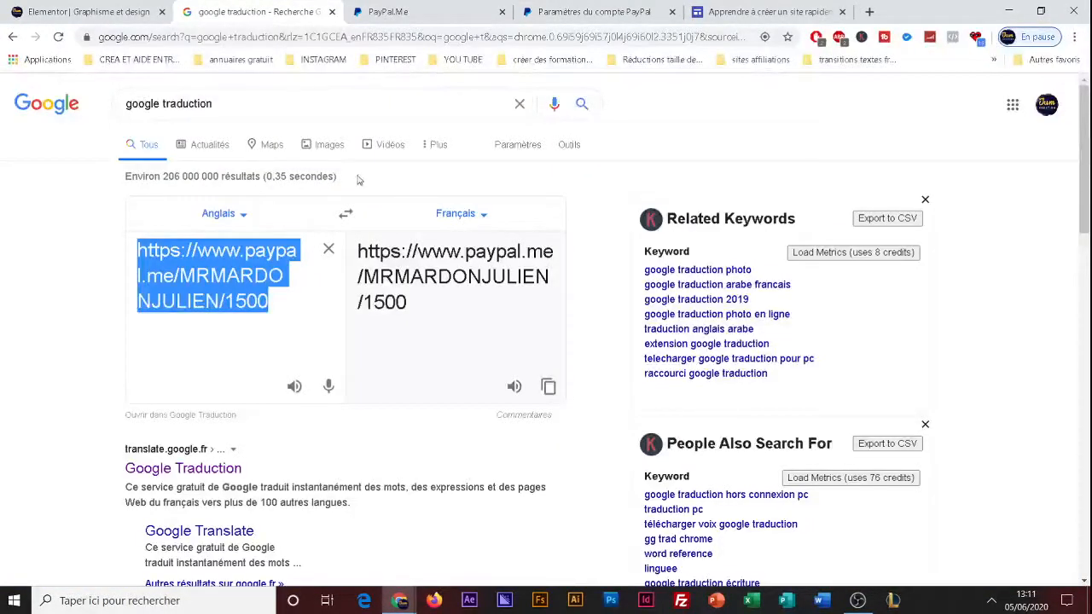
{"action": "left_click", "coordinate": [132, 7]}
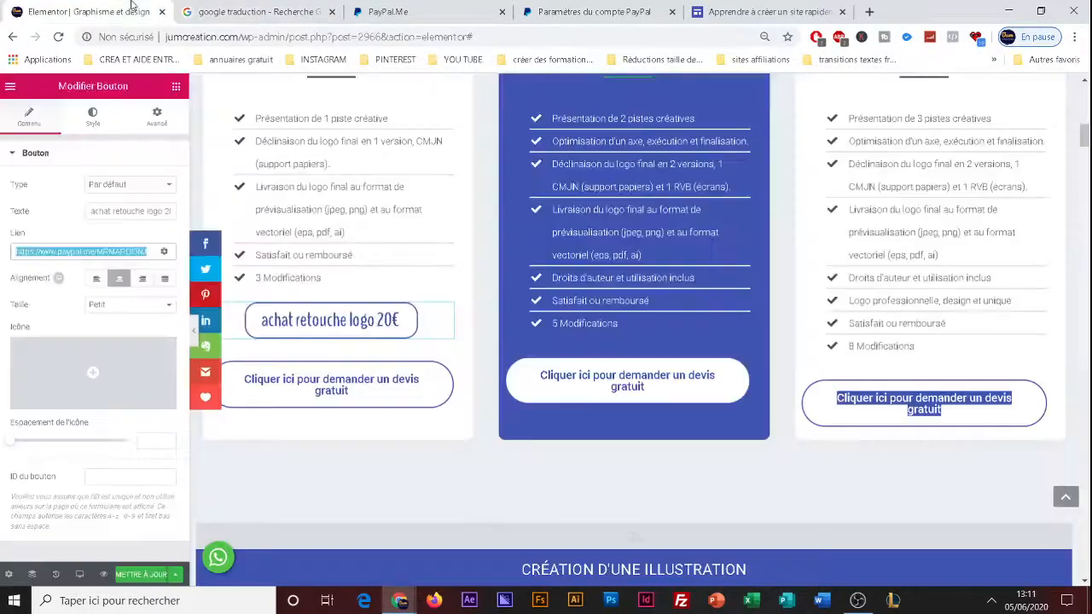
{"action": "left_click", "coordinate": [82, 251]}
{"action": "left_click", "coordinate": [368, 320]}
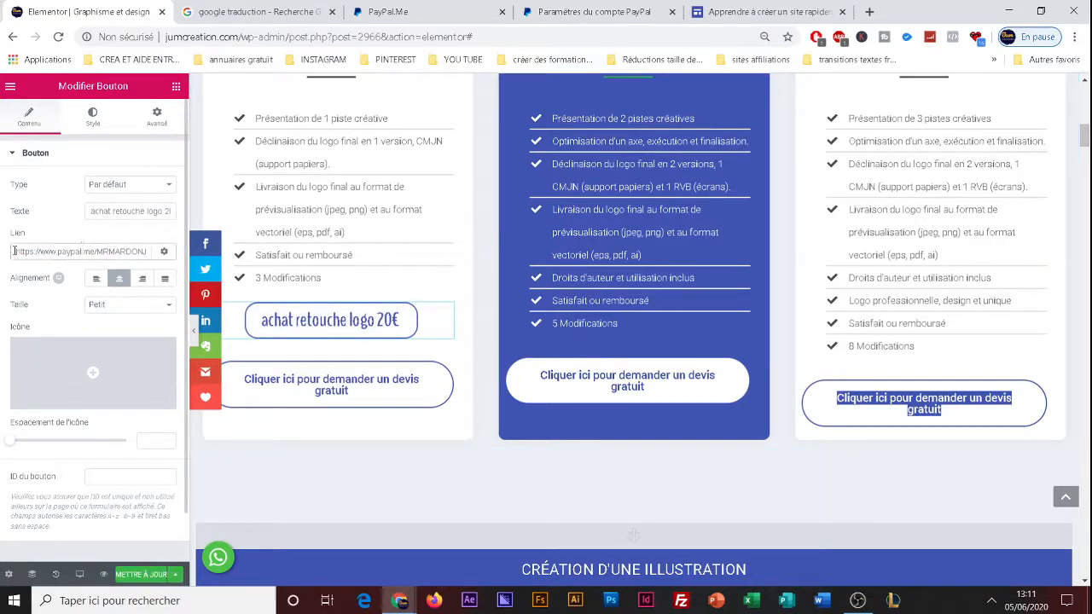
{"action": "left_click_drag", "start_coordinate": [14, 250], "coordinate": [150, 258]}
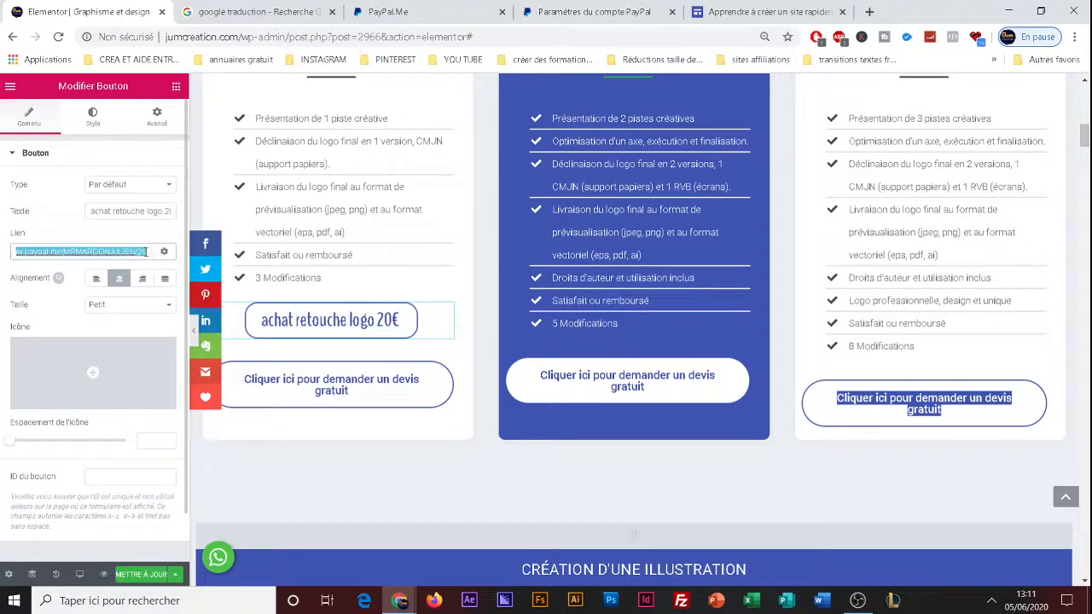
{"action": "left_click", "coordinate": [150, 256]}
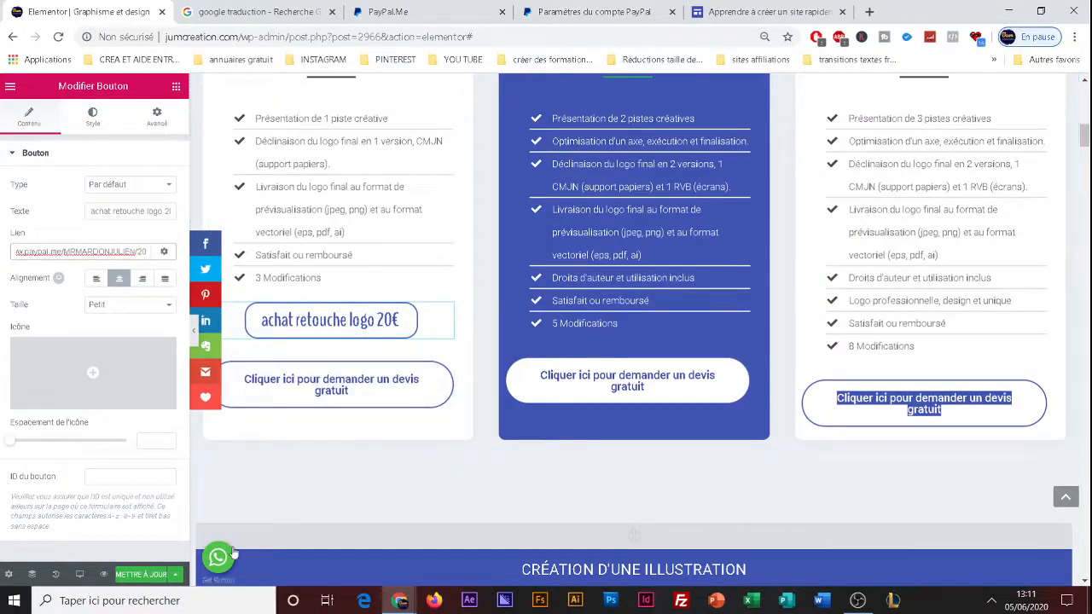
Revisit the link in Google Traduction and view the 20 EUR PayPal.Me payment page from its beginning.
{"action": "left_click", "coordinate": [237, 6]}
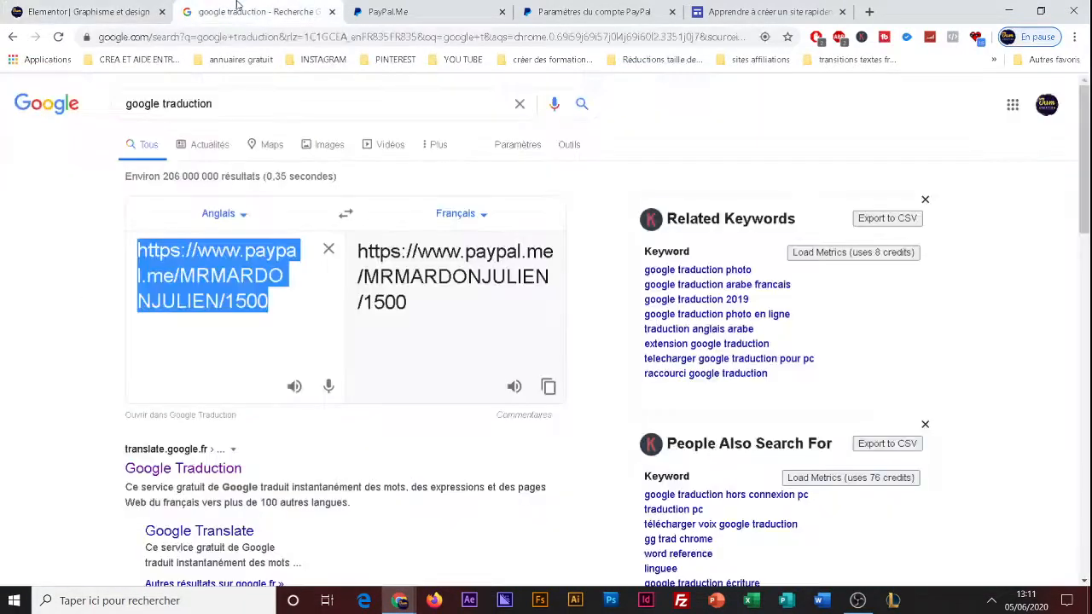
{"action": "left_click", "coordinate": [397, 7]}
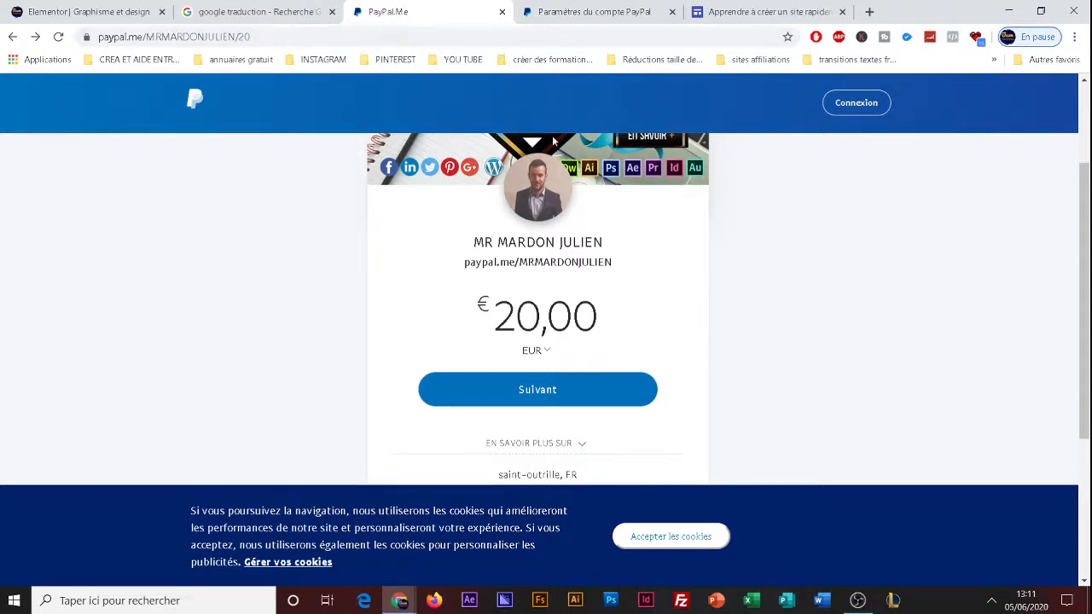
{"action": "left_click_drag", "start_coordinate": [1090, 243], "coordinate": [1090, 154]}
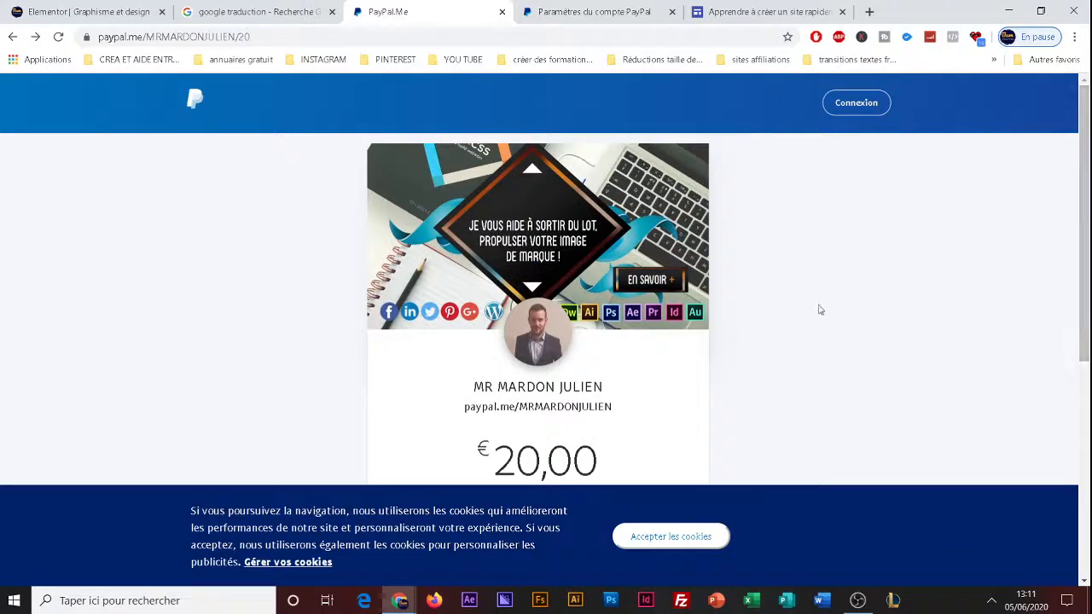